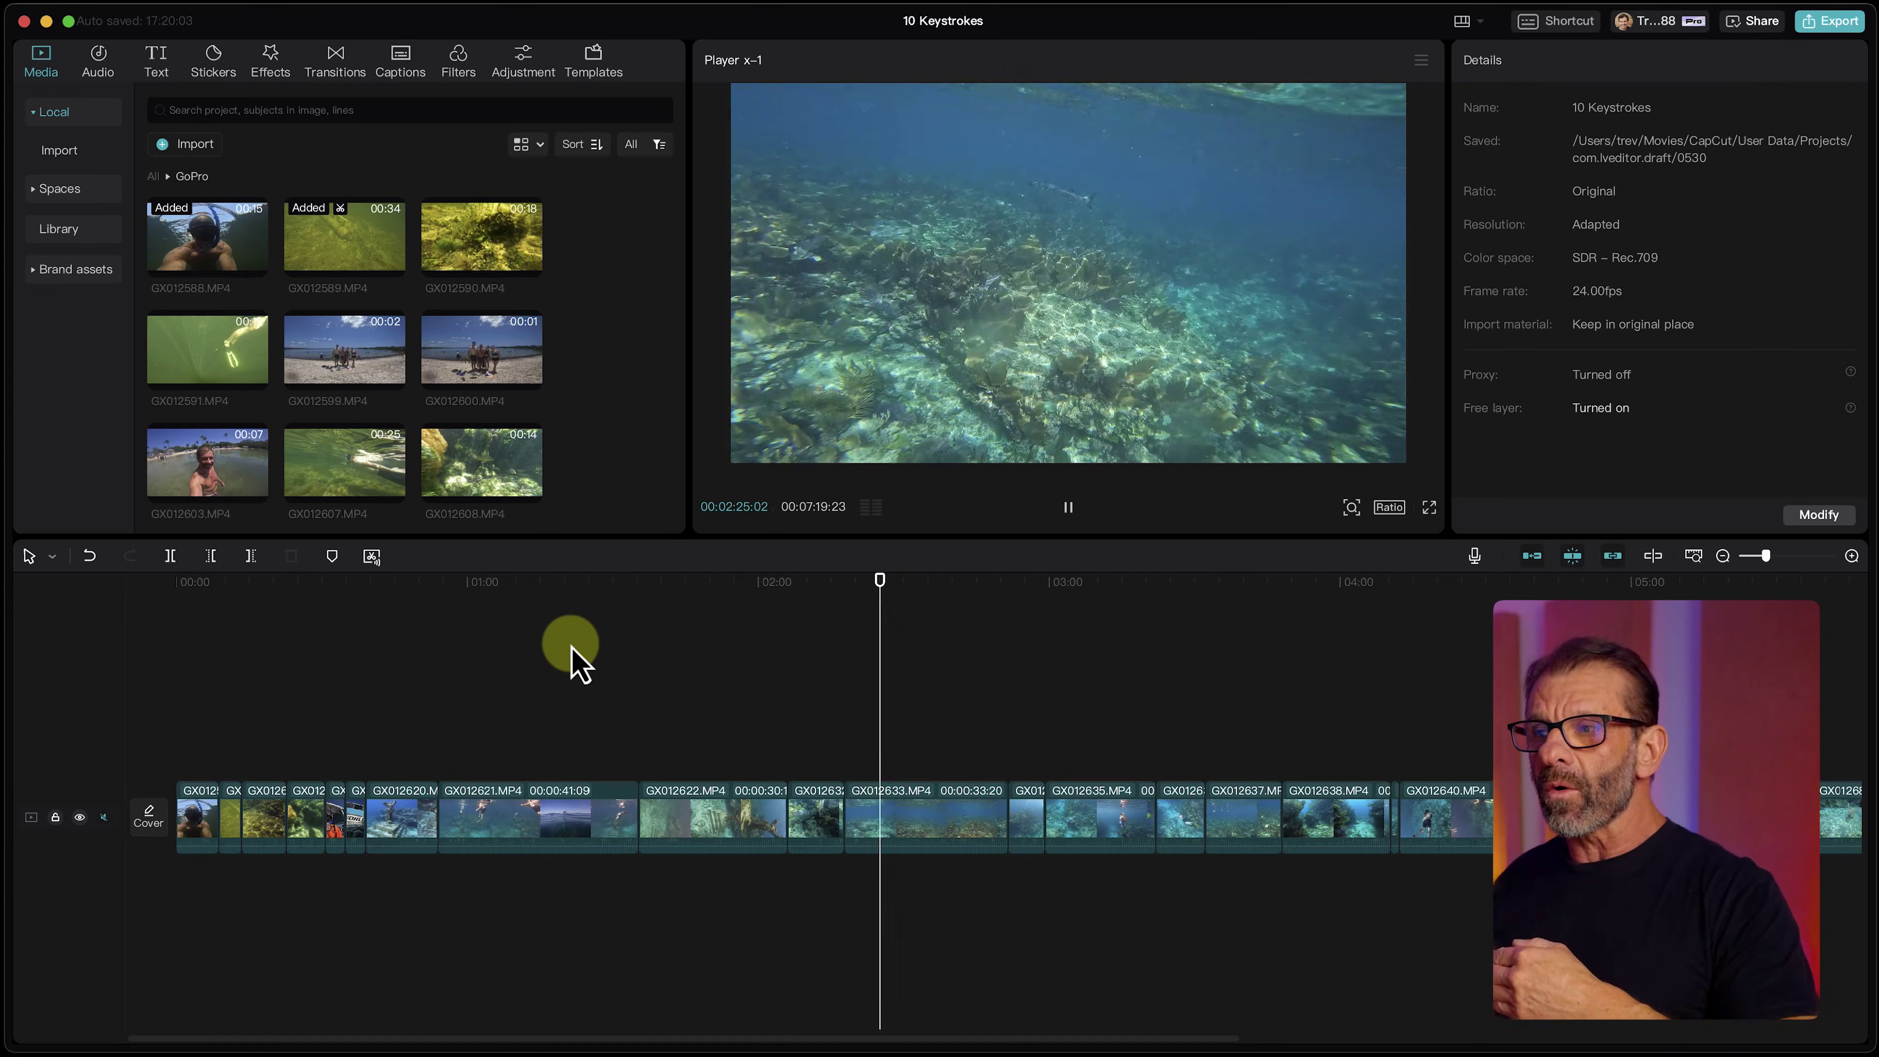
Stop, play forward, then shuttle backward at 4x and 16x before returning to normal reverse.
key("k")
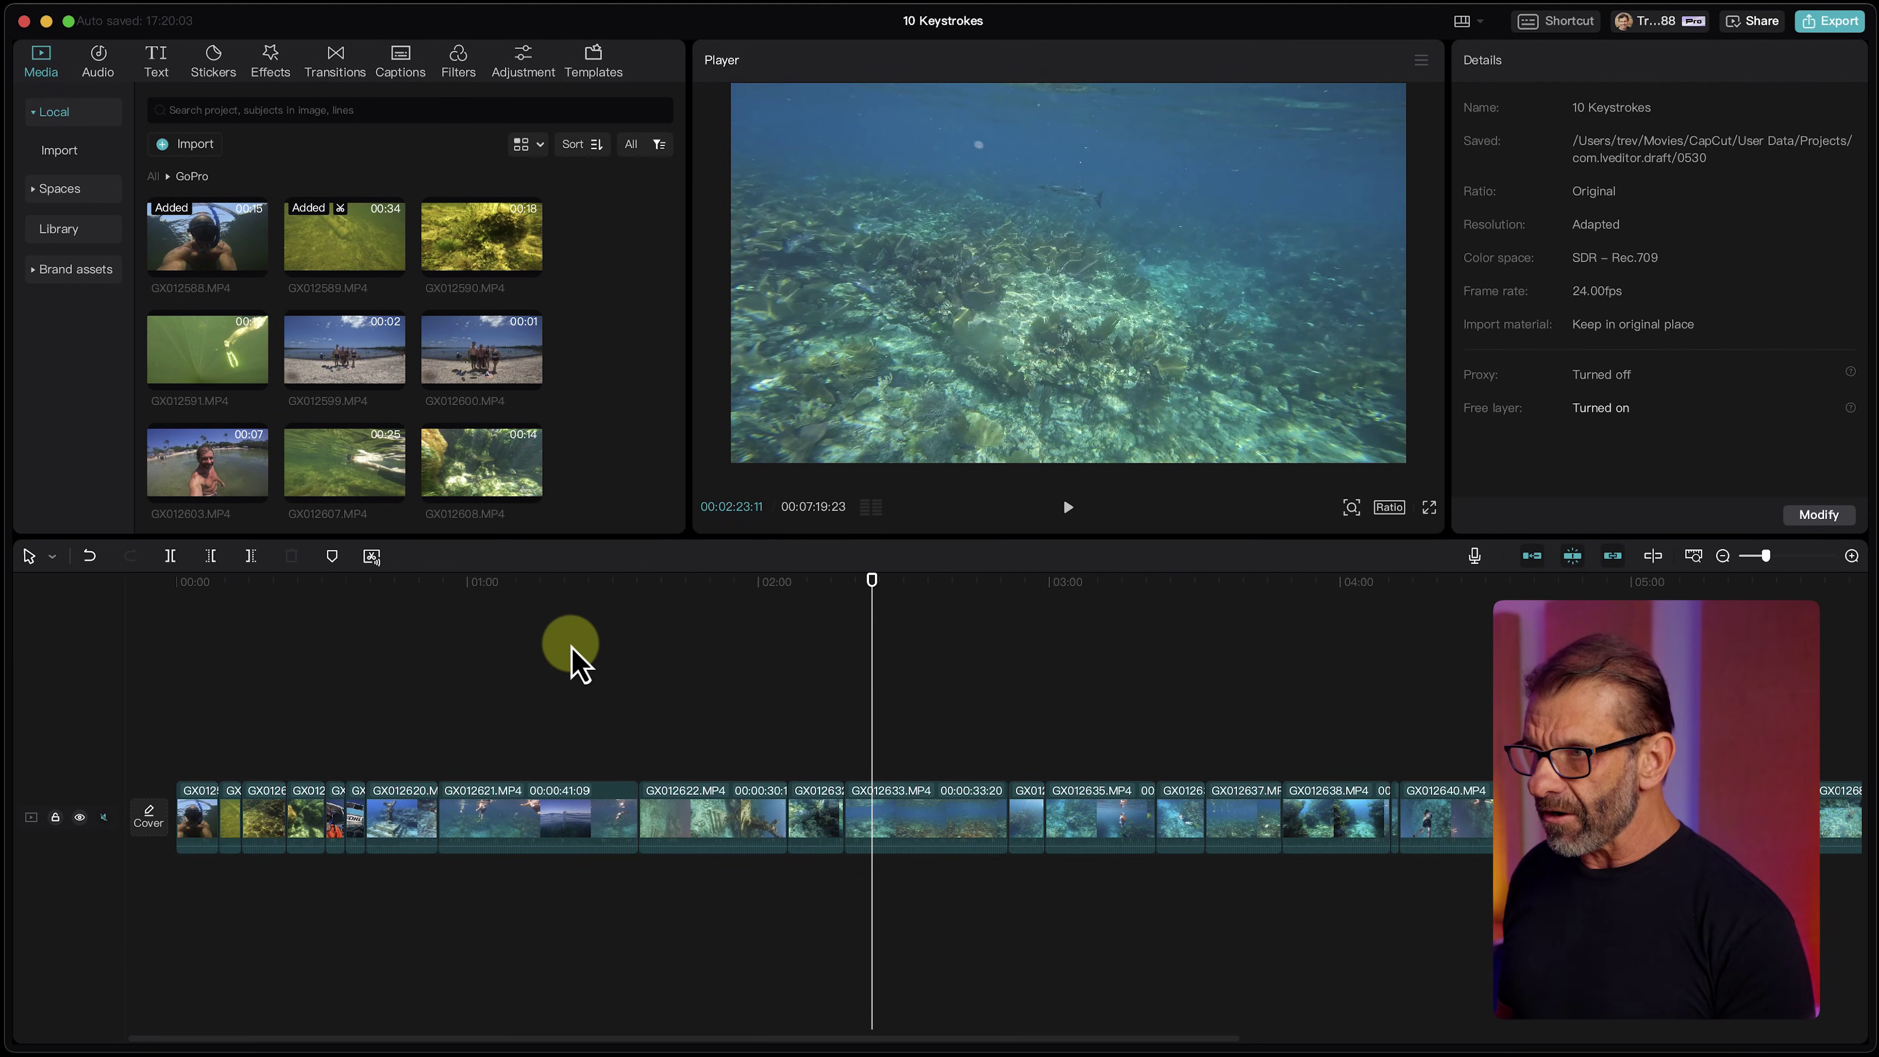
key("l")
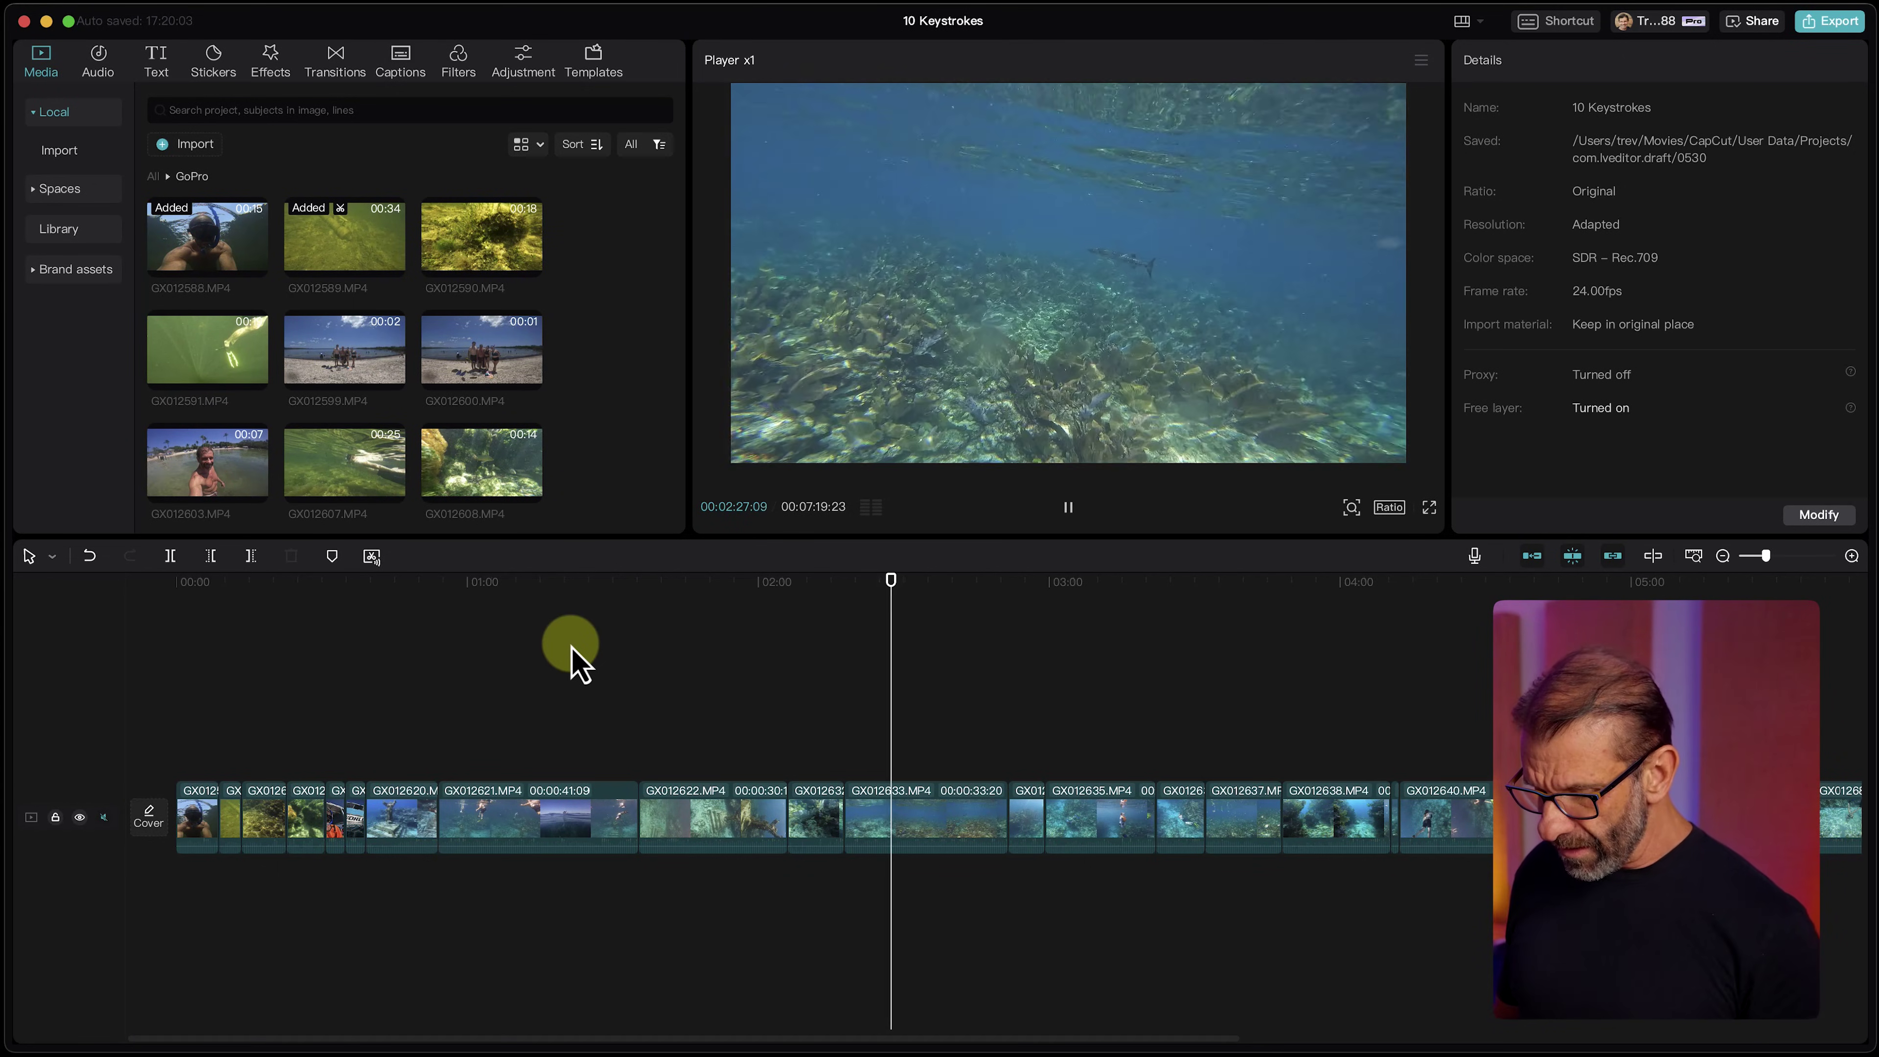
key("k")
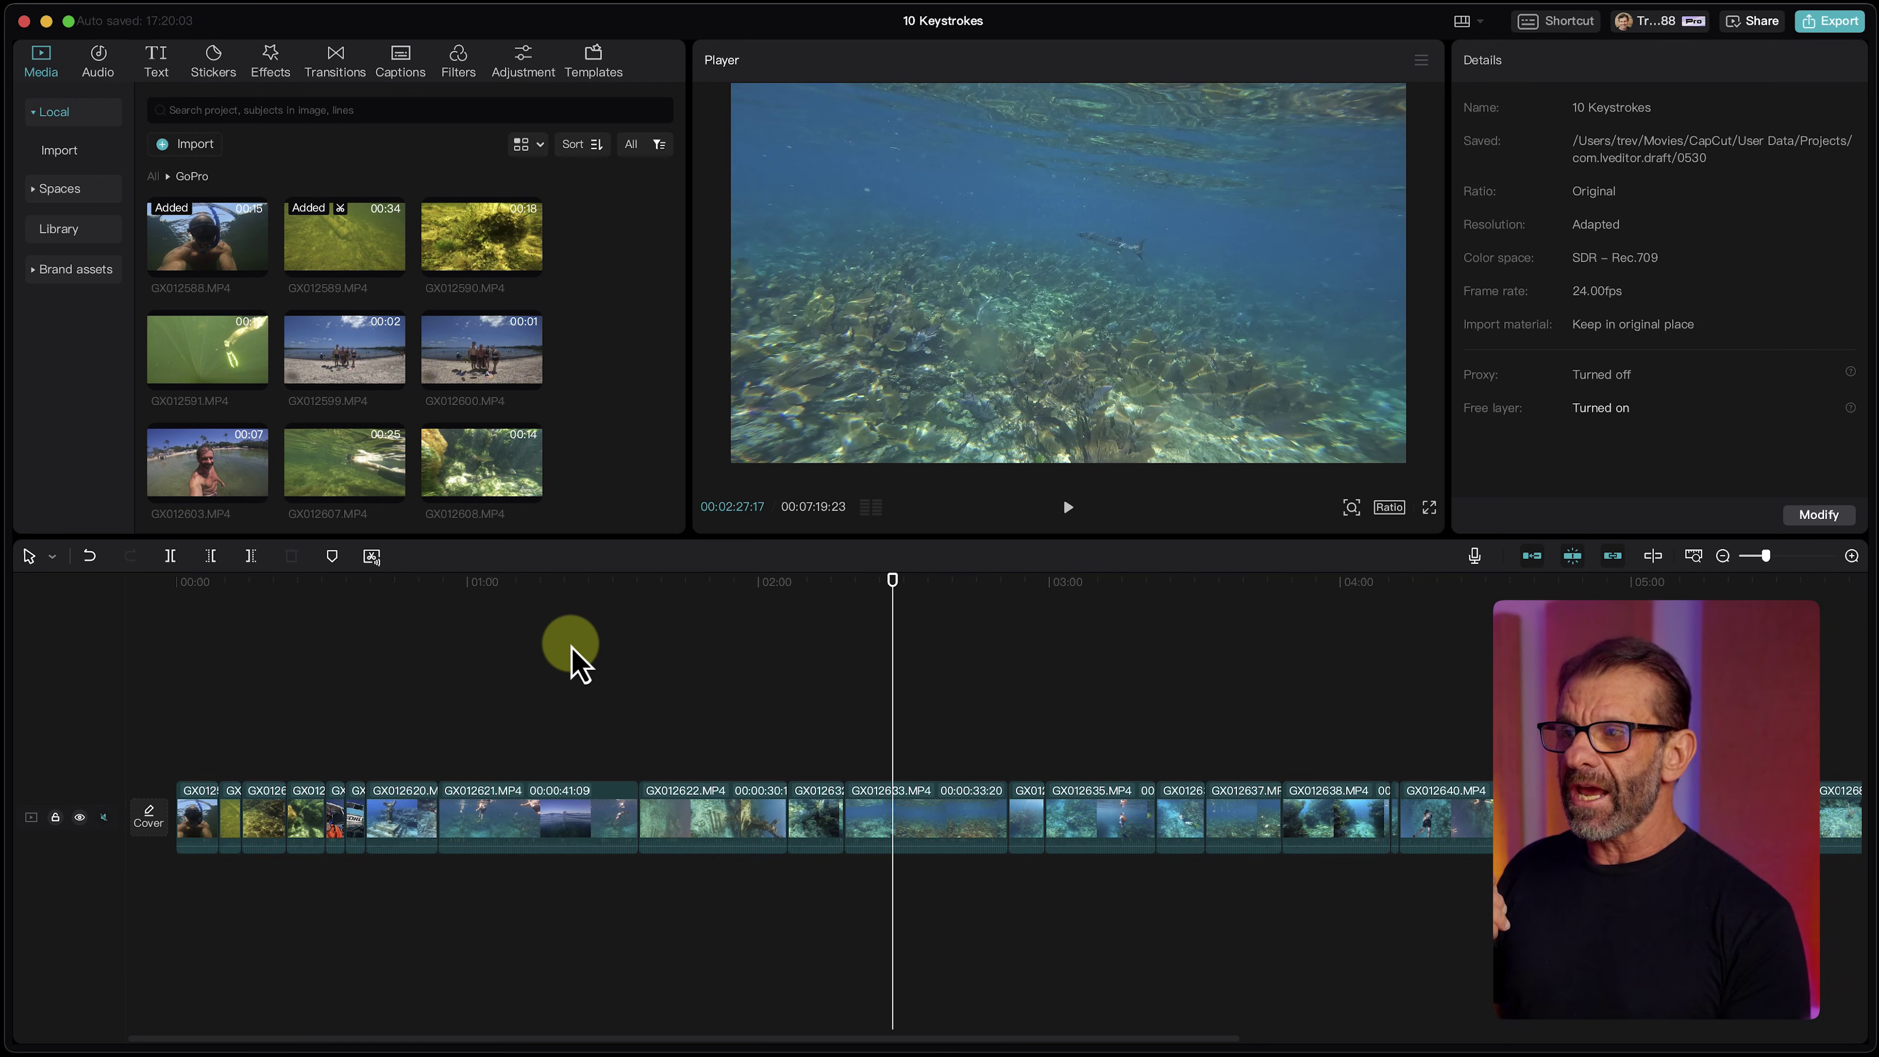
key("j")
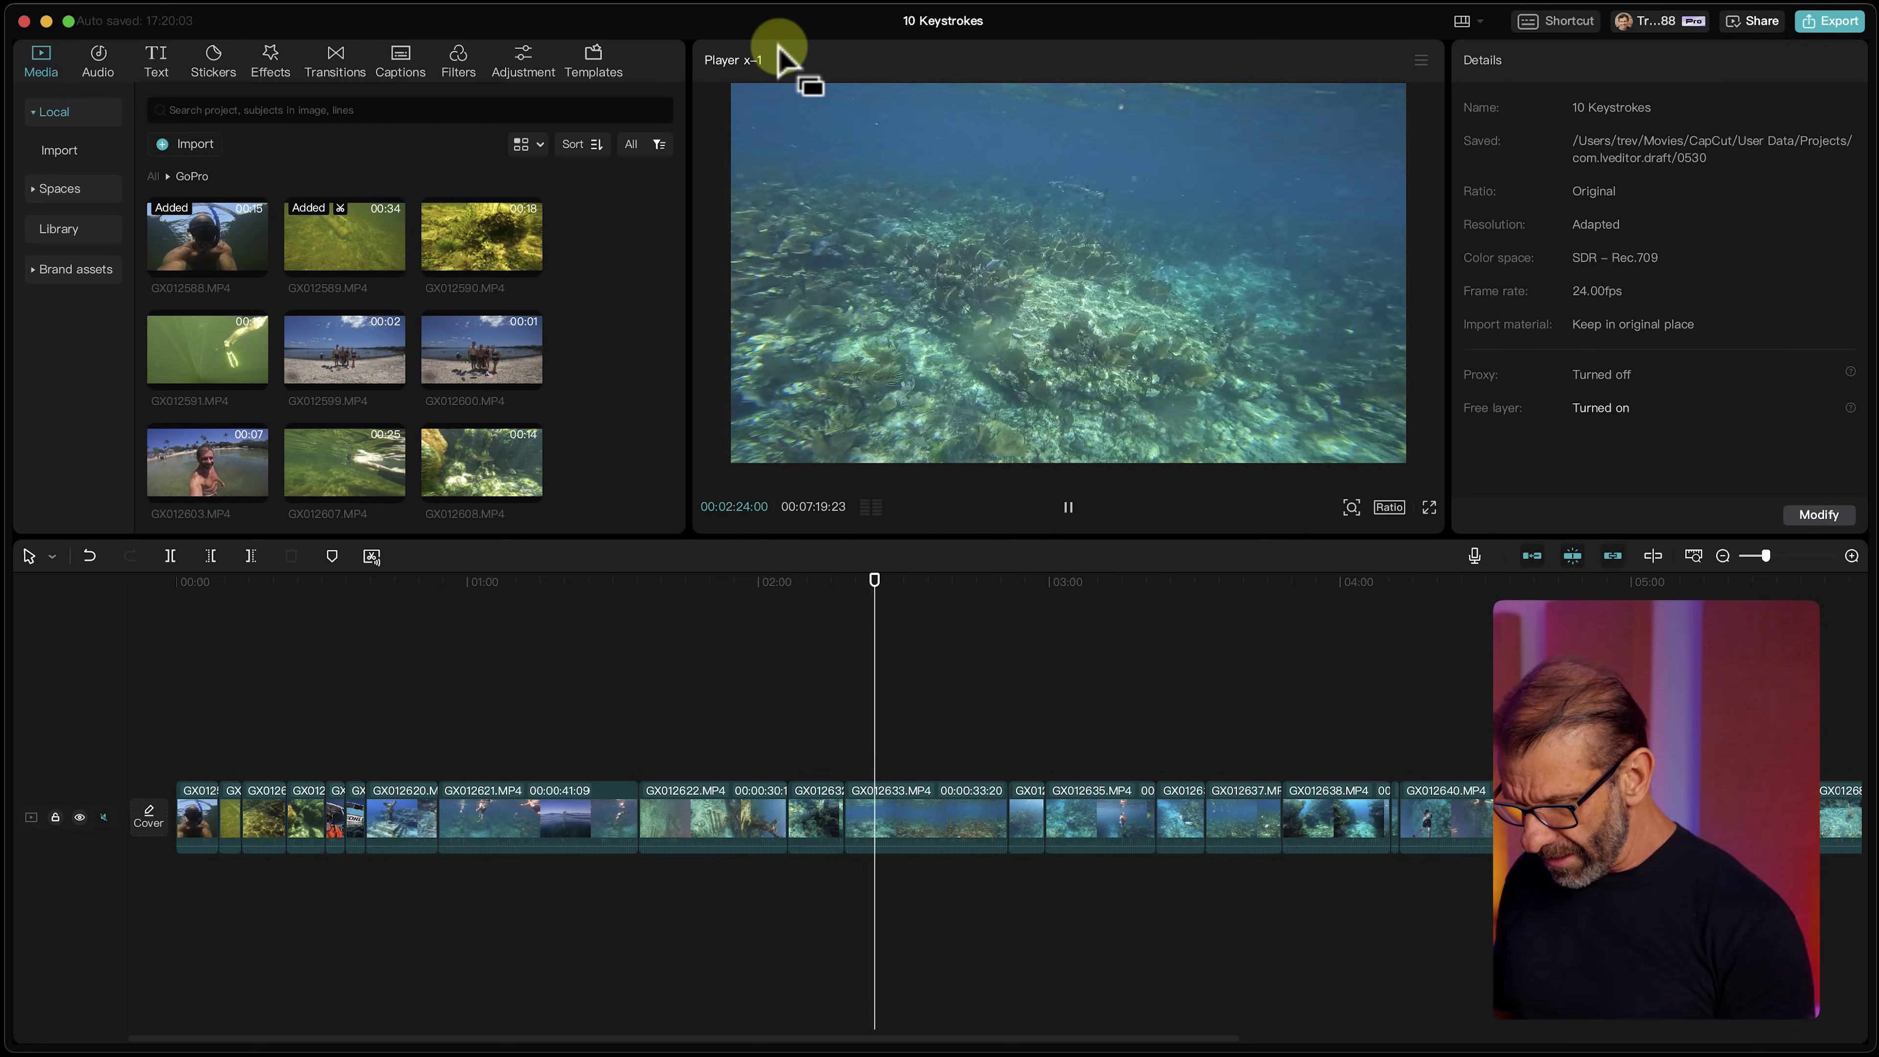
key("j")
key("j")
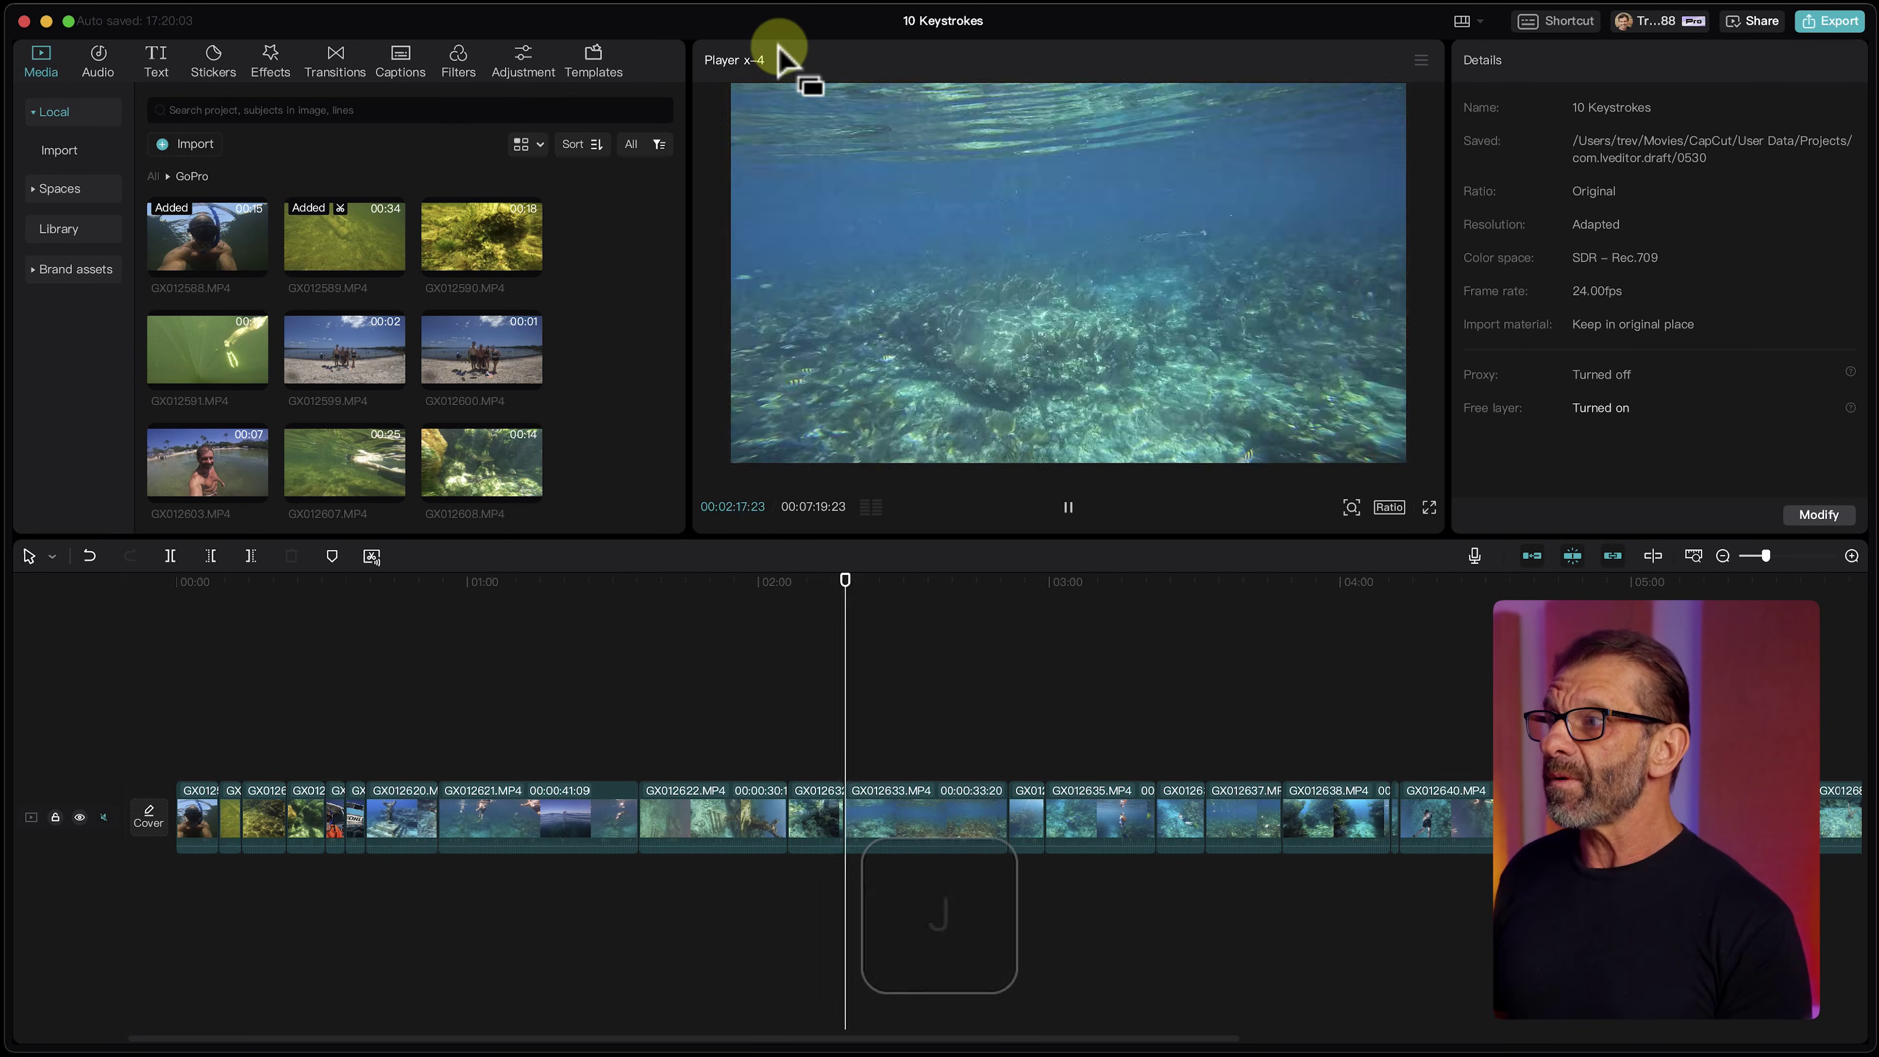
key("j")
key("j")
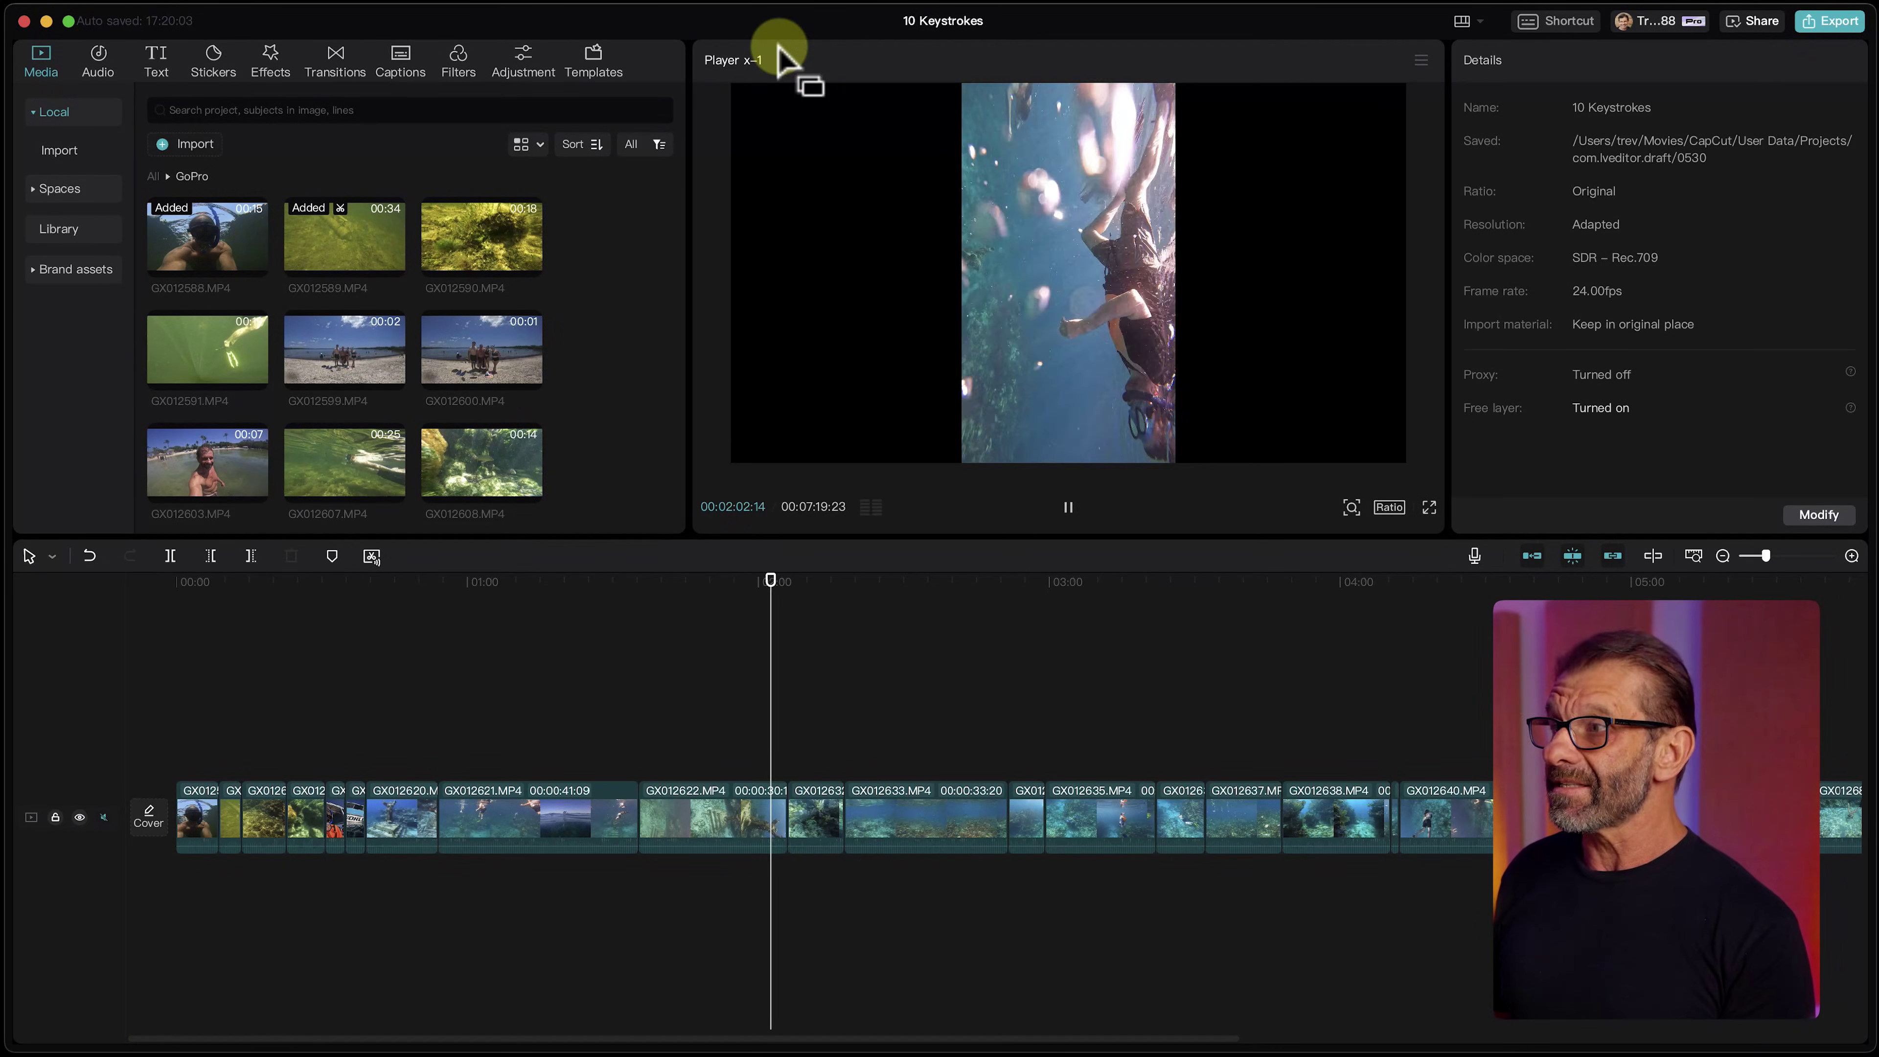
key("j")
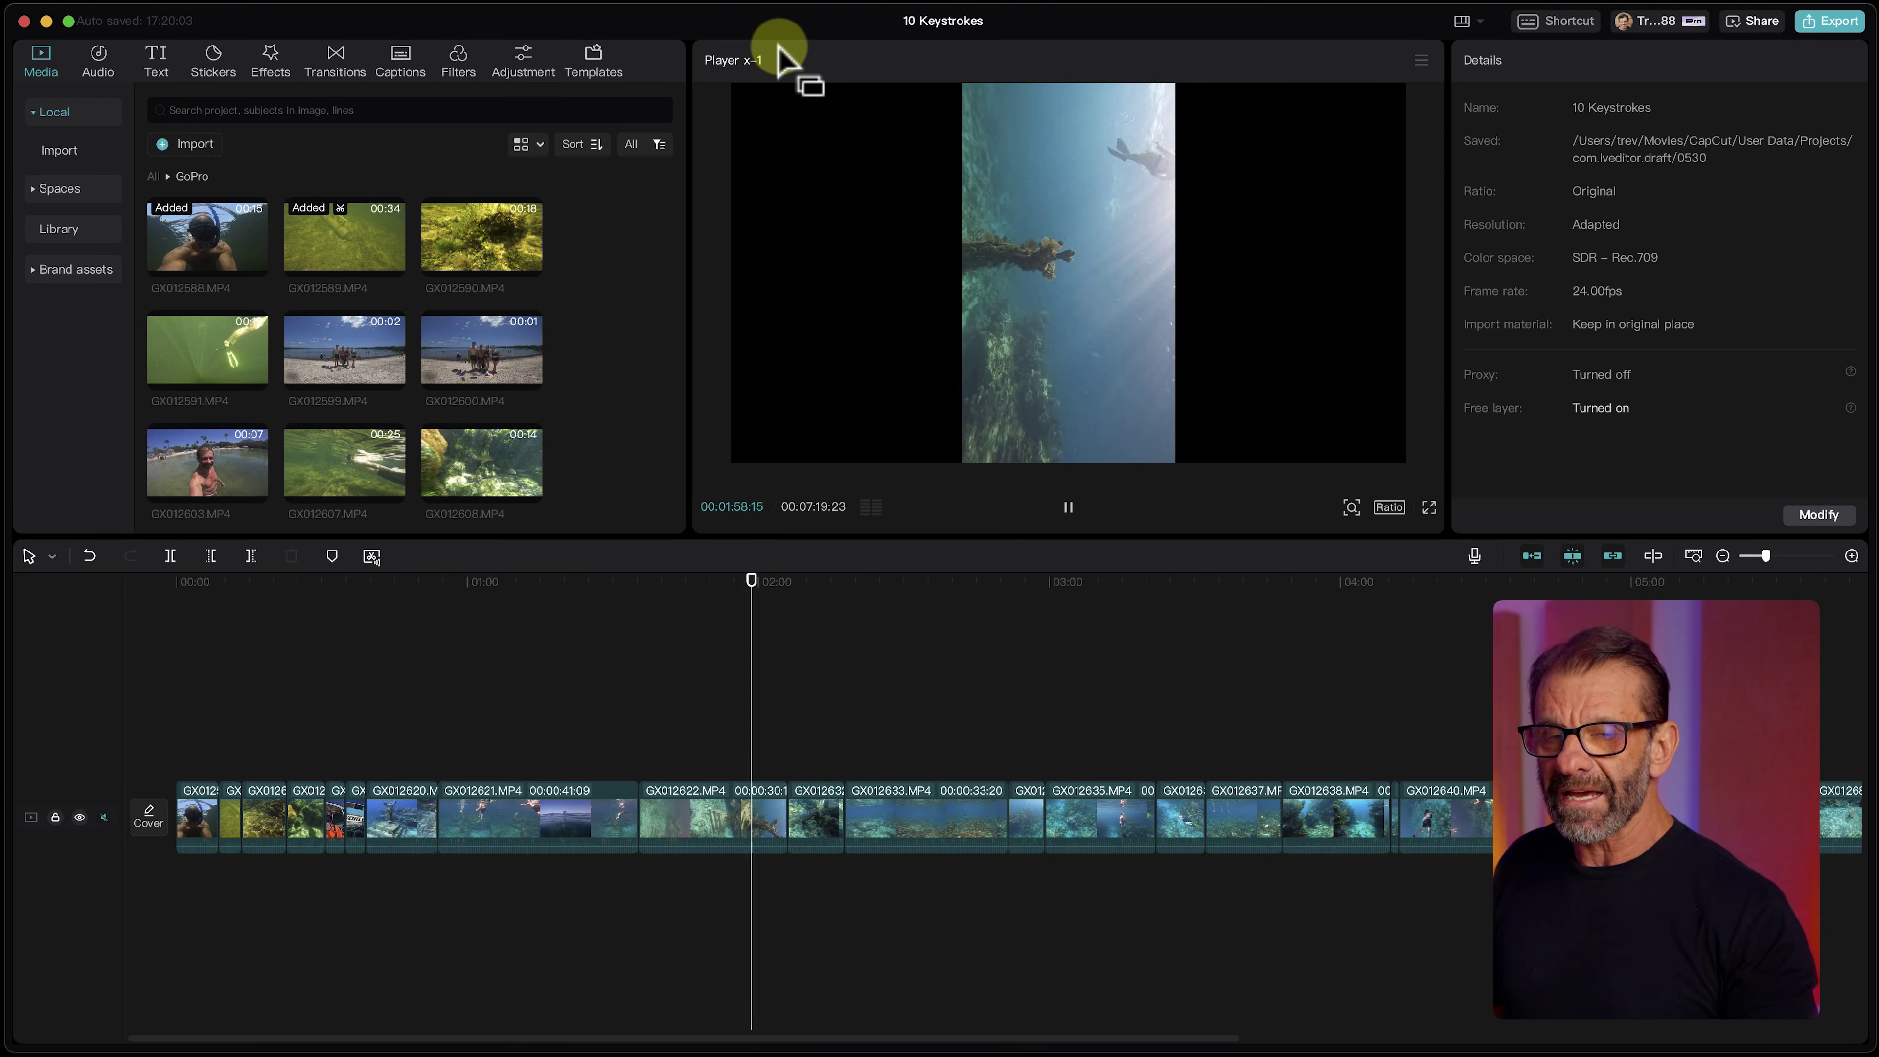
Jump the playhead to about 02:30 and fast-forward through the footage at increasing speeds.
left_click_drag(744, 574, 919, 646)
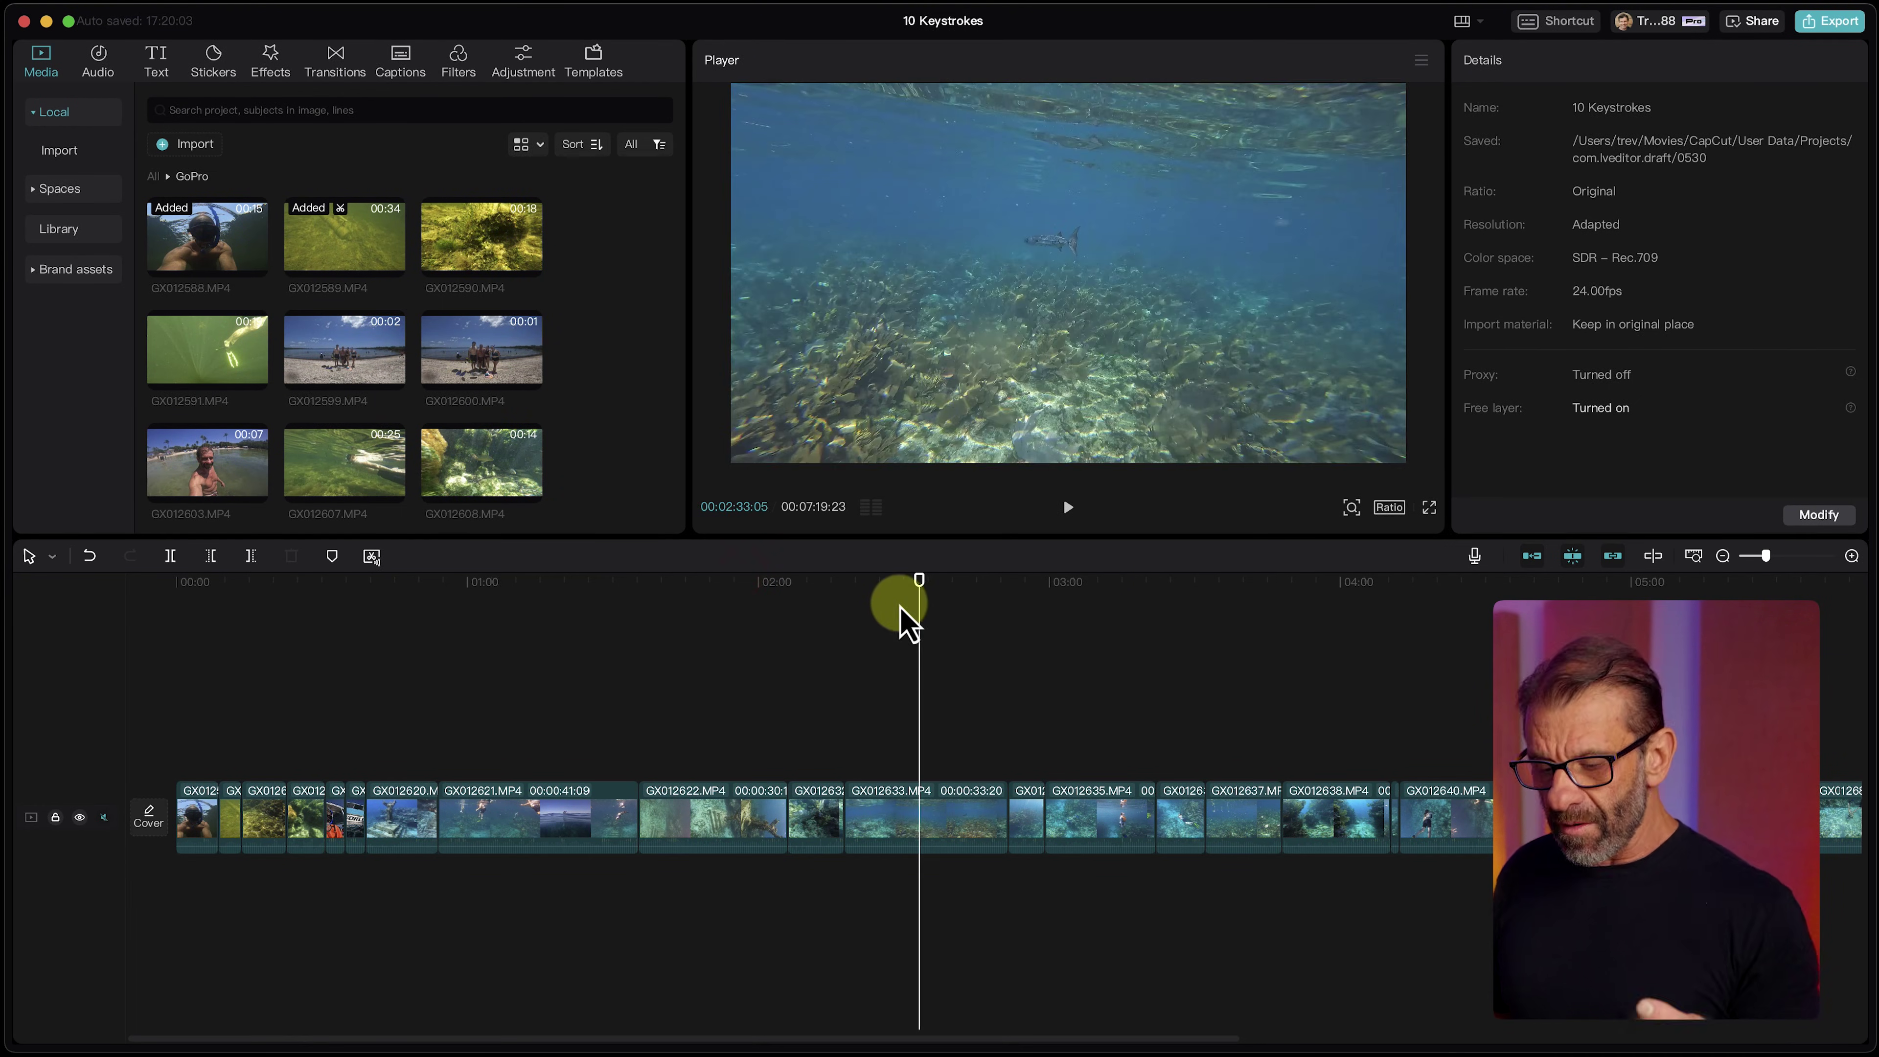
key("l")
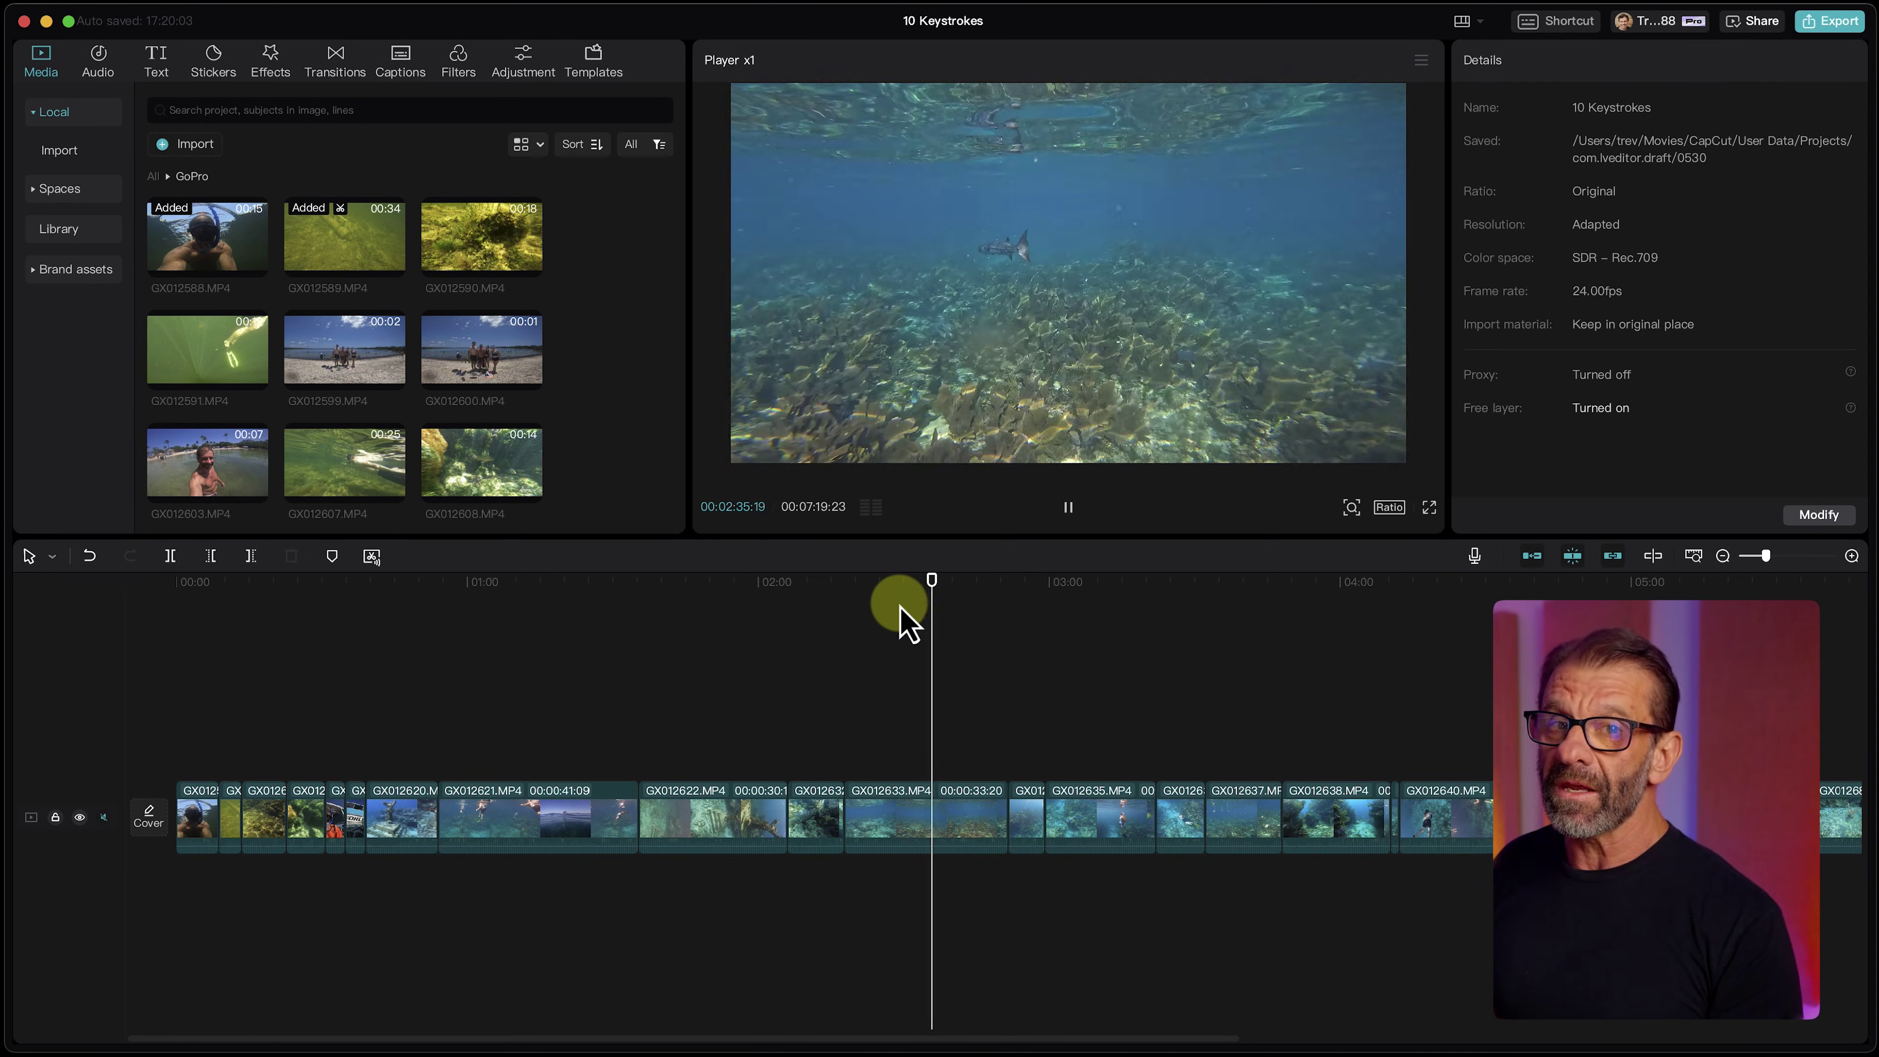
key("l")
key("l")
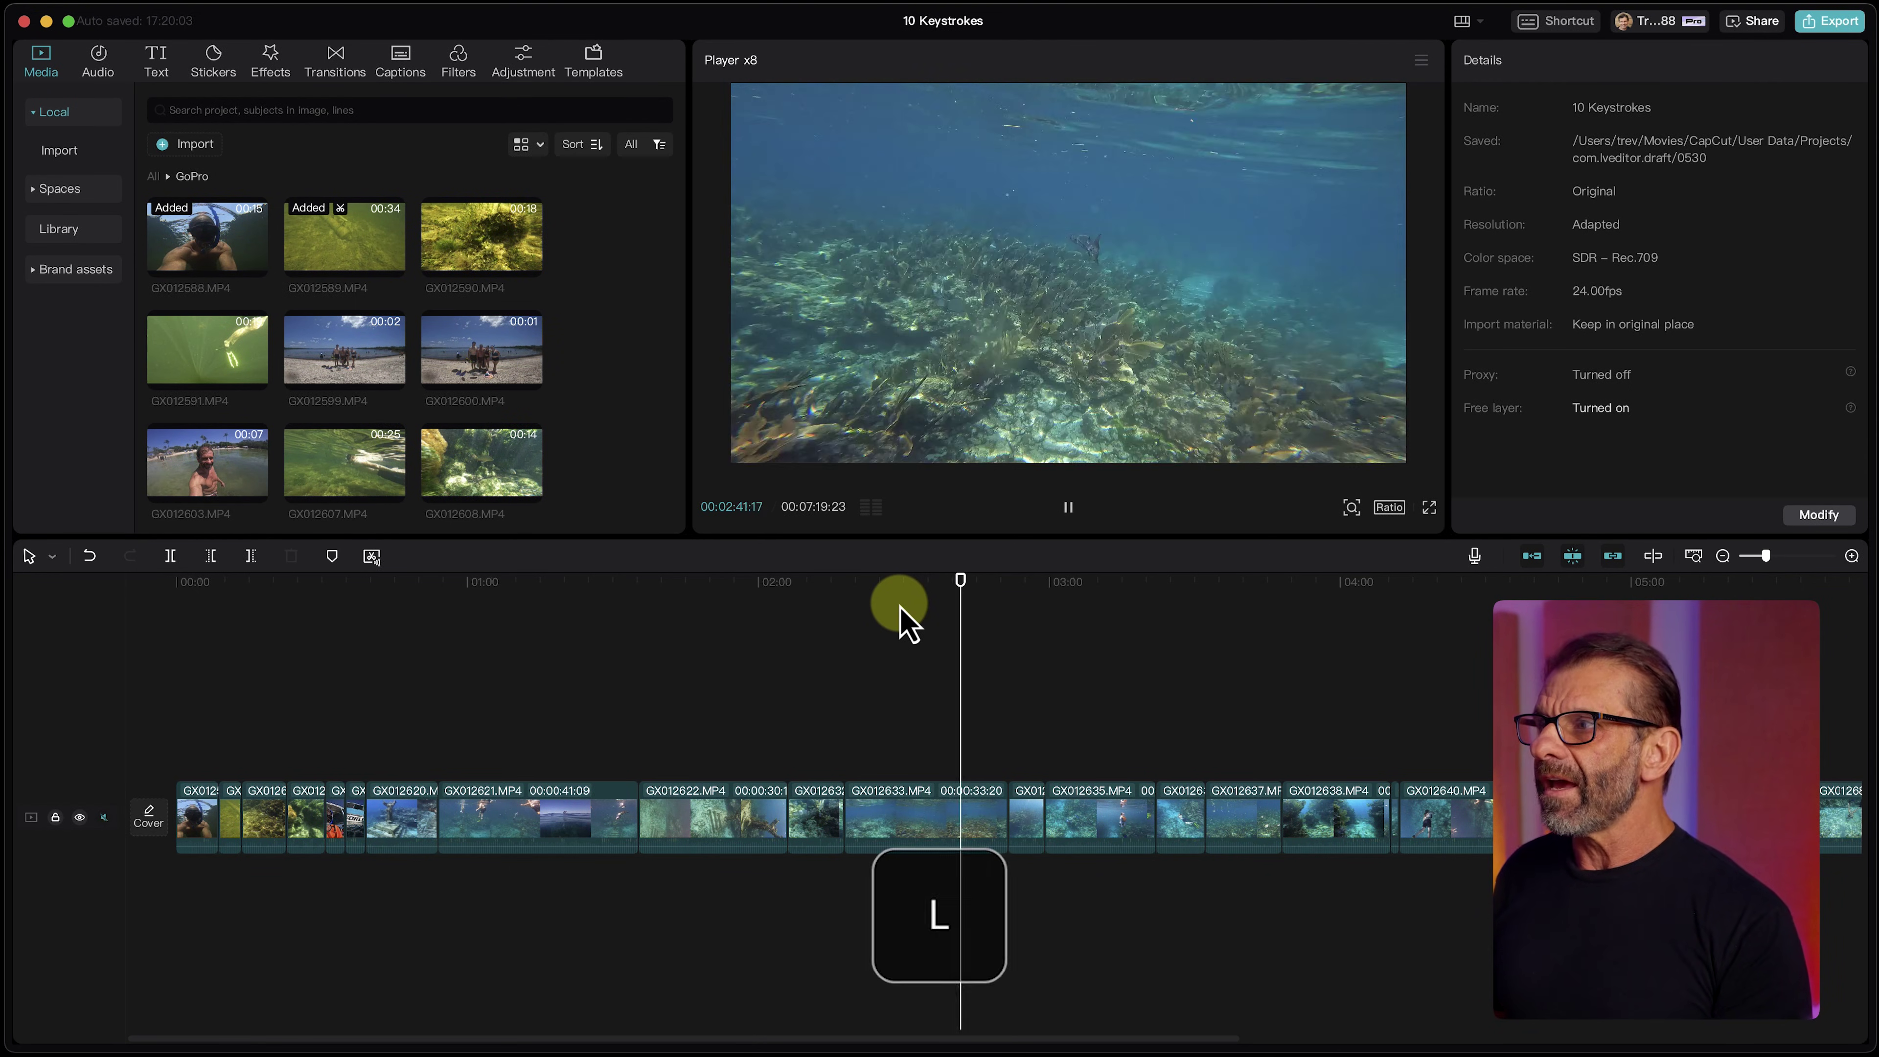
key("l")
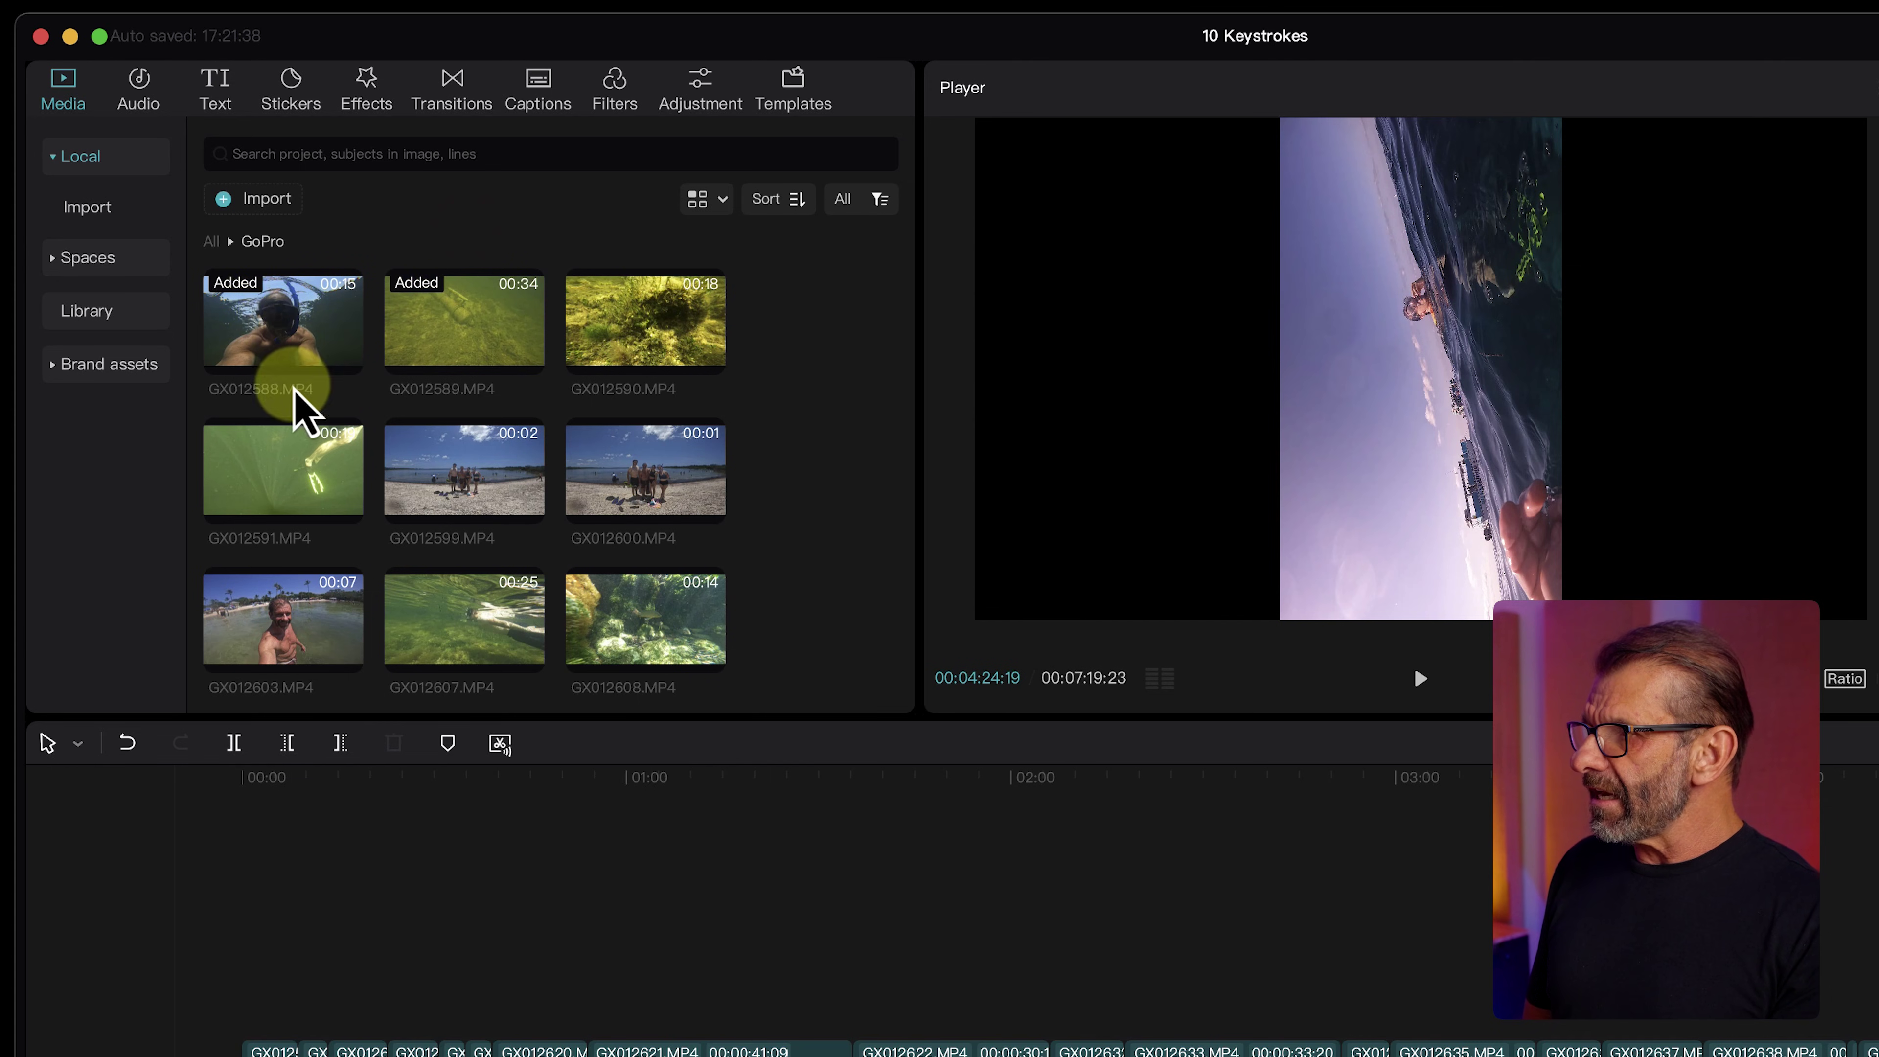
Preview GX012588 at normal and 2x speed, then show the media library as a list.
left_click(304, 354)
key("space")
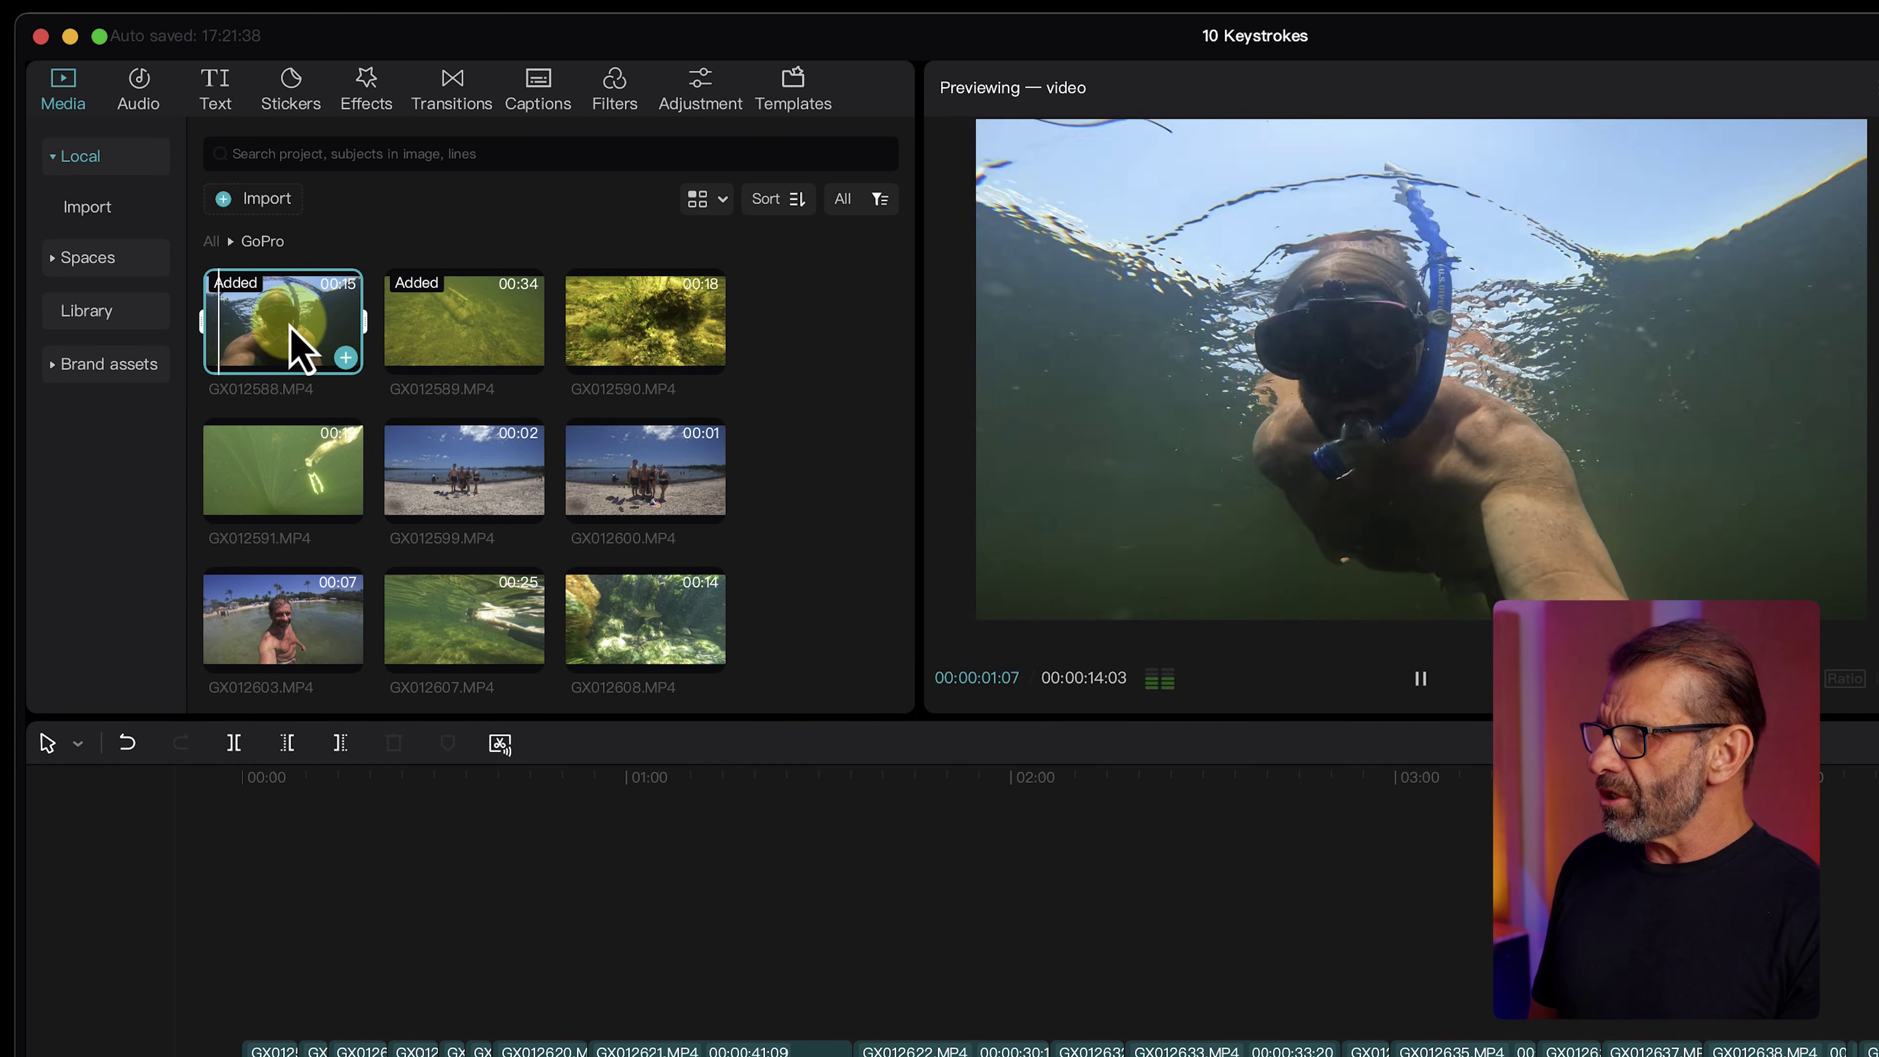
key("l")
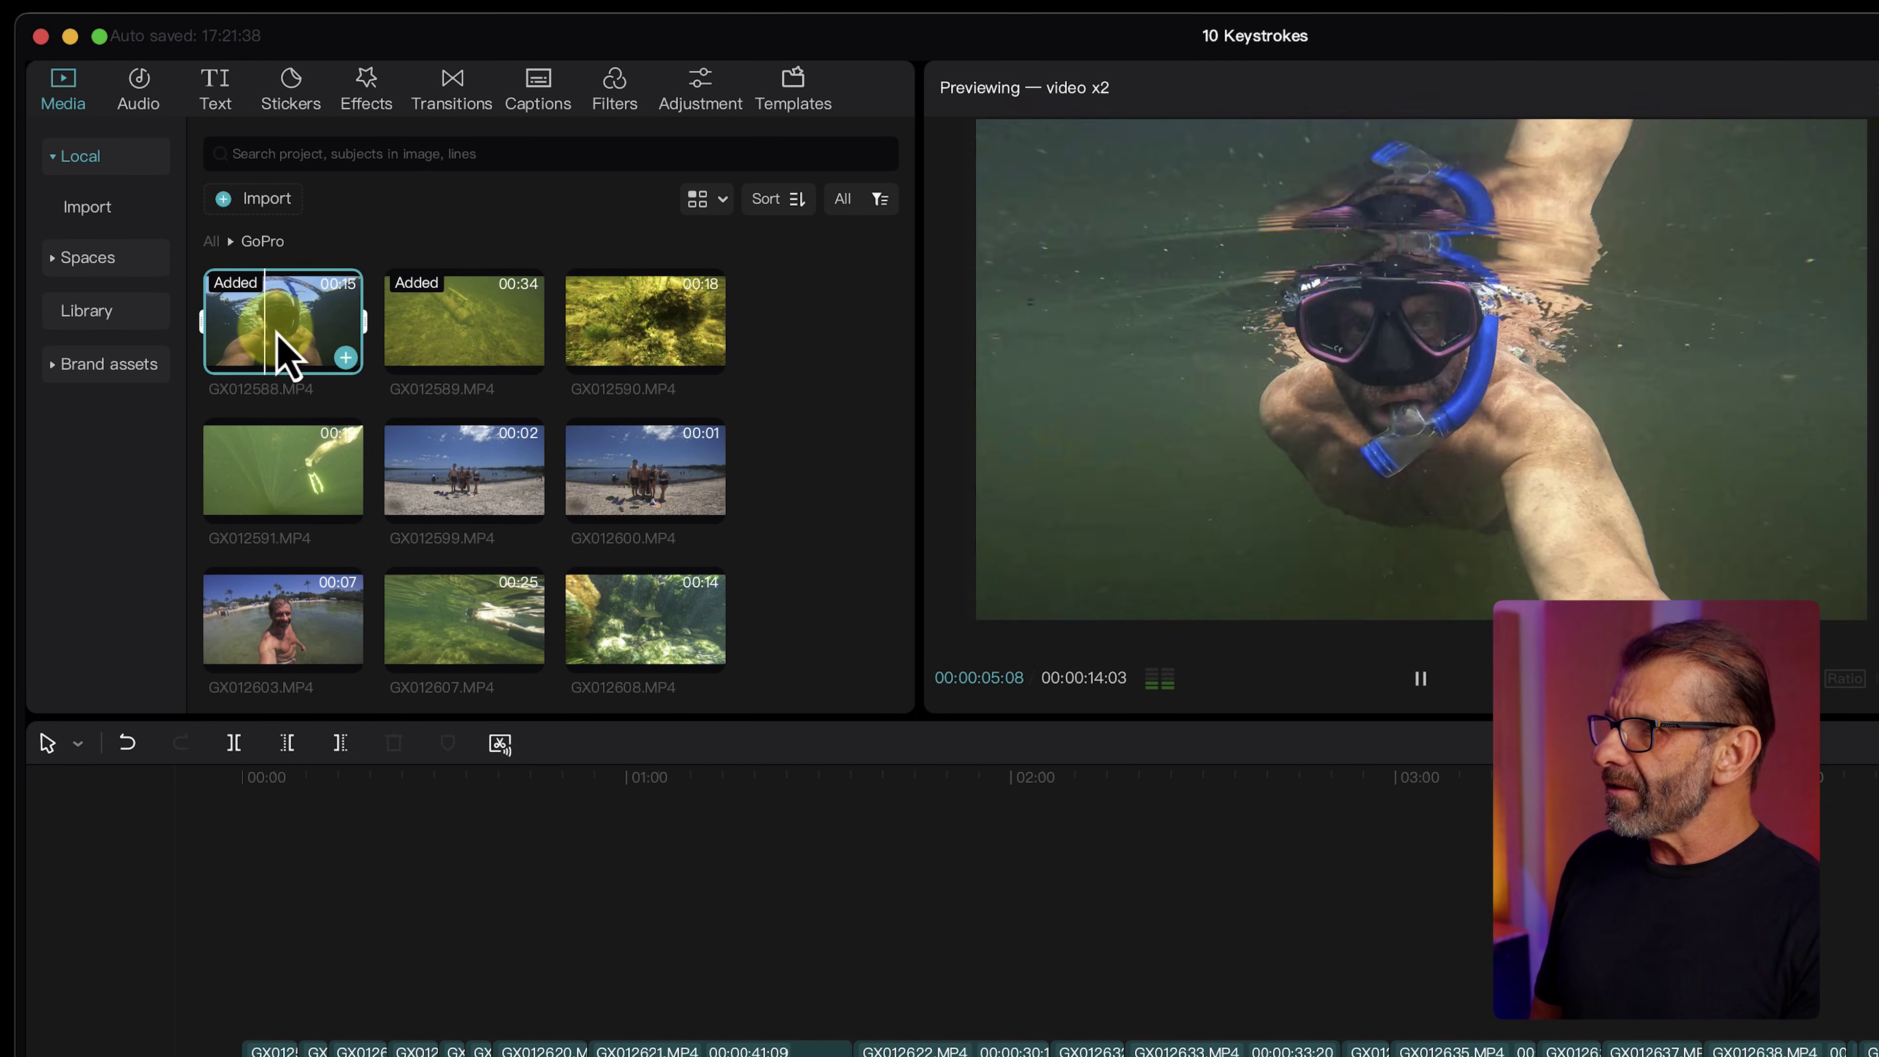
key("k")
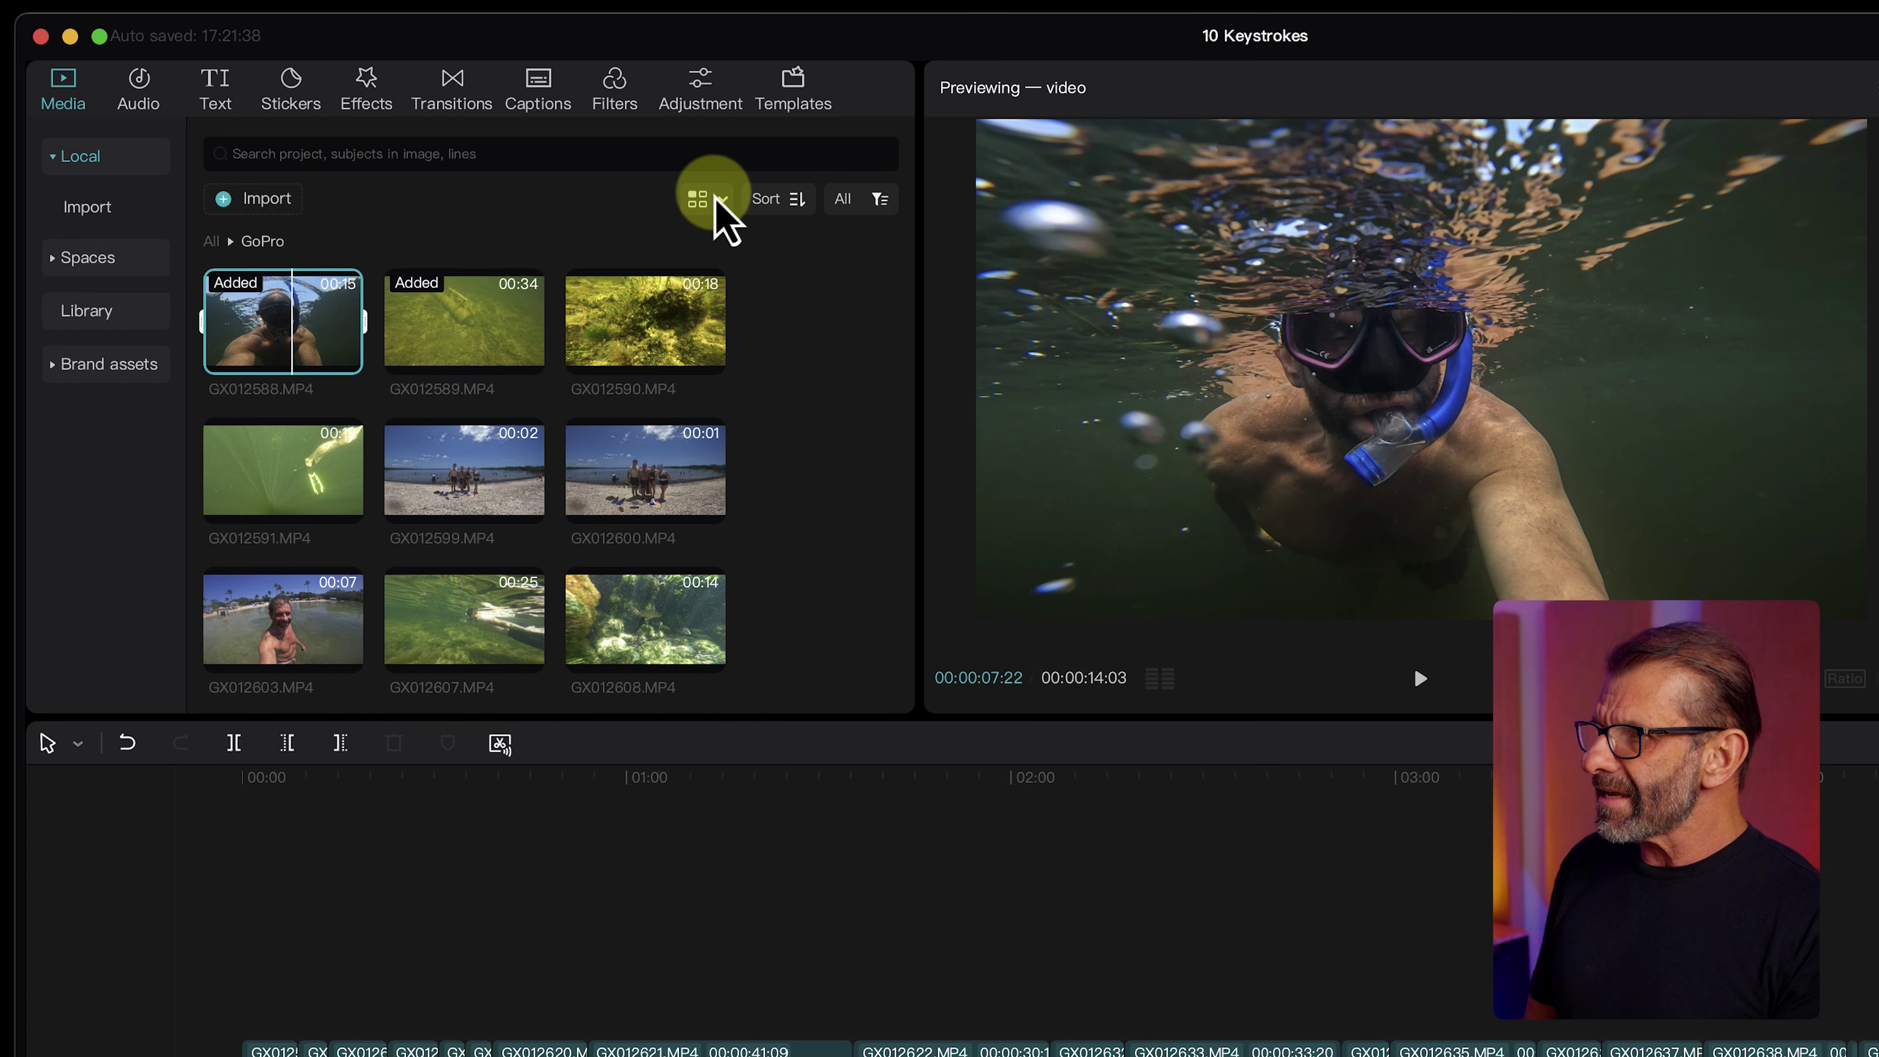
left_click(684, 284)
Scroll to GX012688, play its preview faster and pause it at 00:00:21:08.
scroll(713, 419, "down", 15)
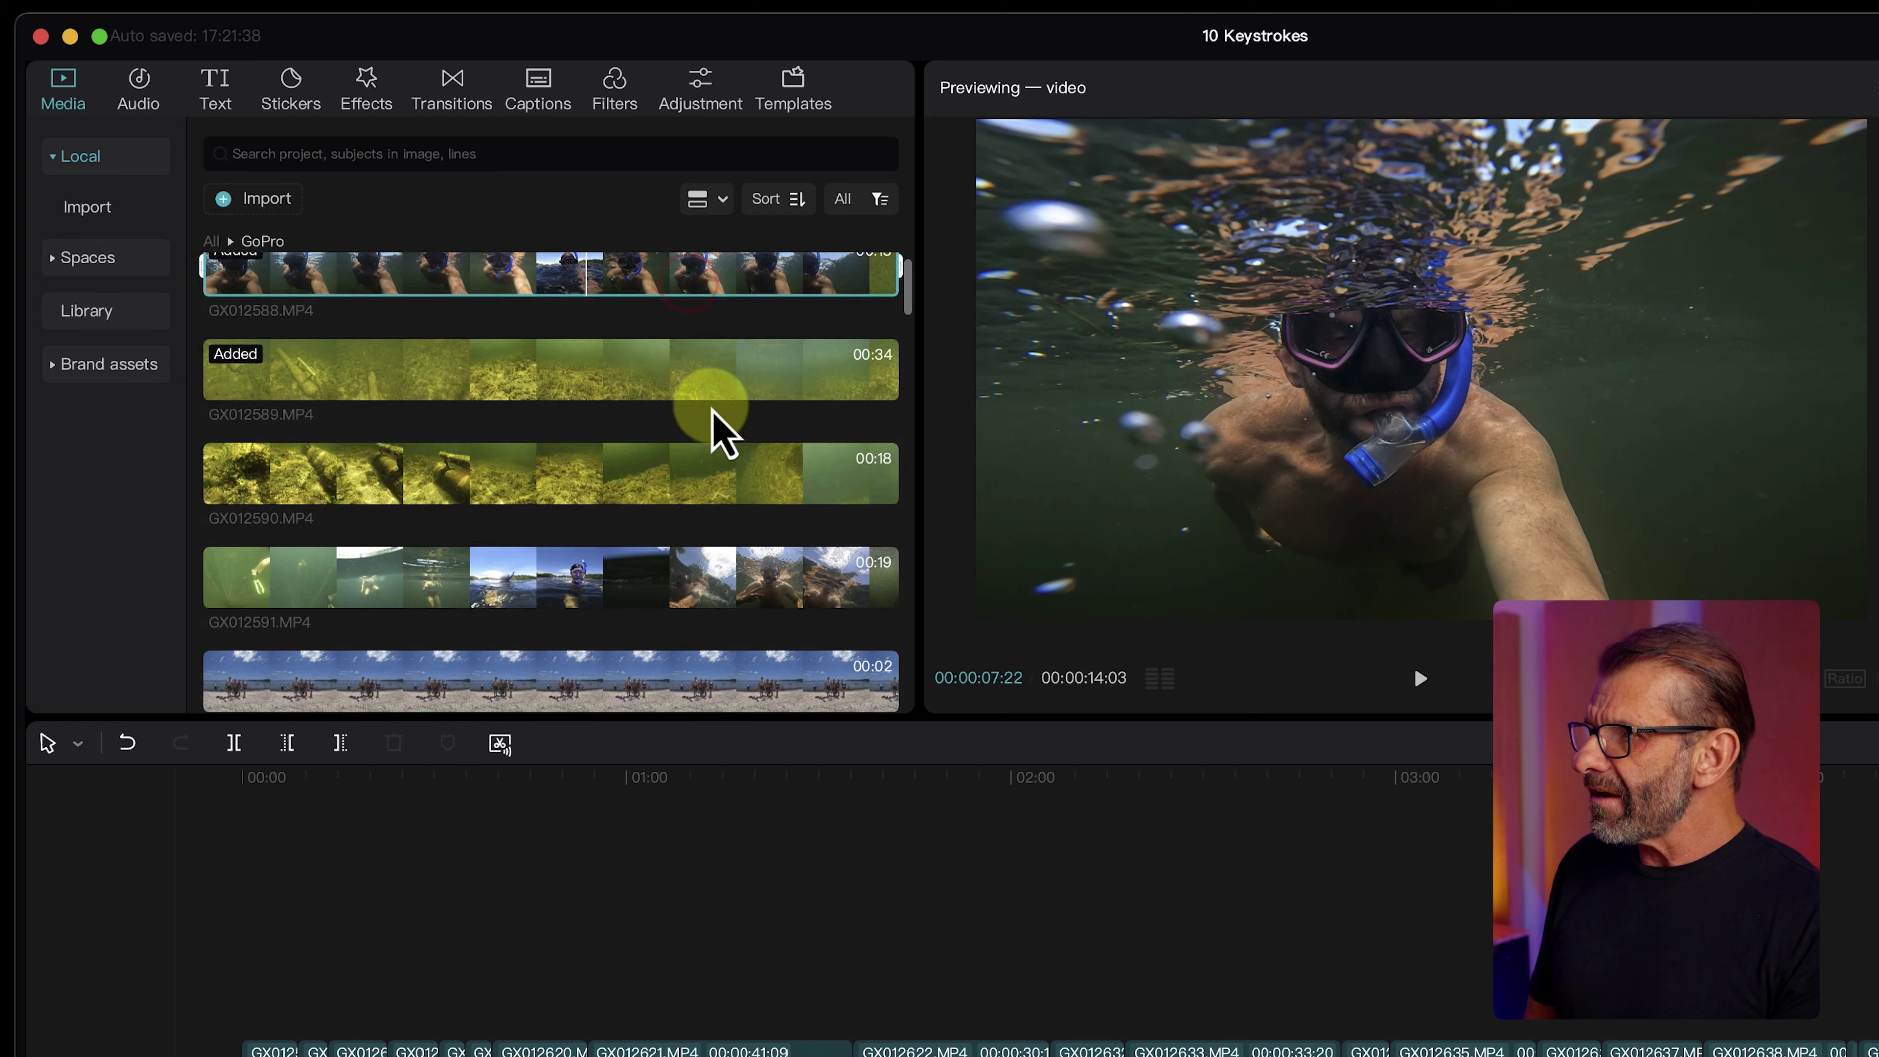
scroll(728, 478, "down", 20)
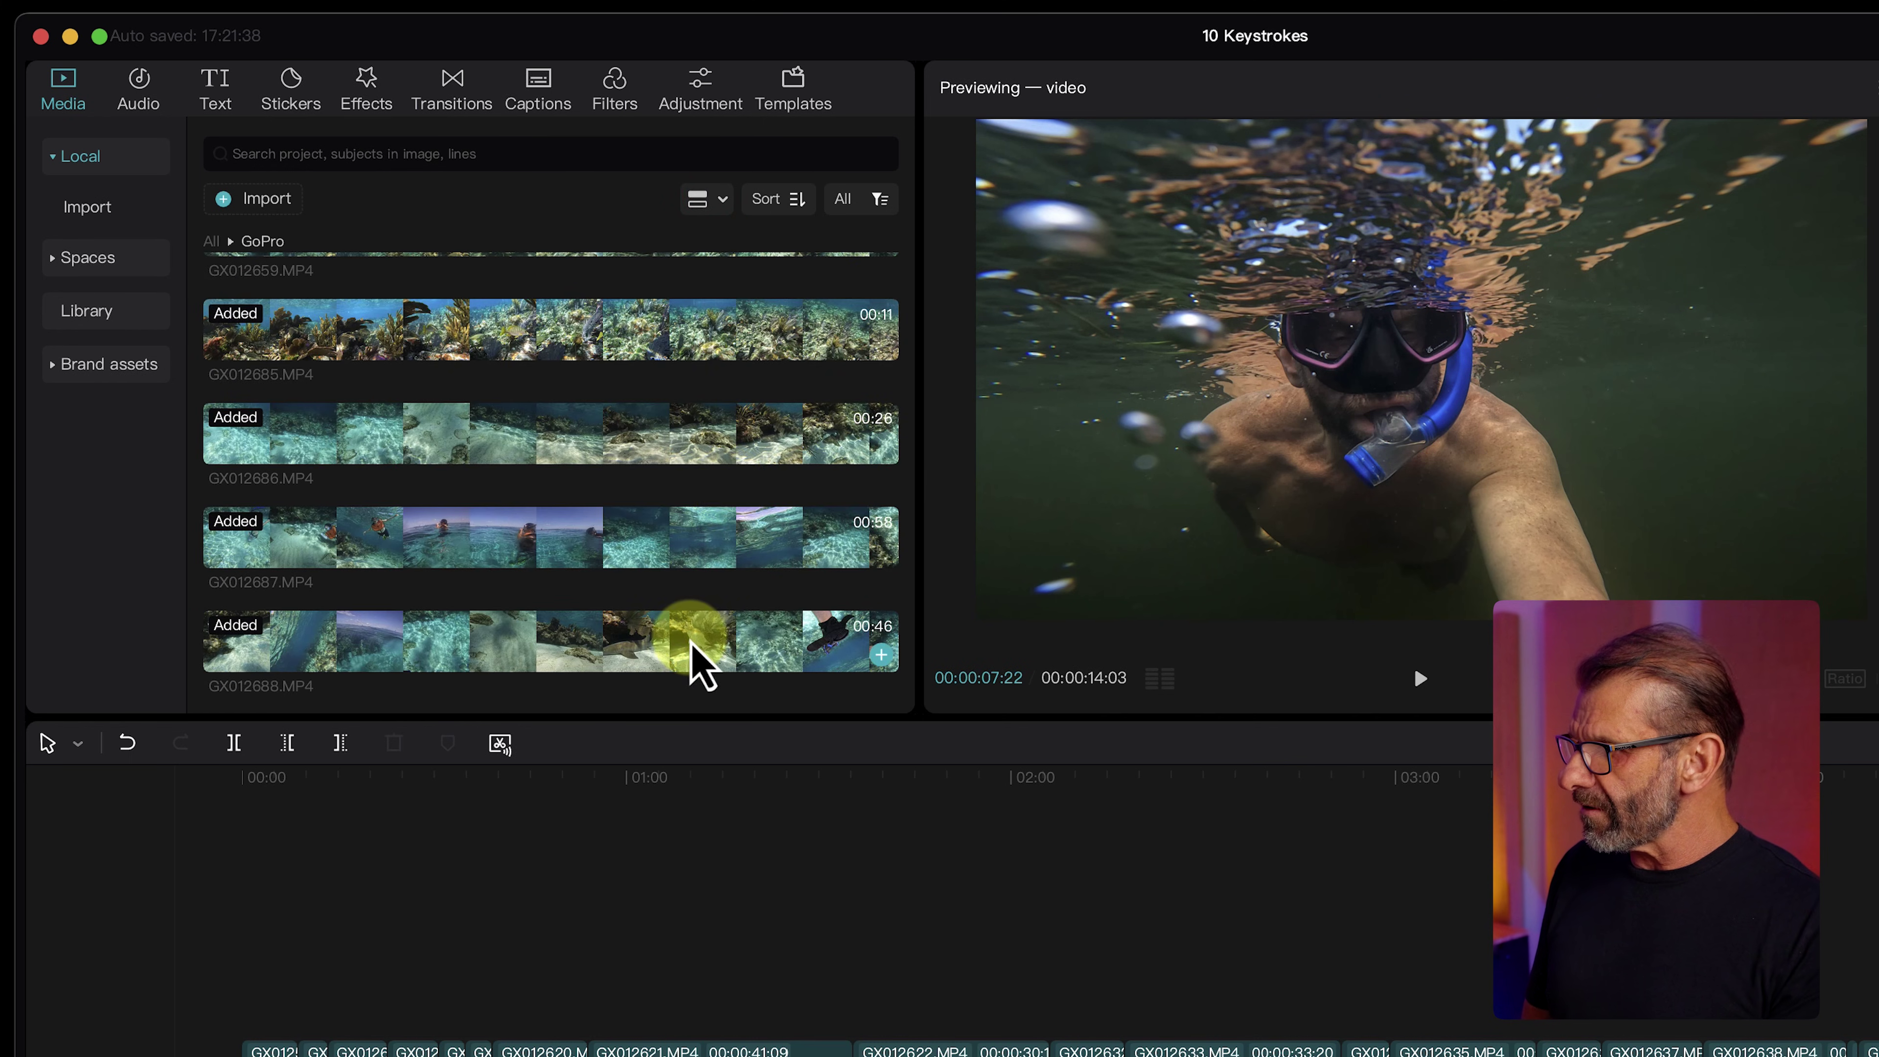
left_click(648, 638)
key("space")
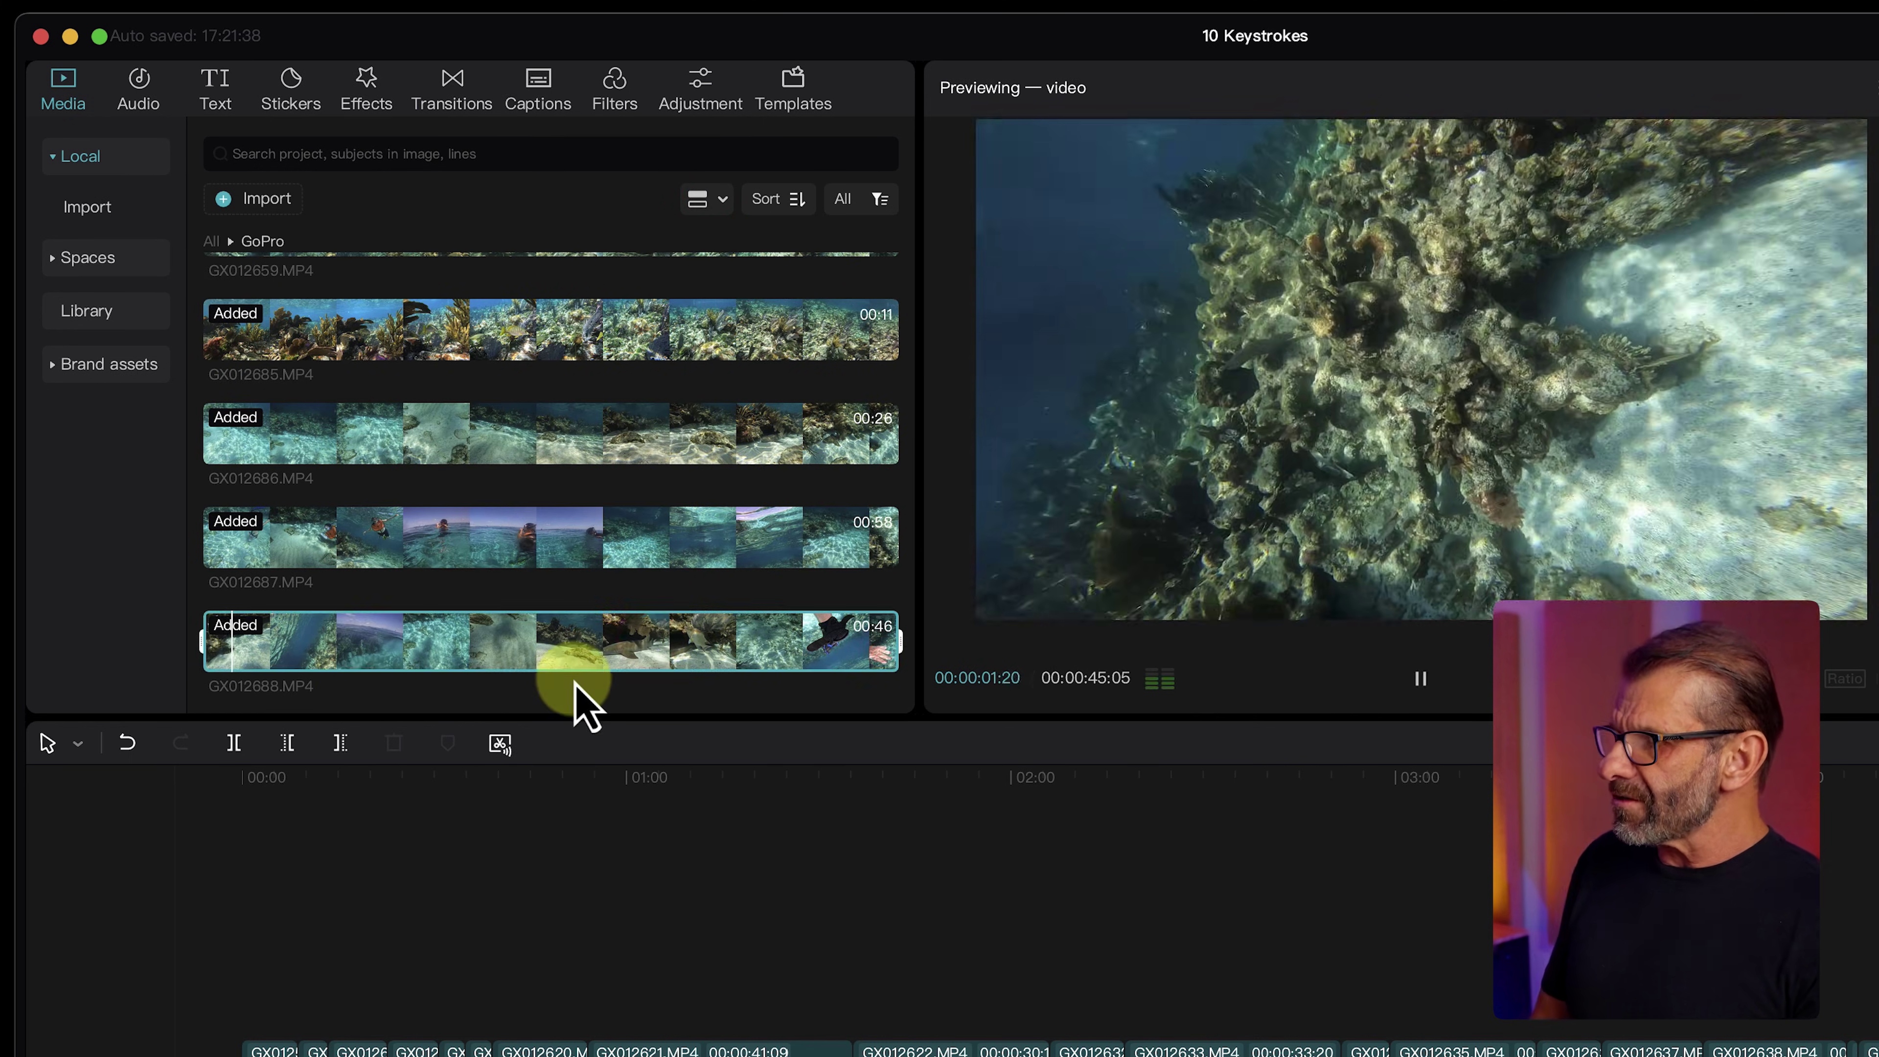
key("l")
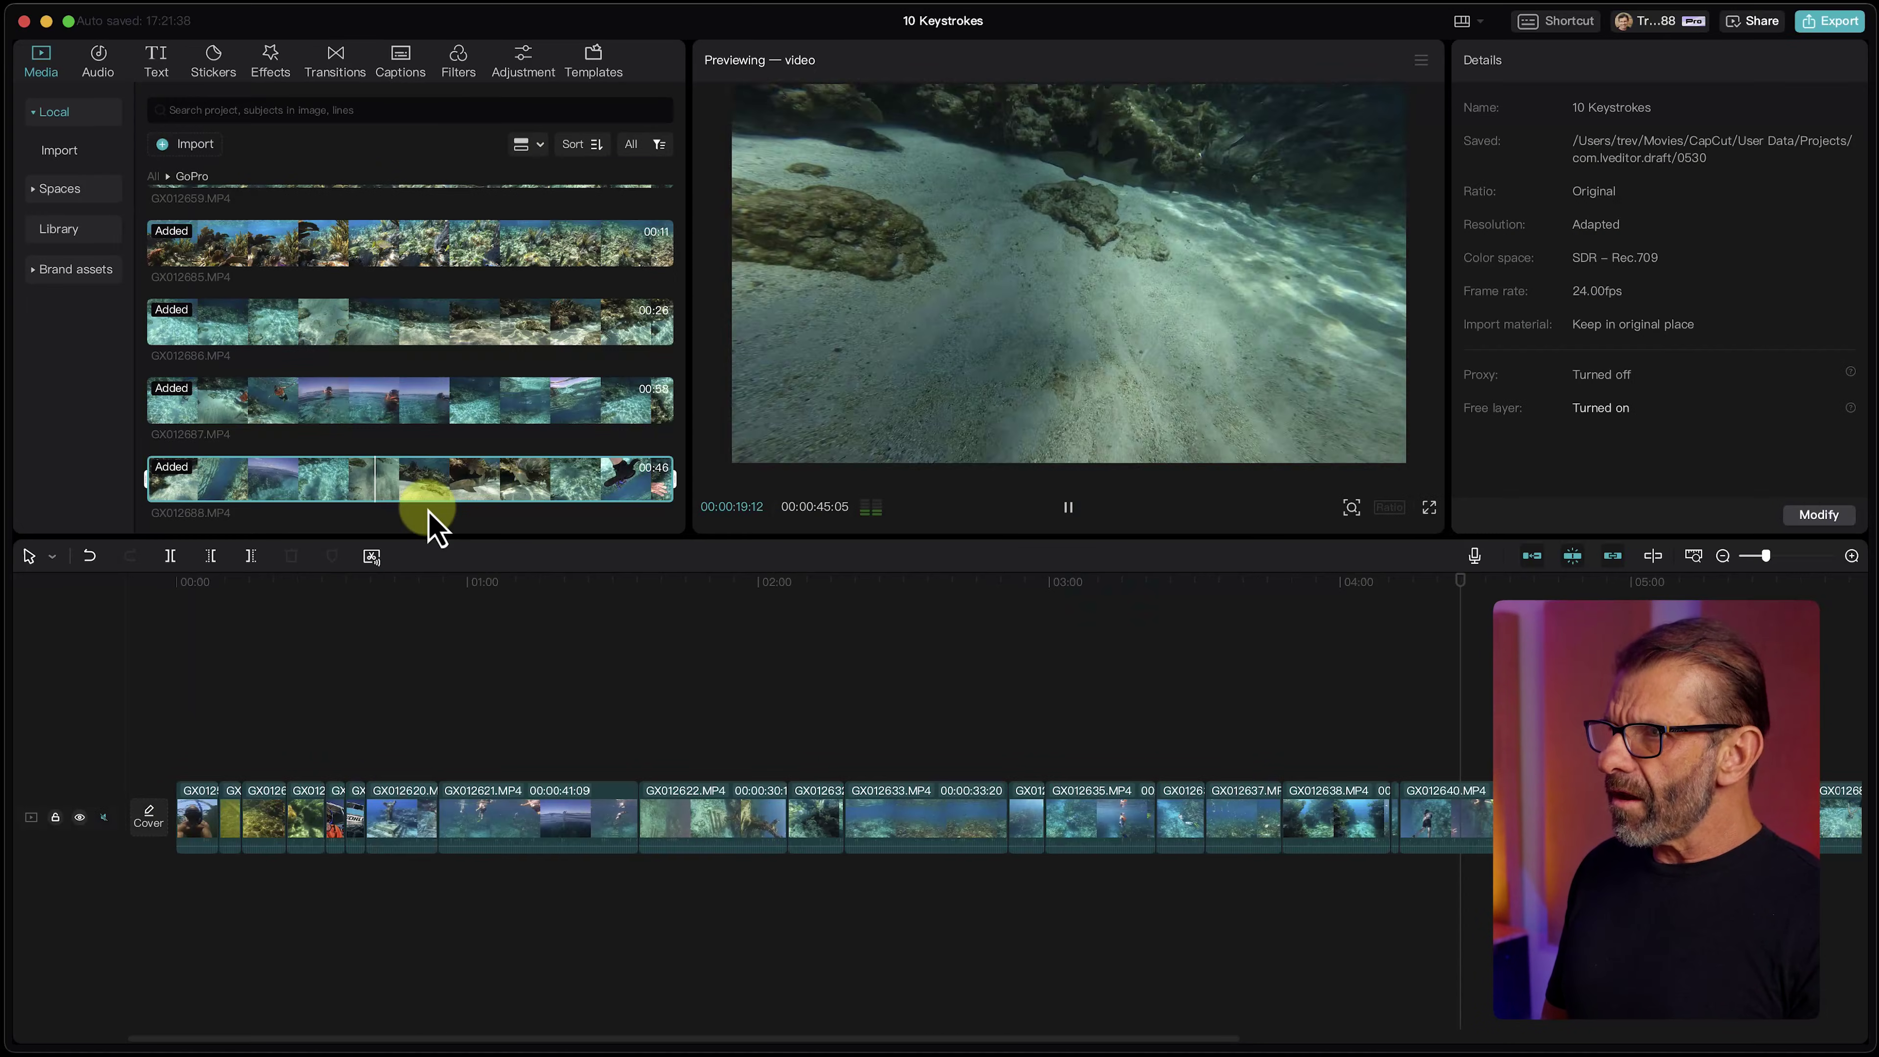
key("k")
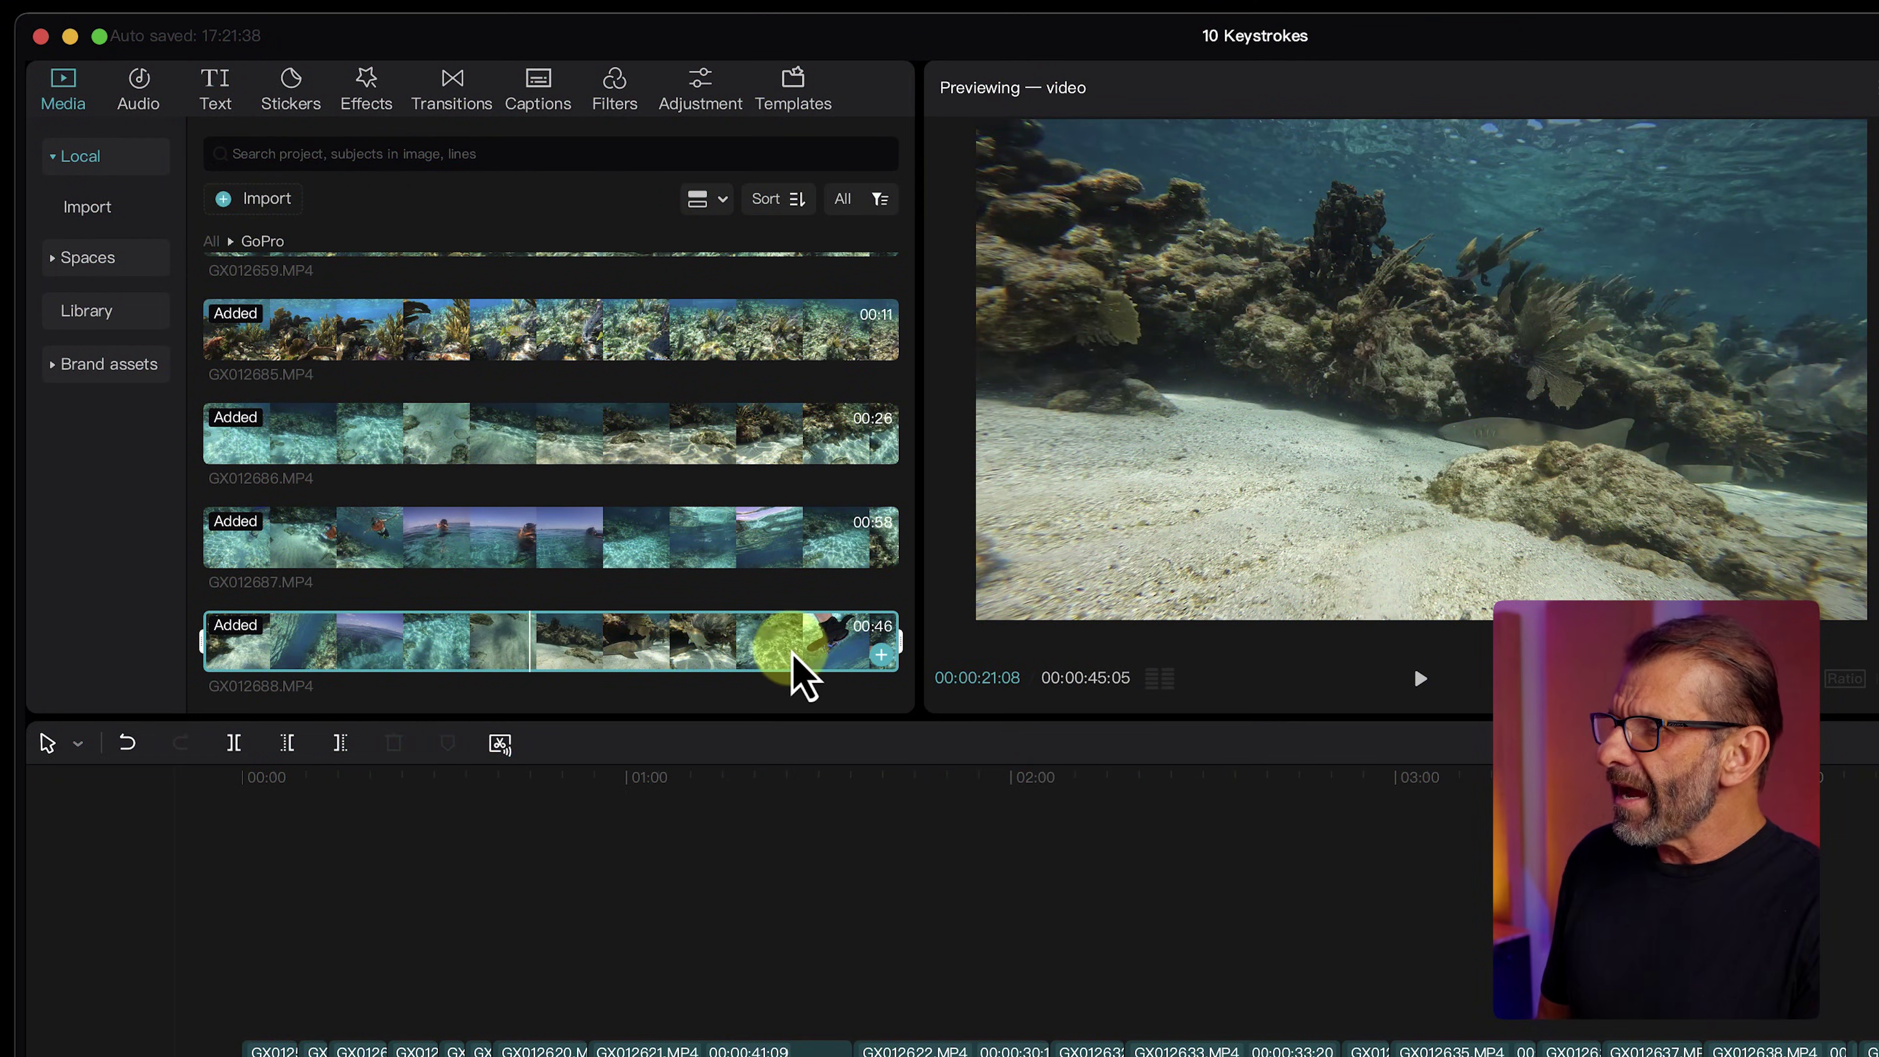
Mark GX012688 from about 21 seconds to 28:05 on the nurse shark shot and add it to the timeline.
key("i")
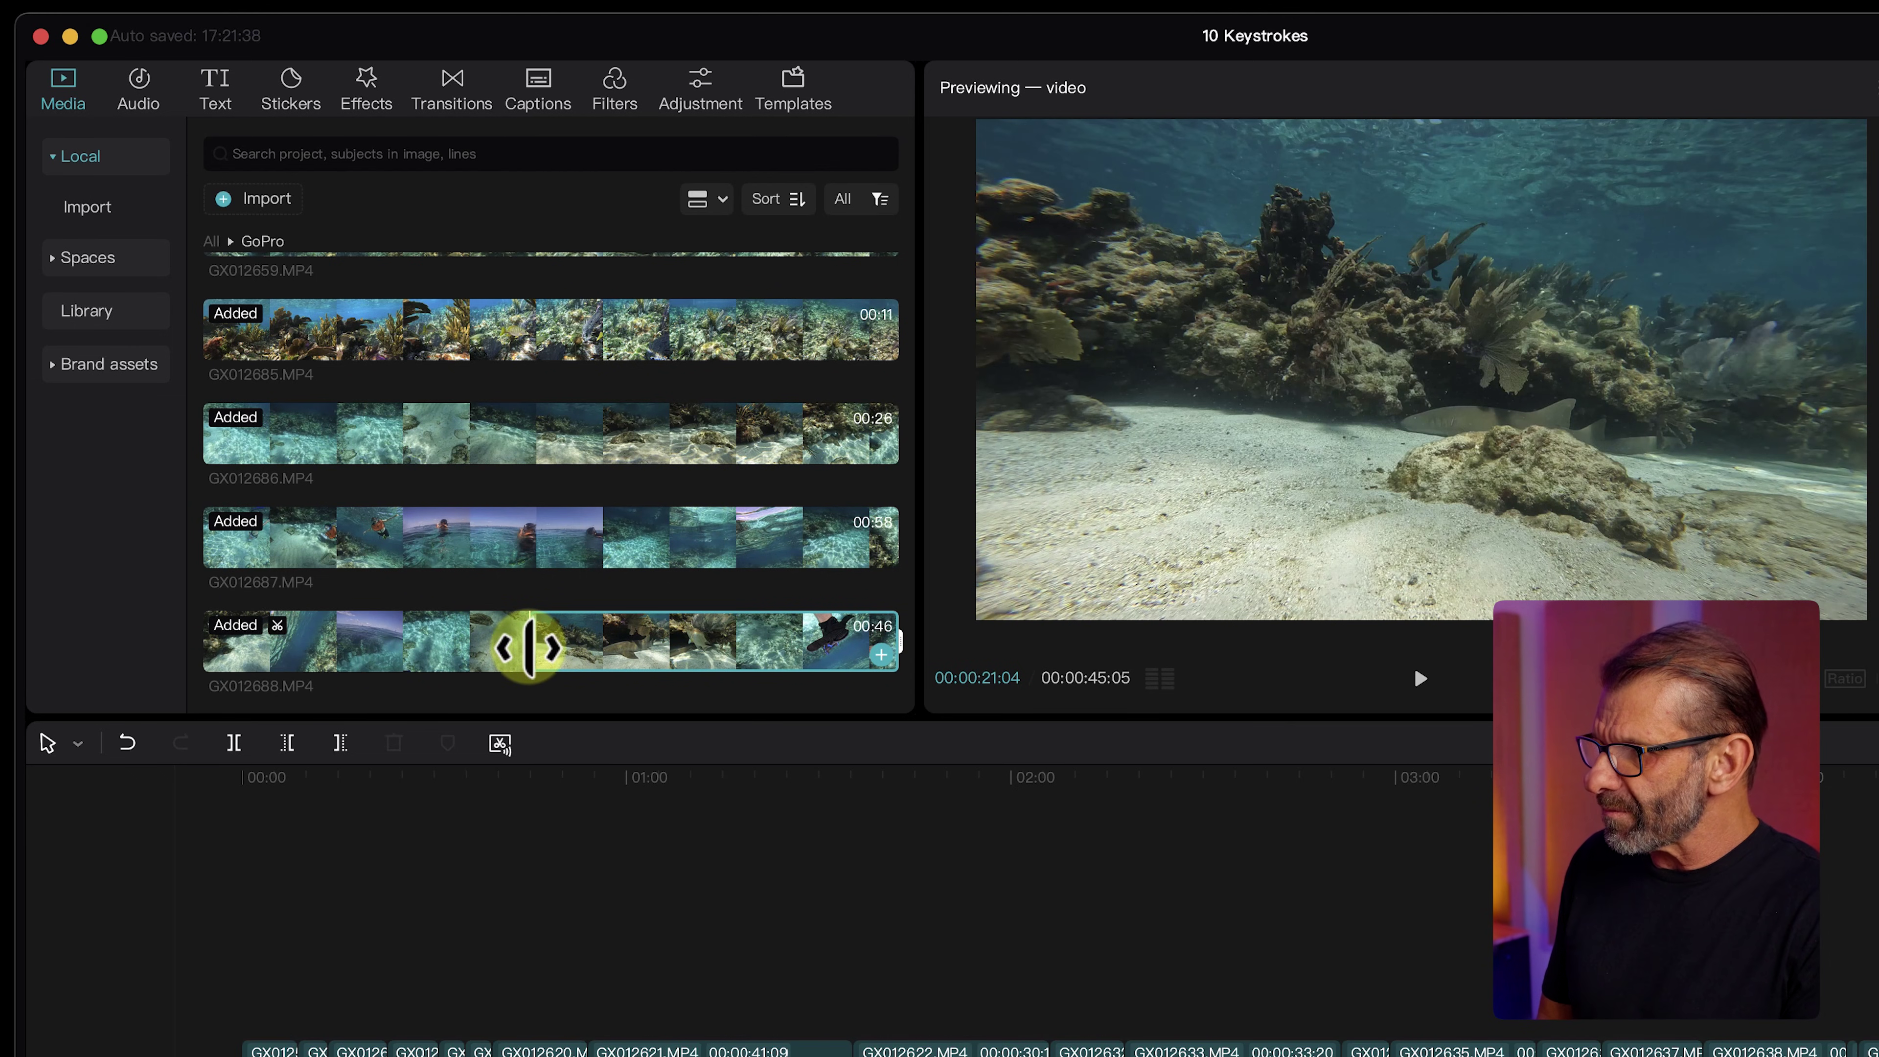
key("l")
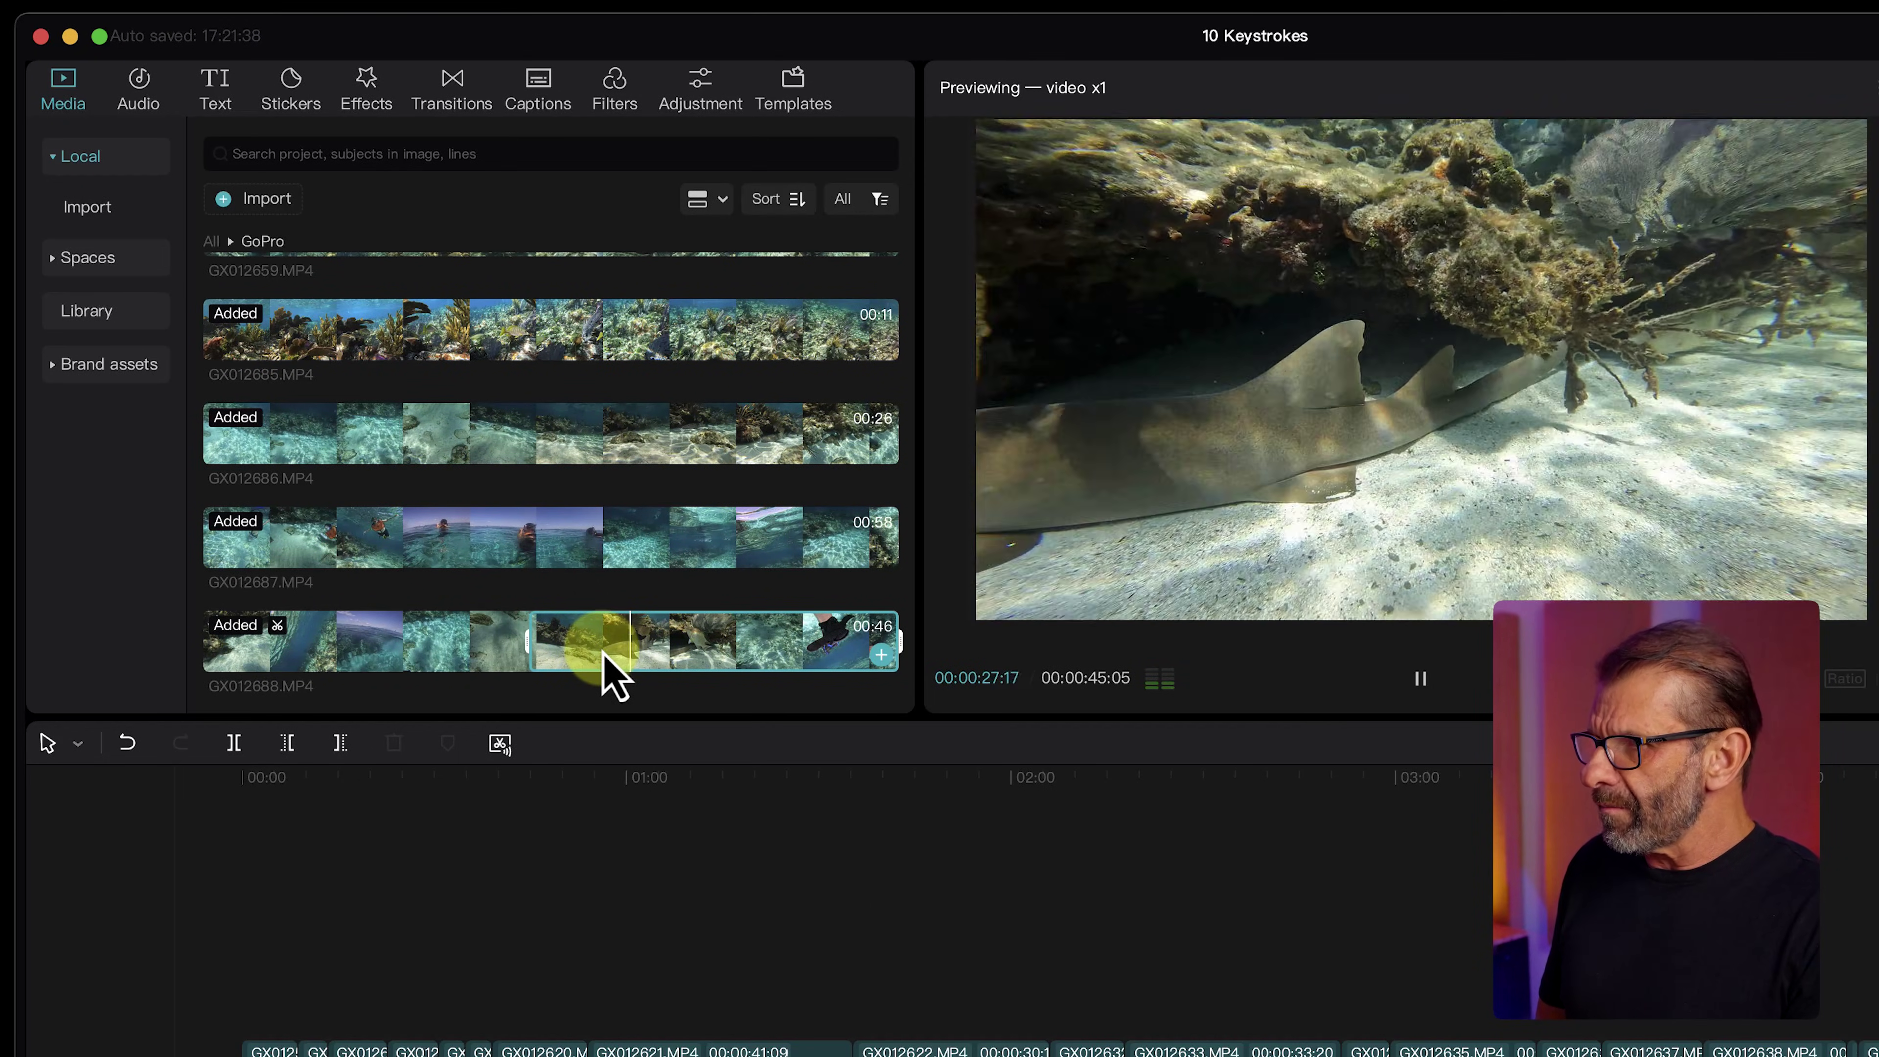
key("k")
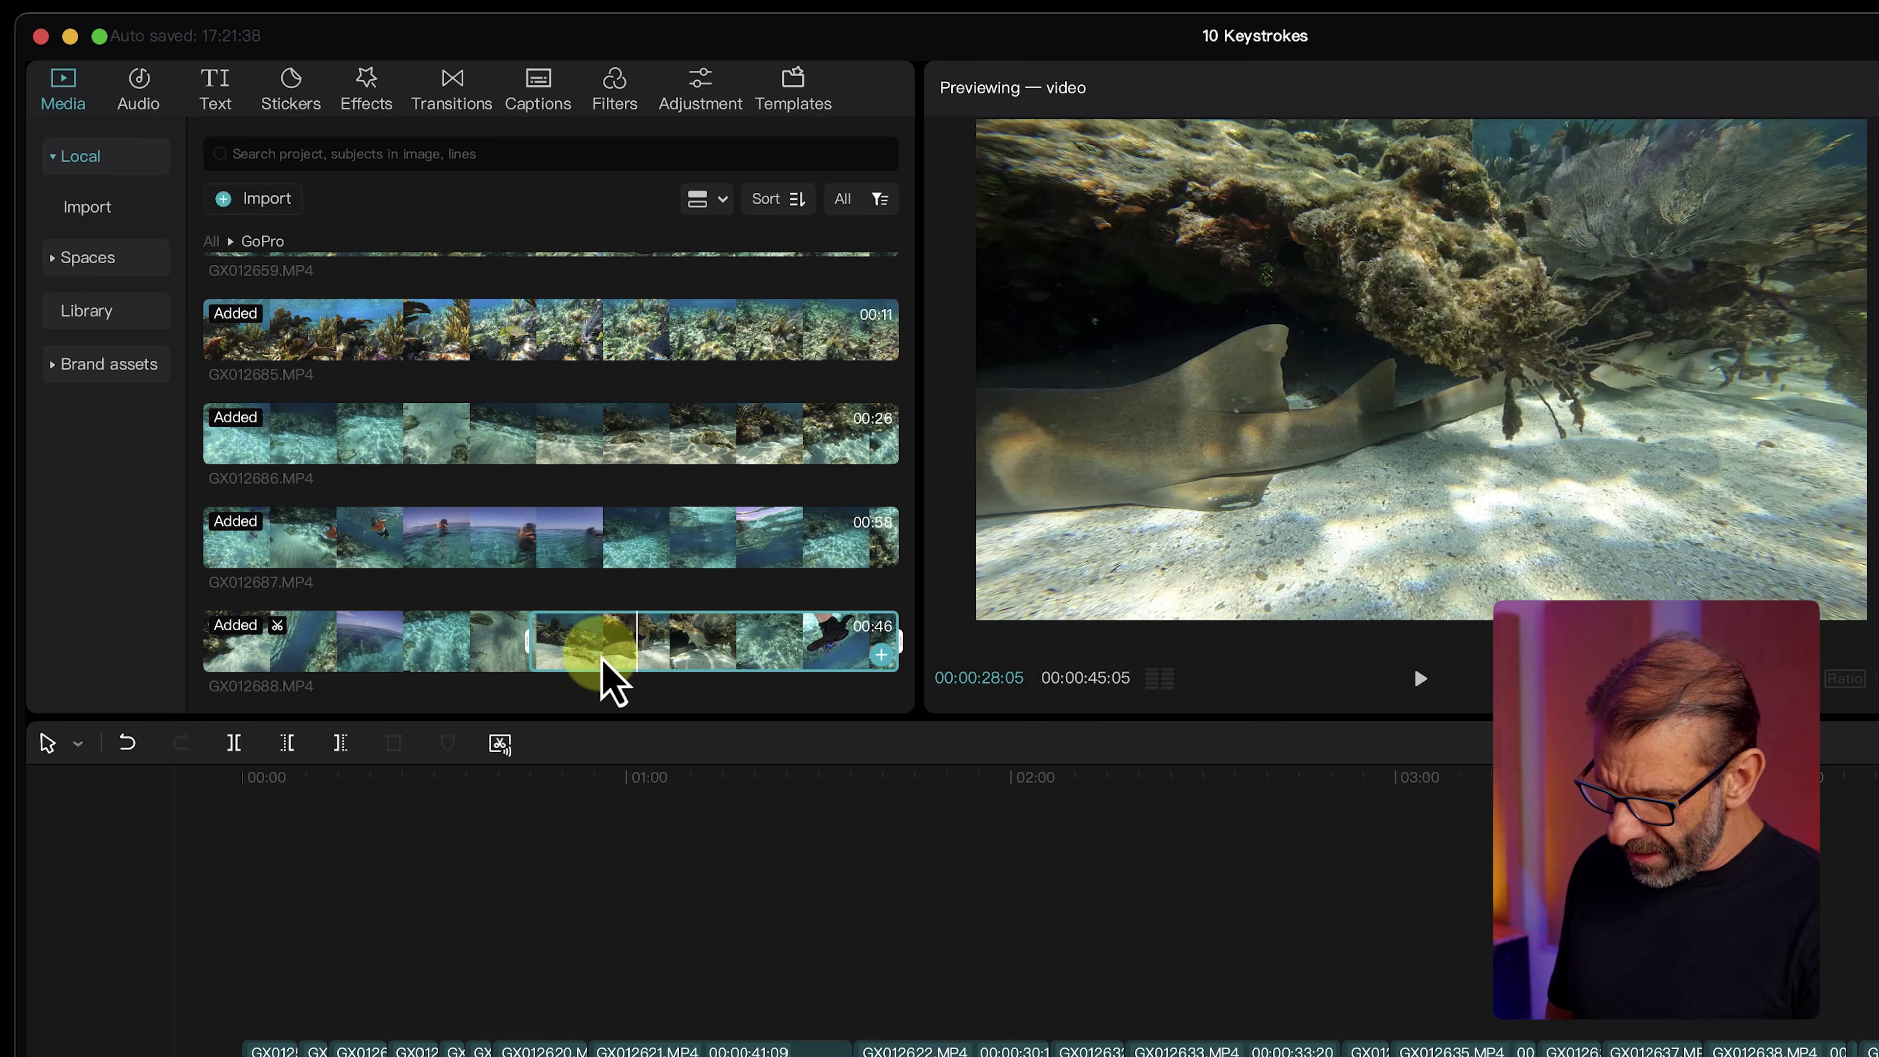
key("k")
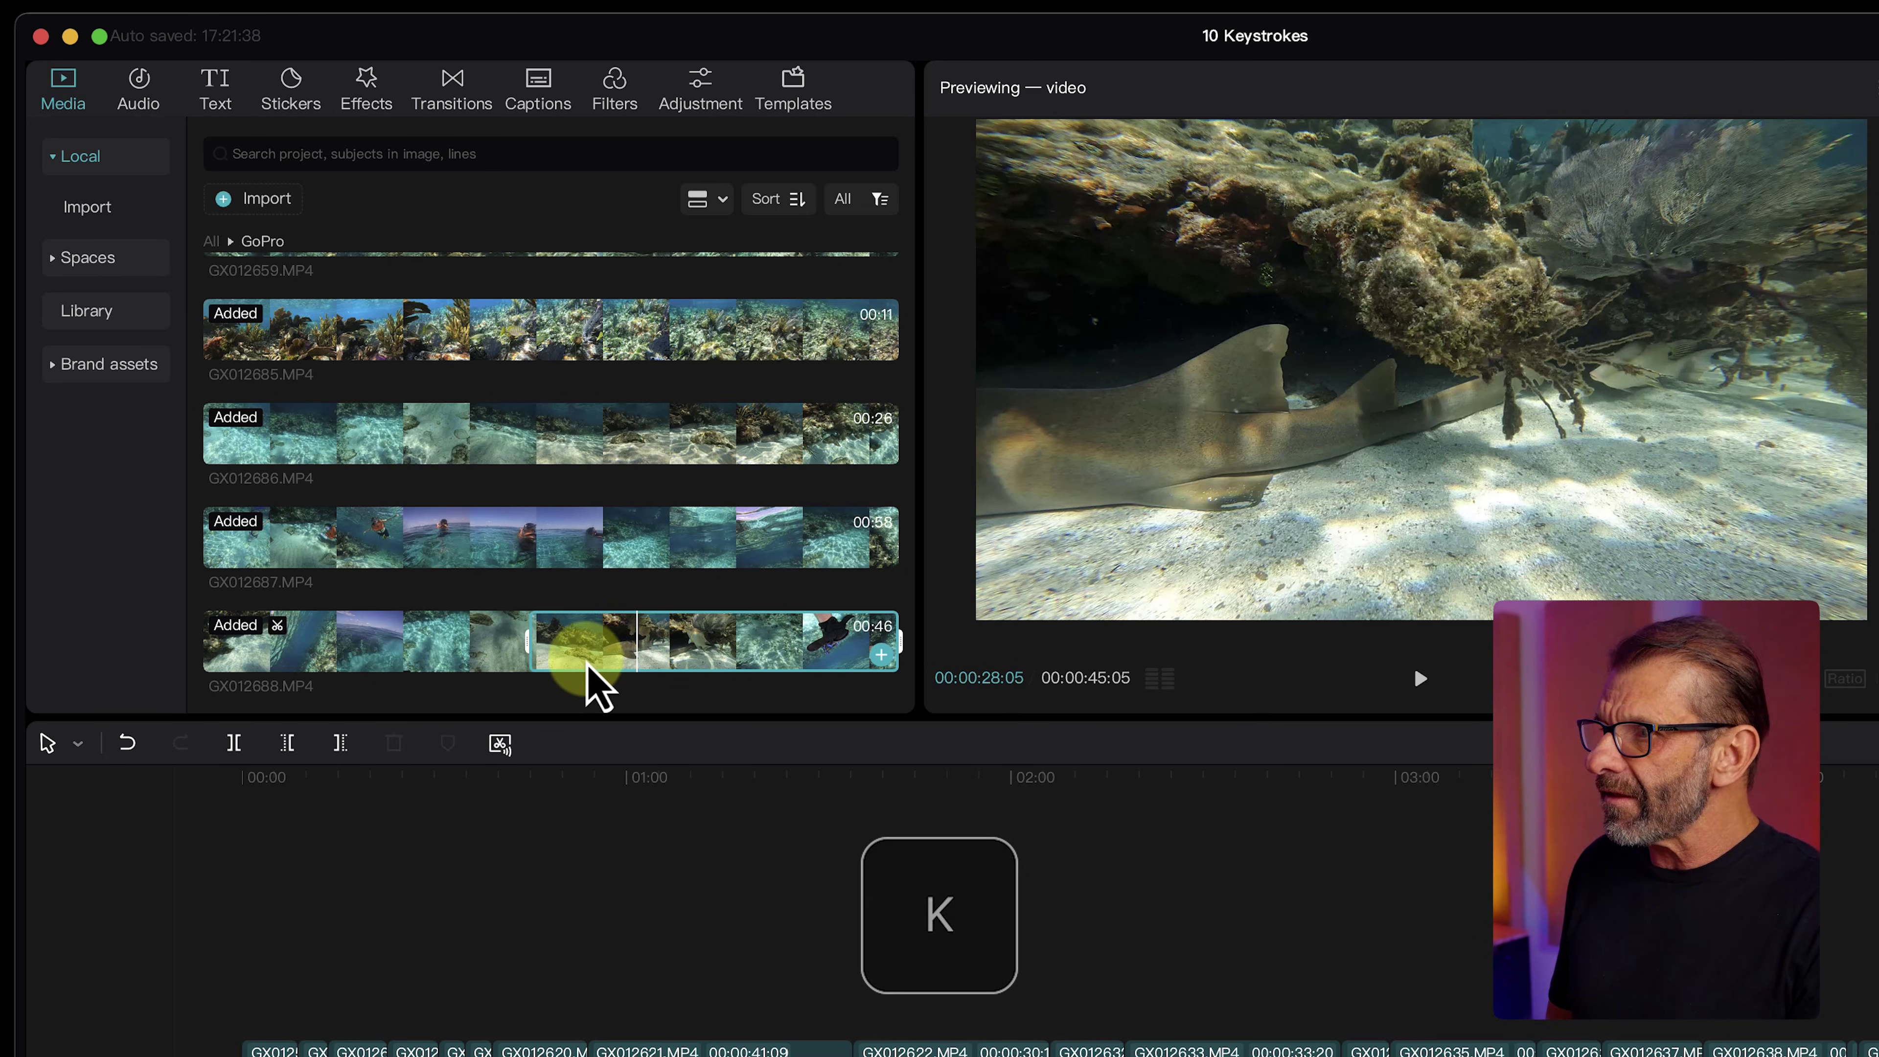
key("o")
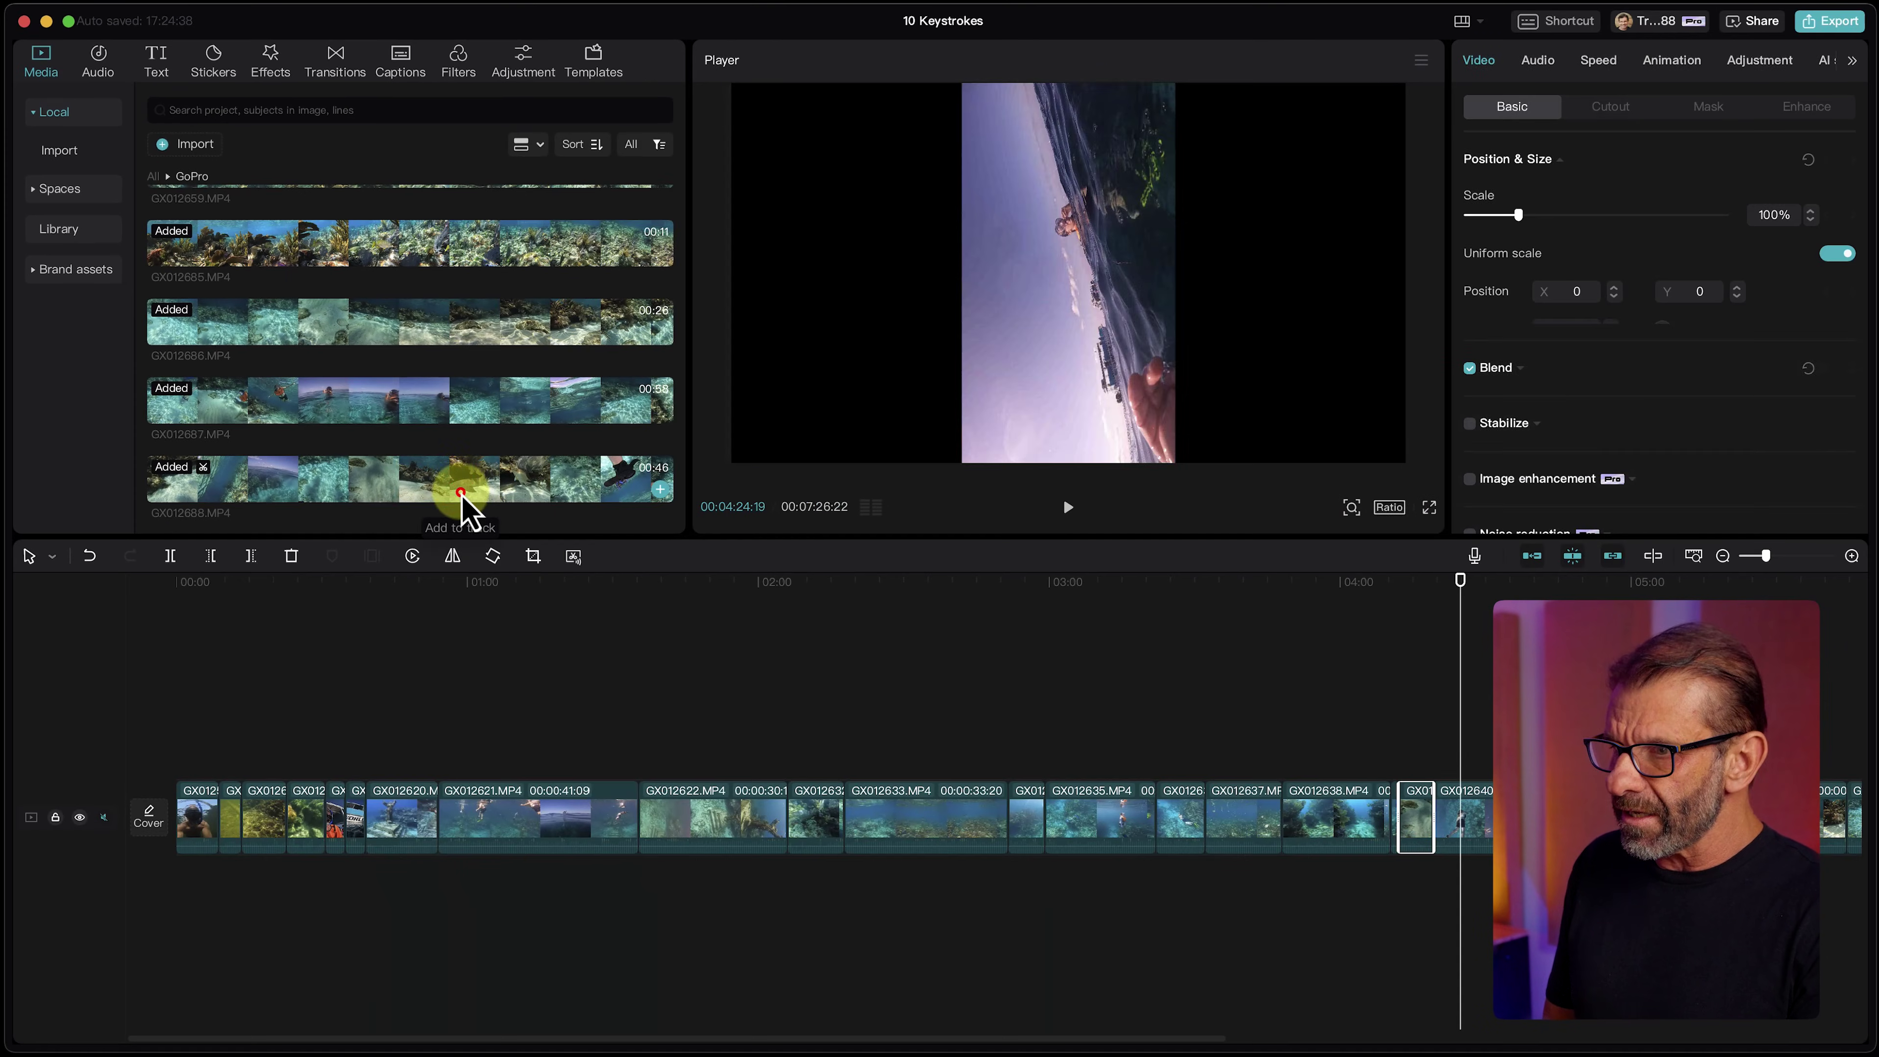
left_click(460, 491)
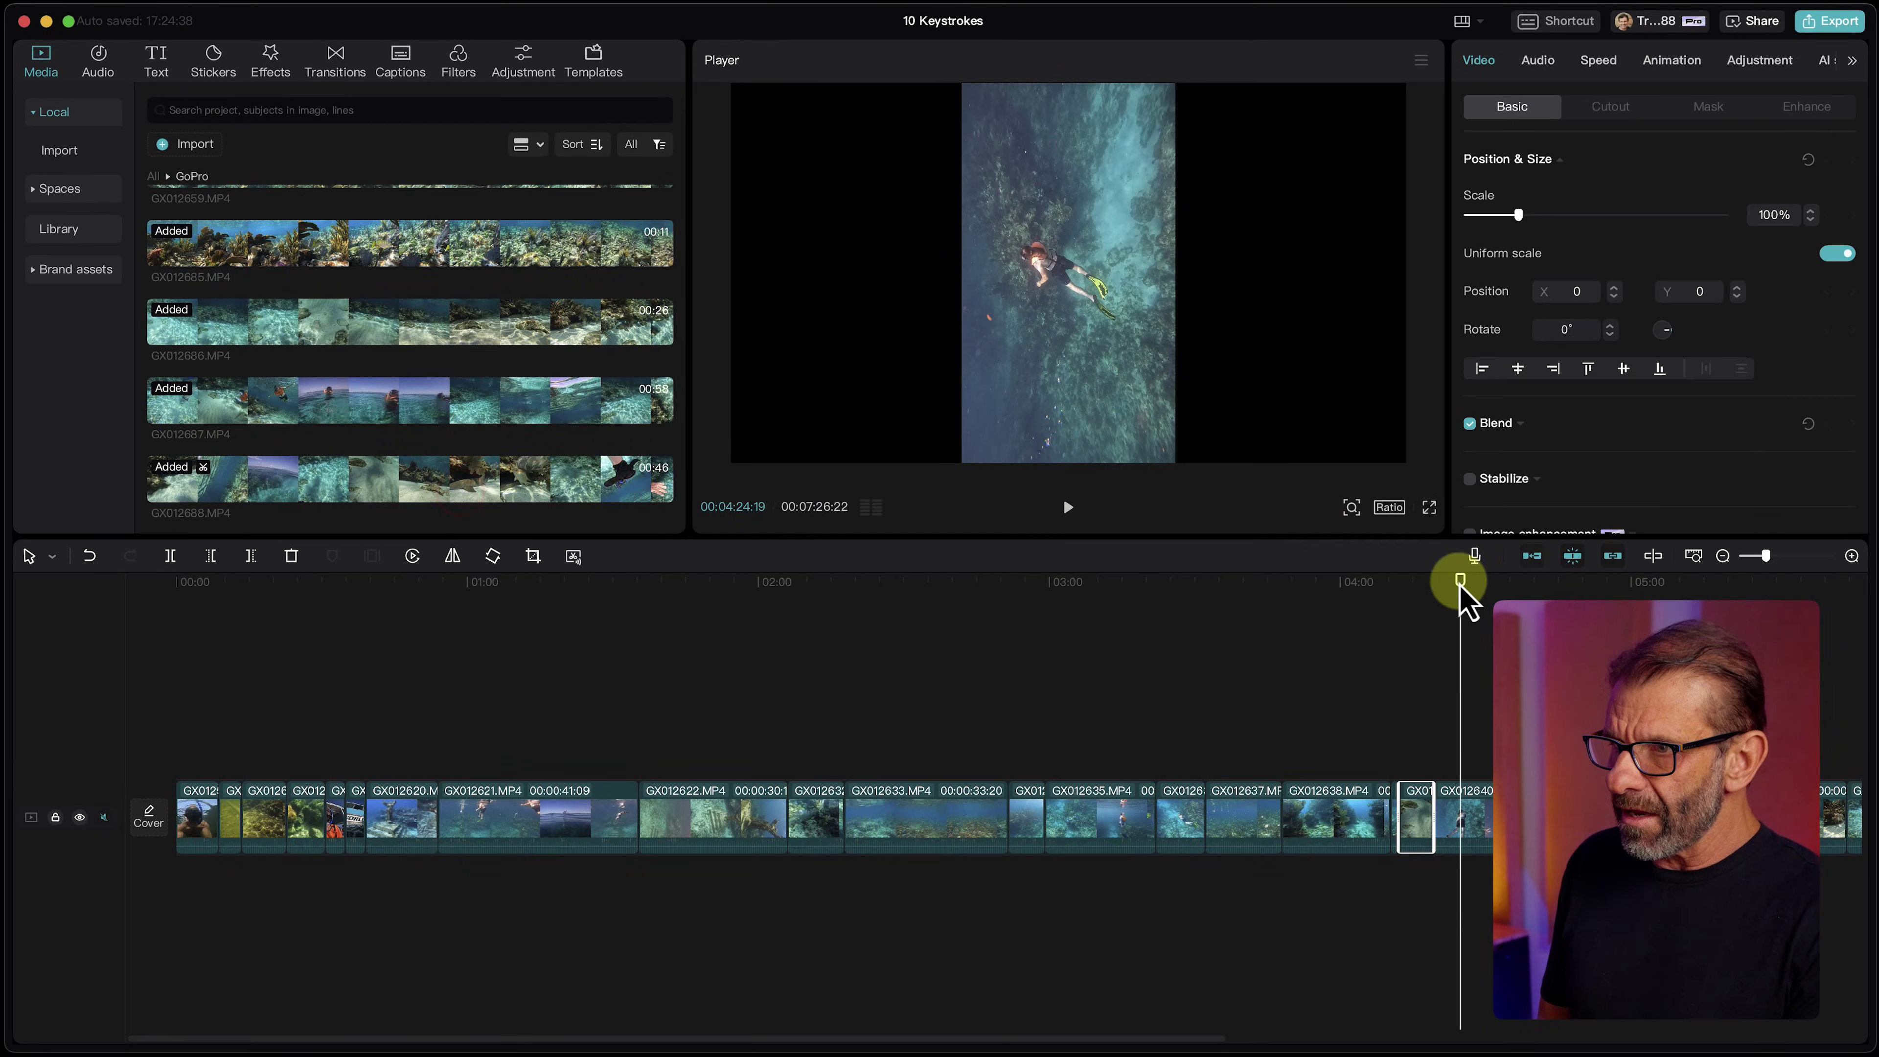
Scrub back to the shark clip and briefly play the timeline at double speed.
left_click_drag(1460, 586, 1238, 604)
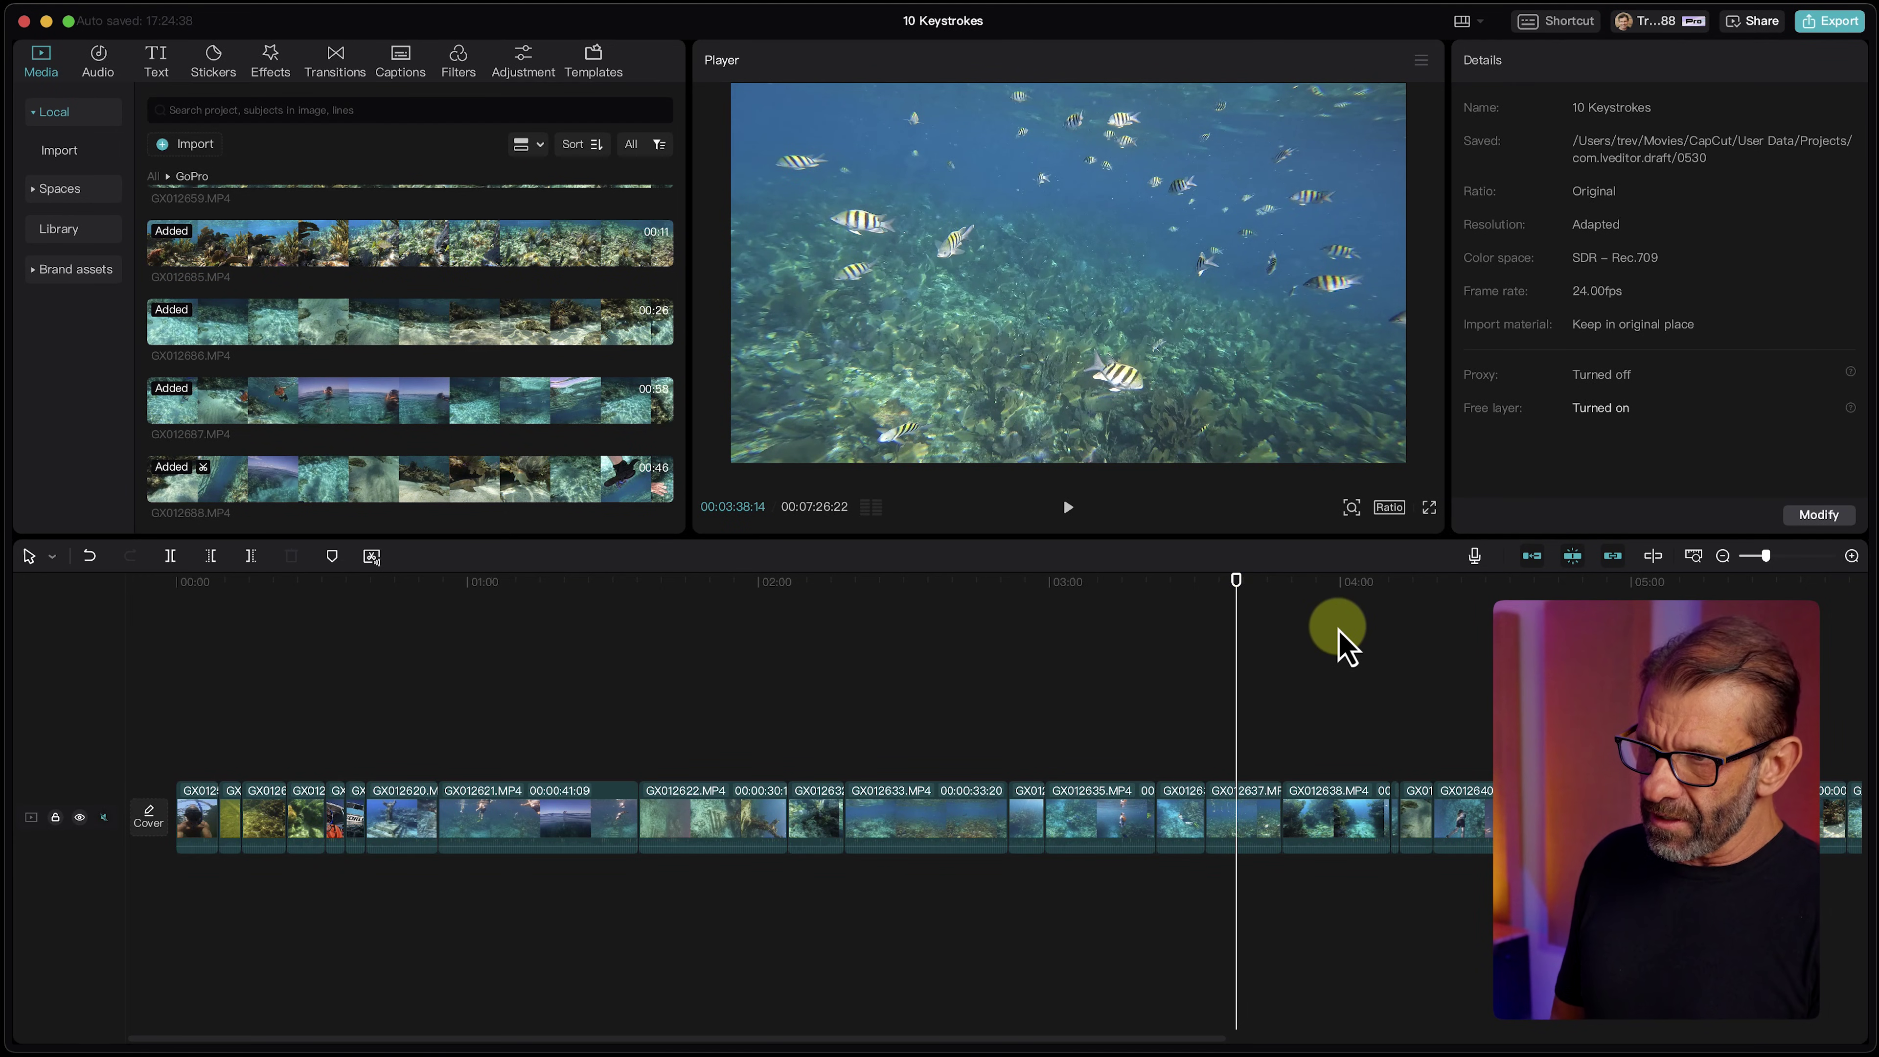
key("l")
key("l")
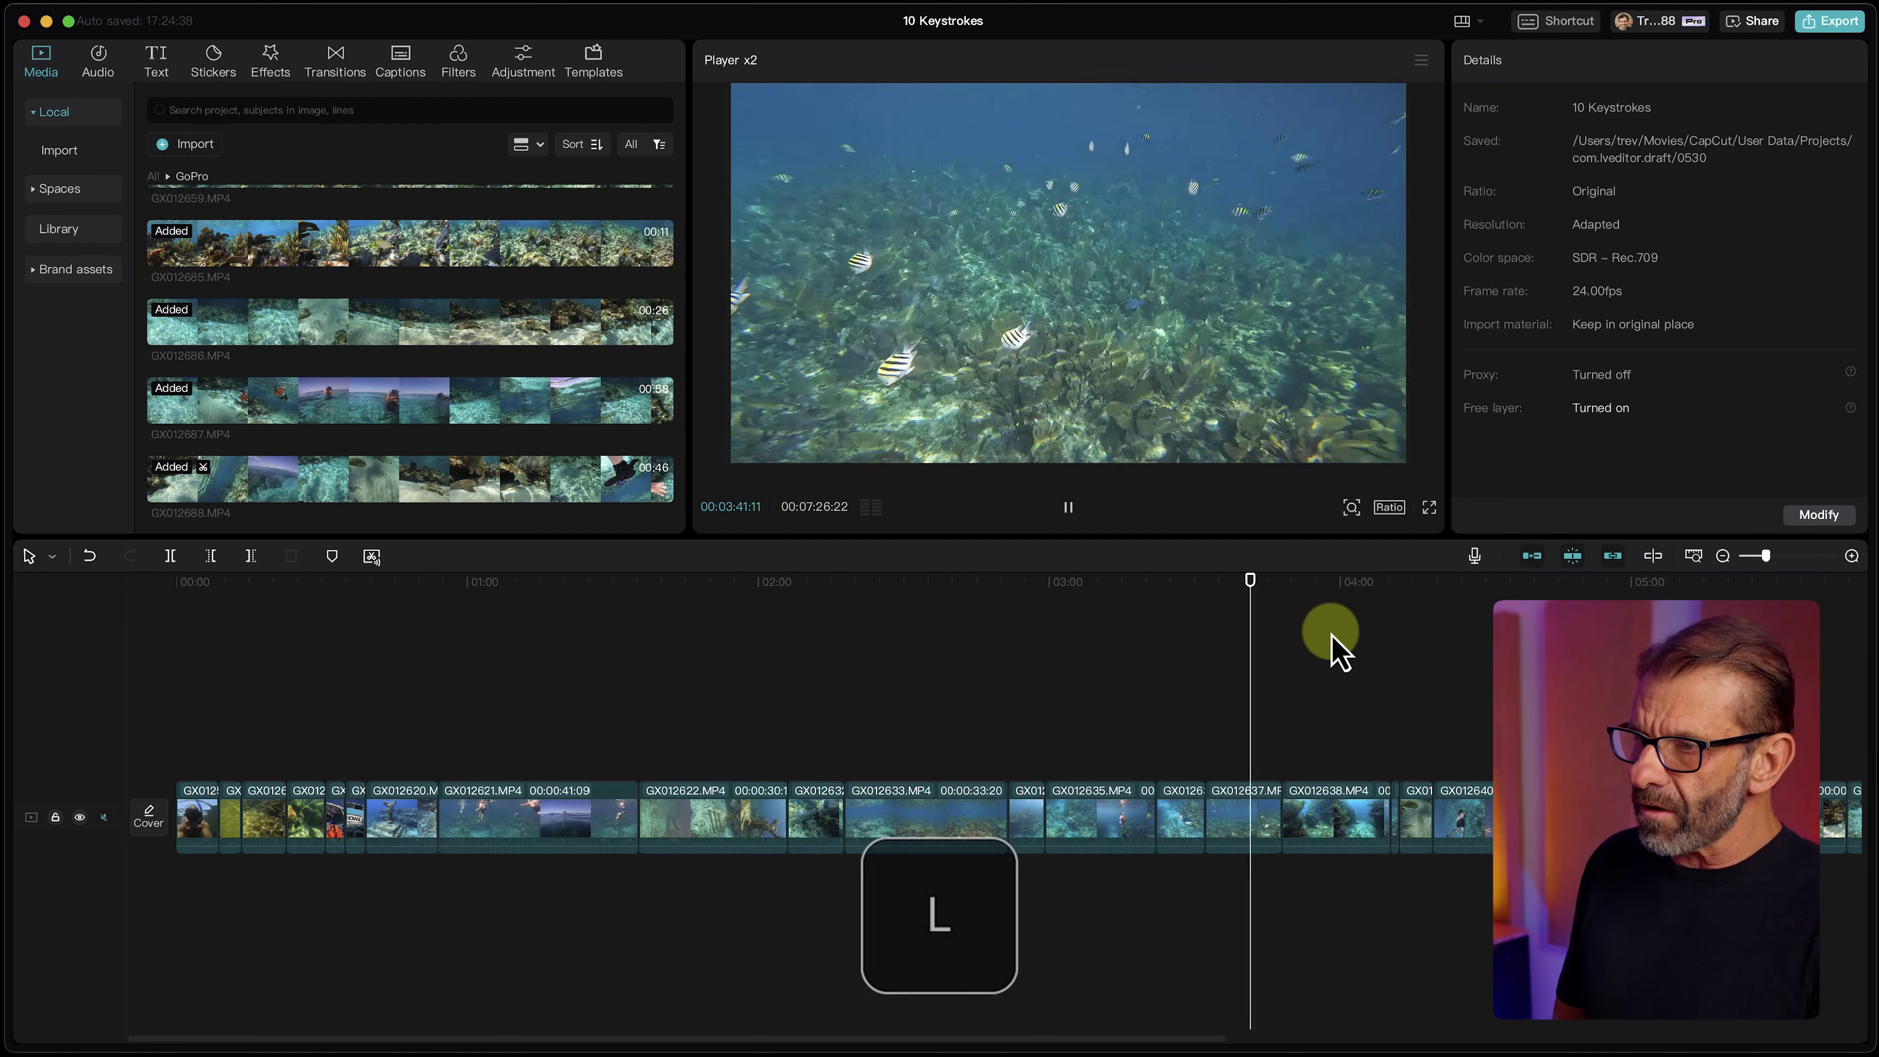
key("k")
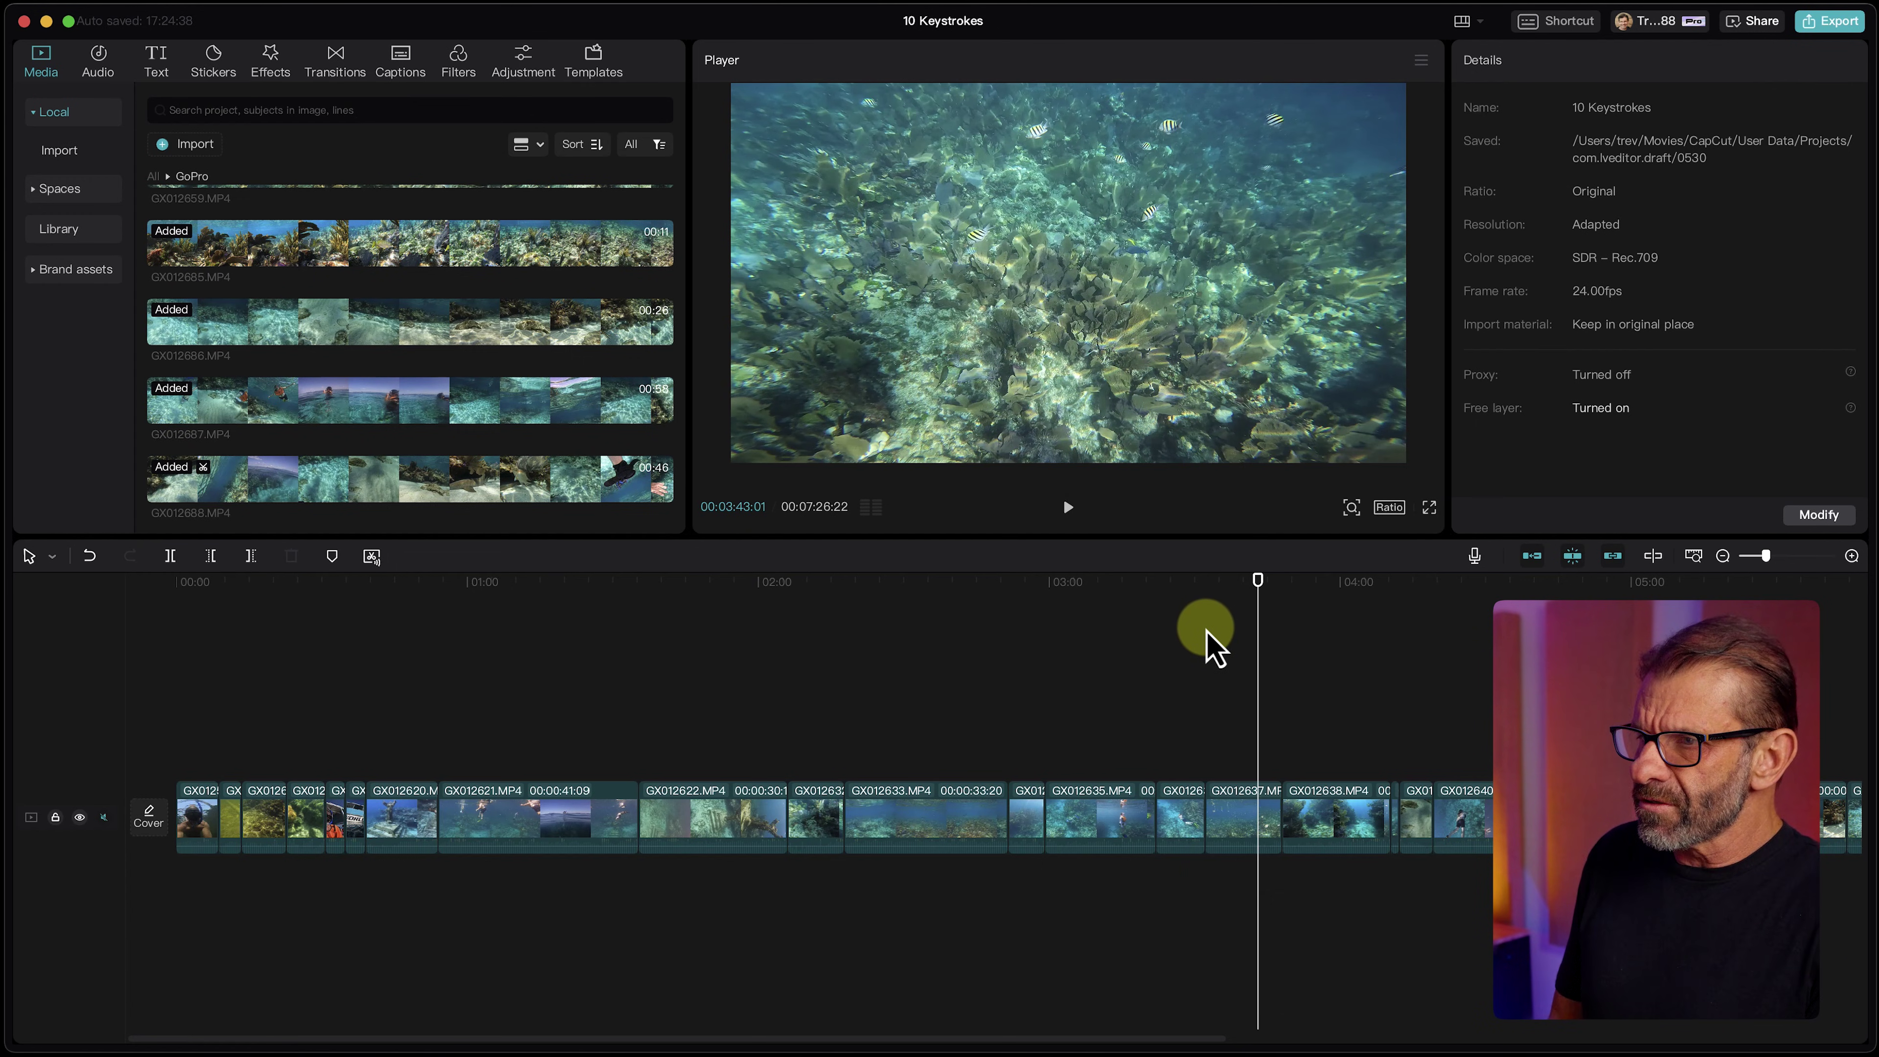
Set a timeline in point at 03:43:01 and an out point at 04:18:00.
key("i")
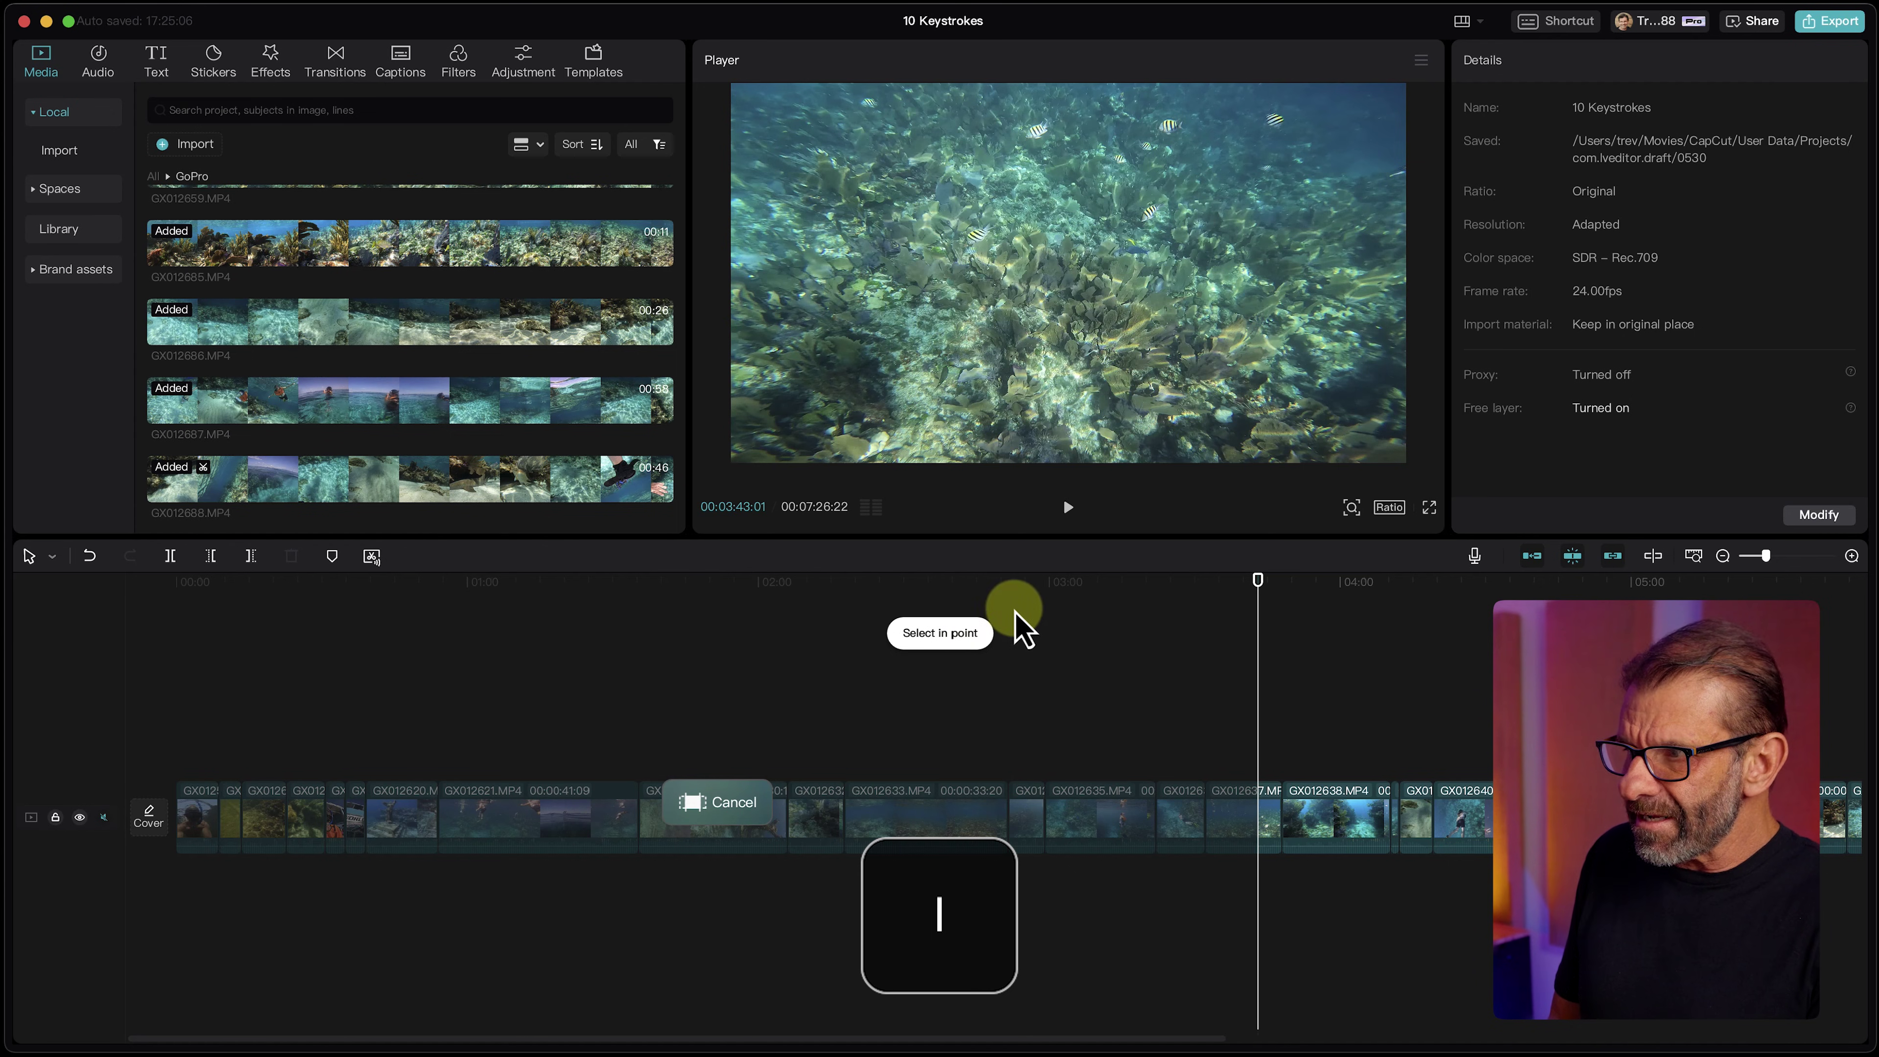
key("l")
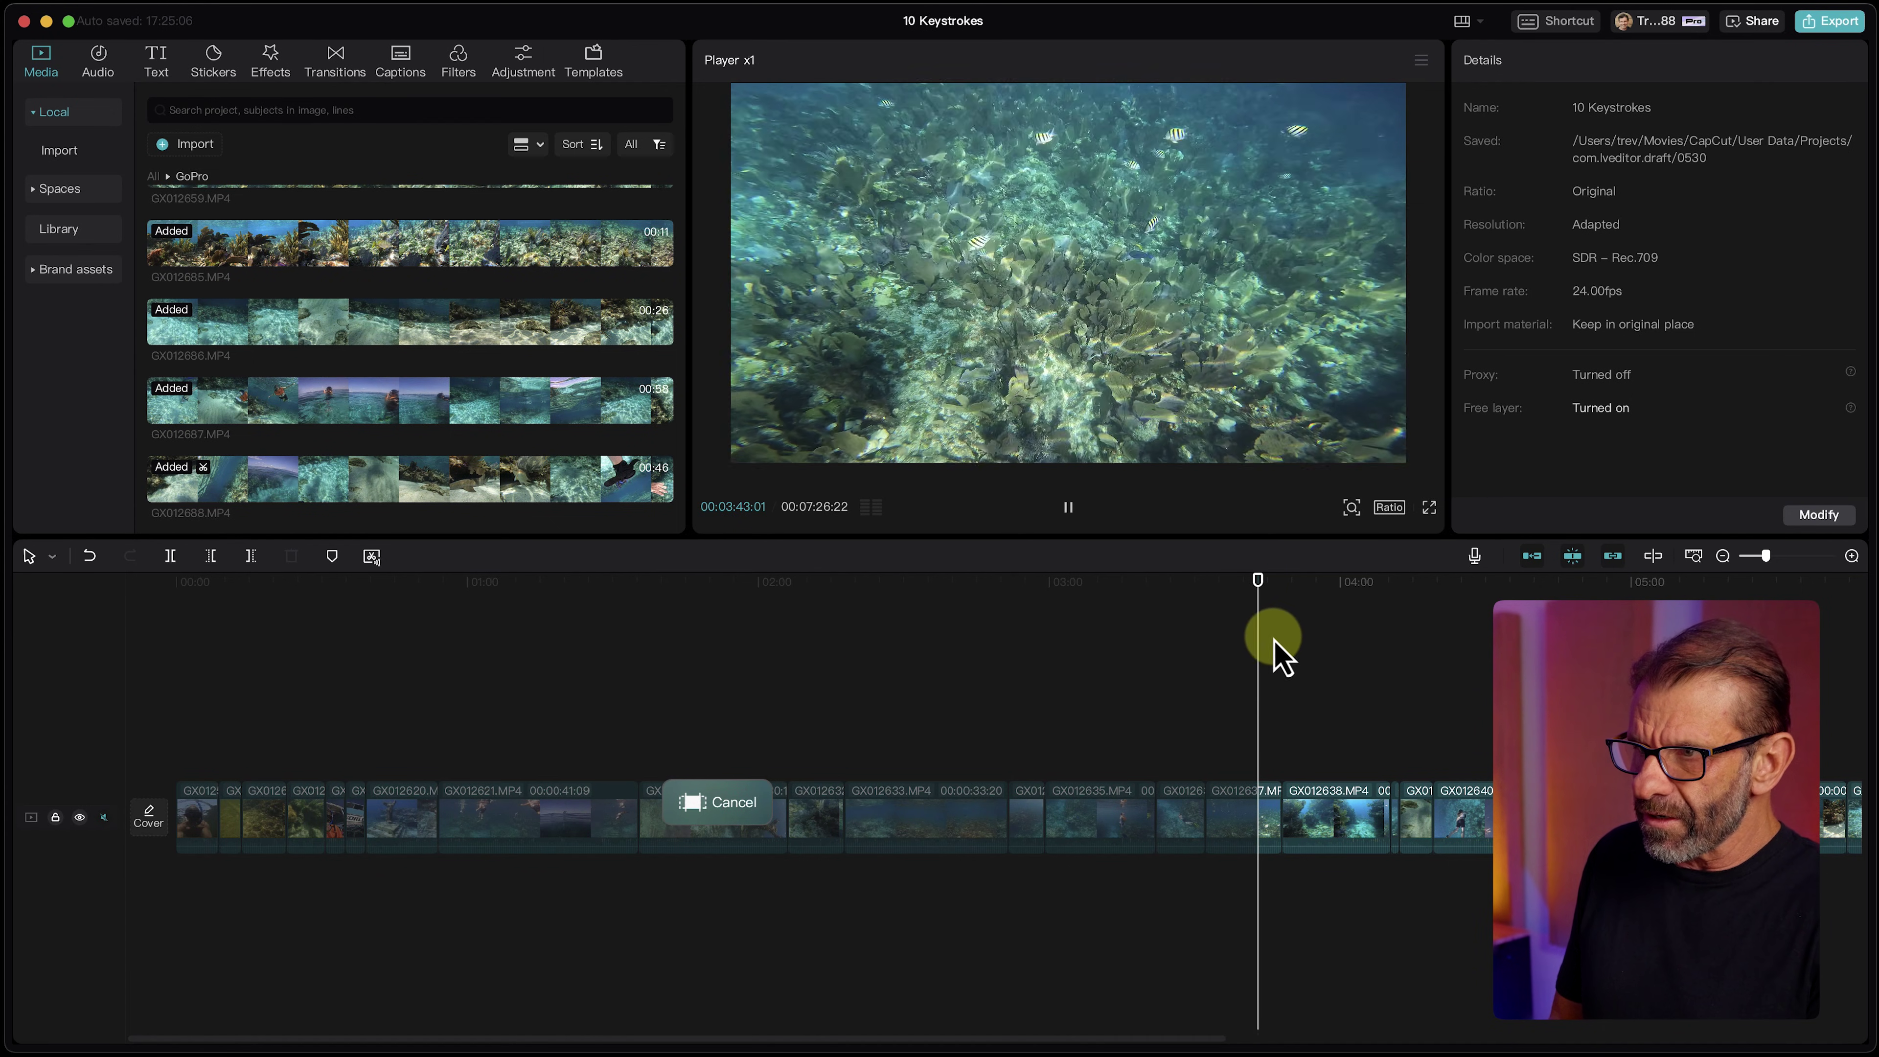
key("k")
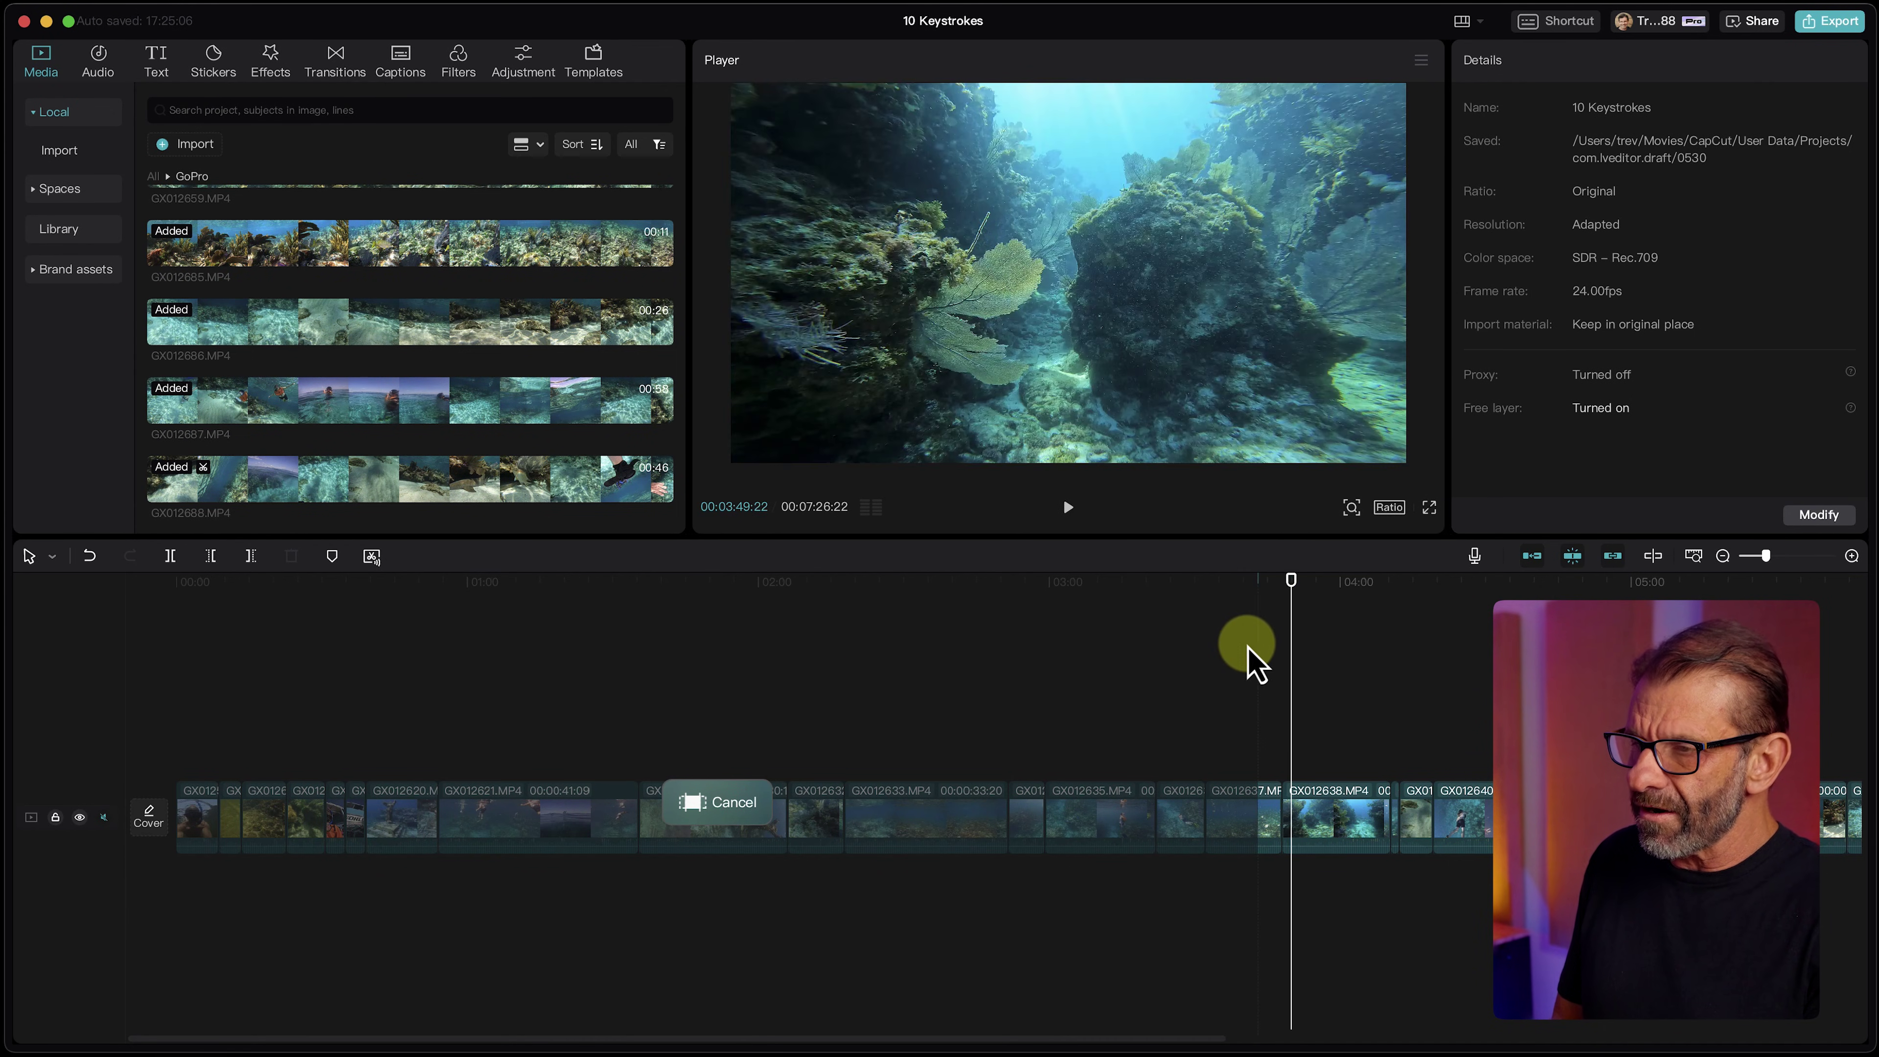
key("l")
key("l")
key("l")
key("l")
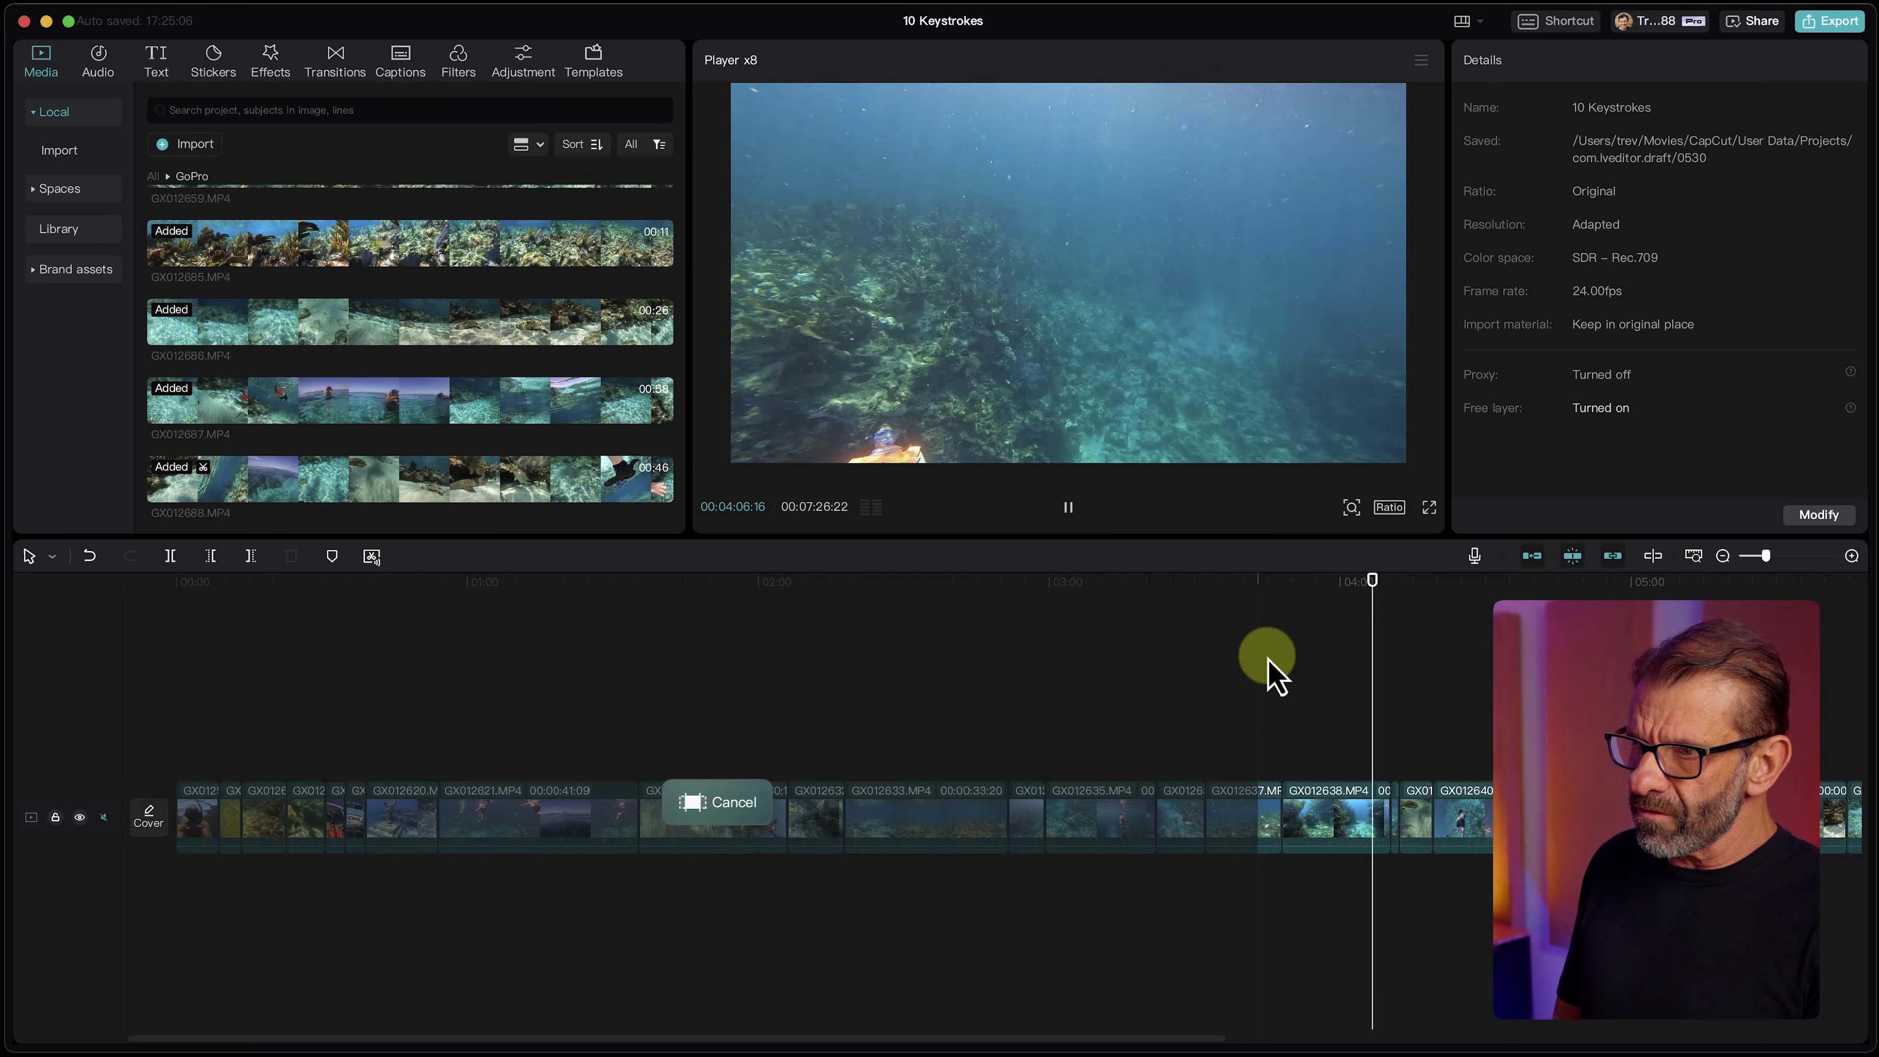
key("k")
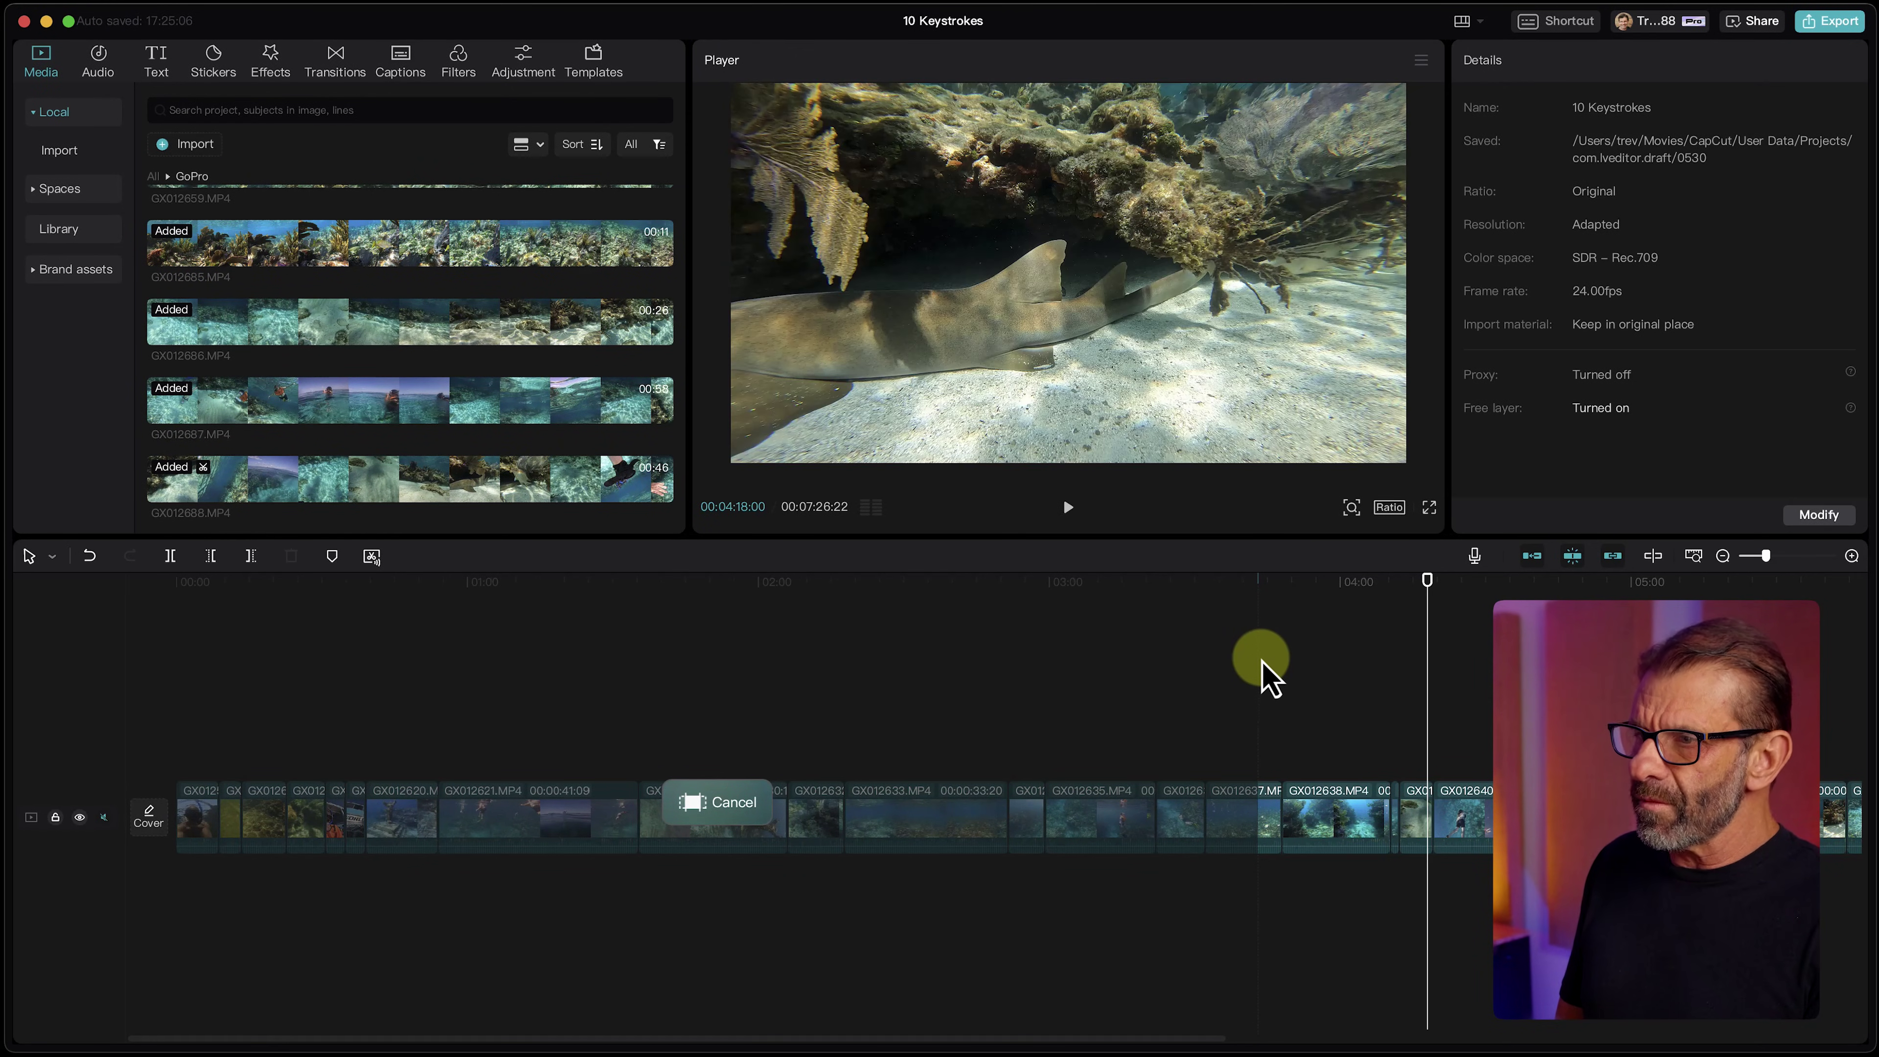
key("o")
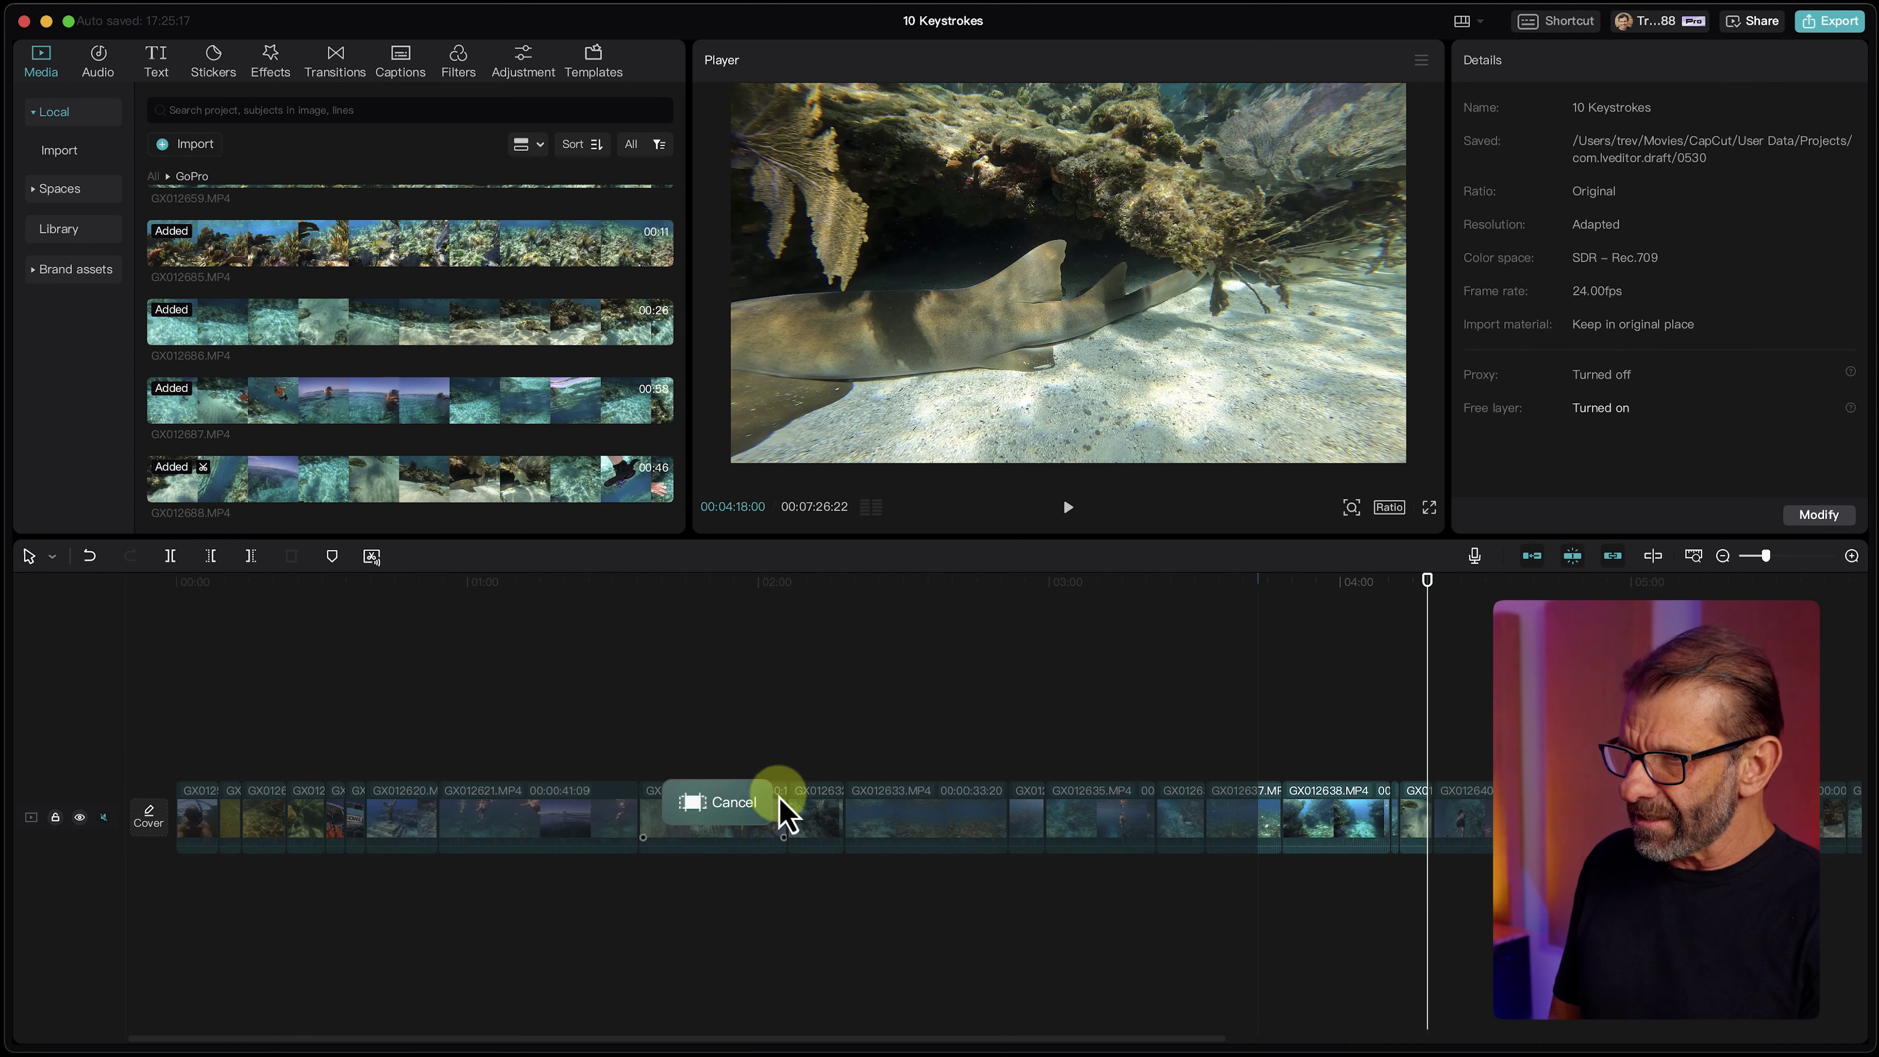
Place the playhead at 03:59:20 and zoom the timeline in around it with Cmd+=.
left_click(1339, 581)
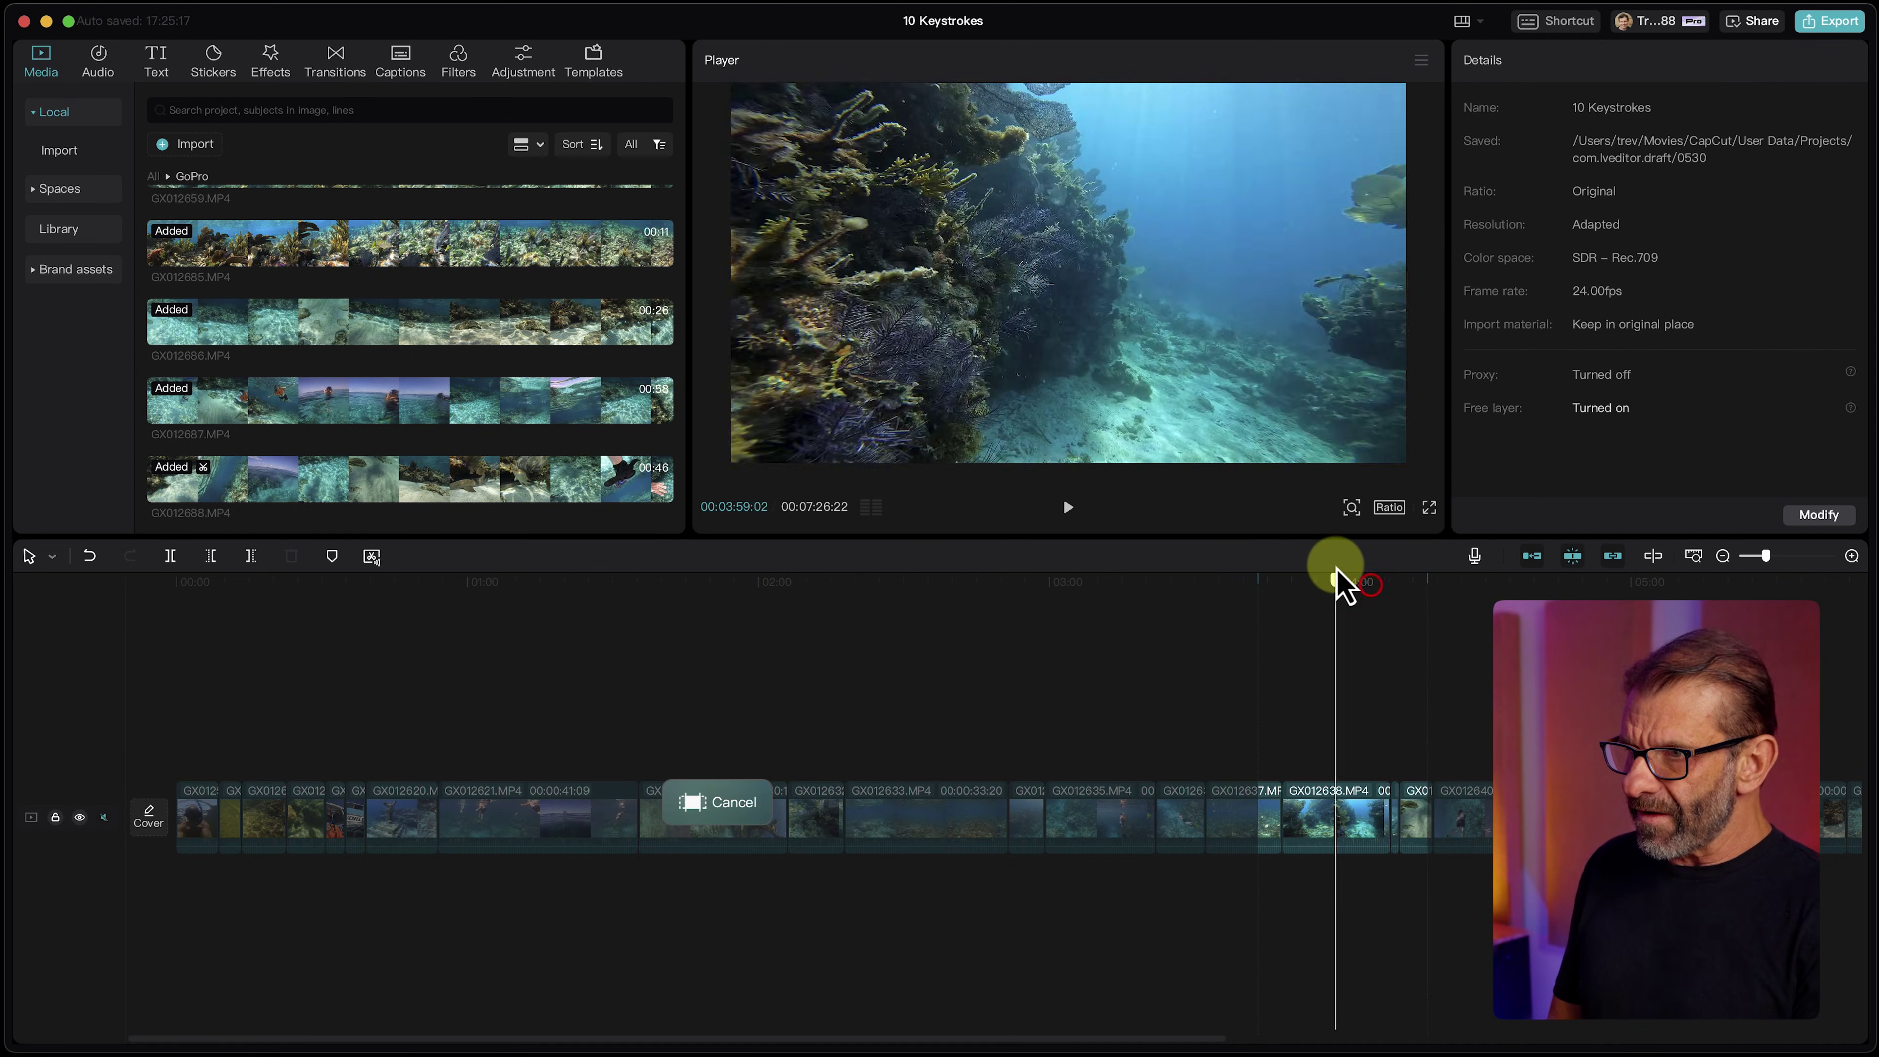
key("super+equal")
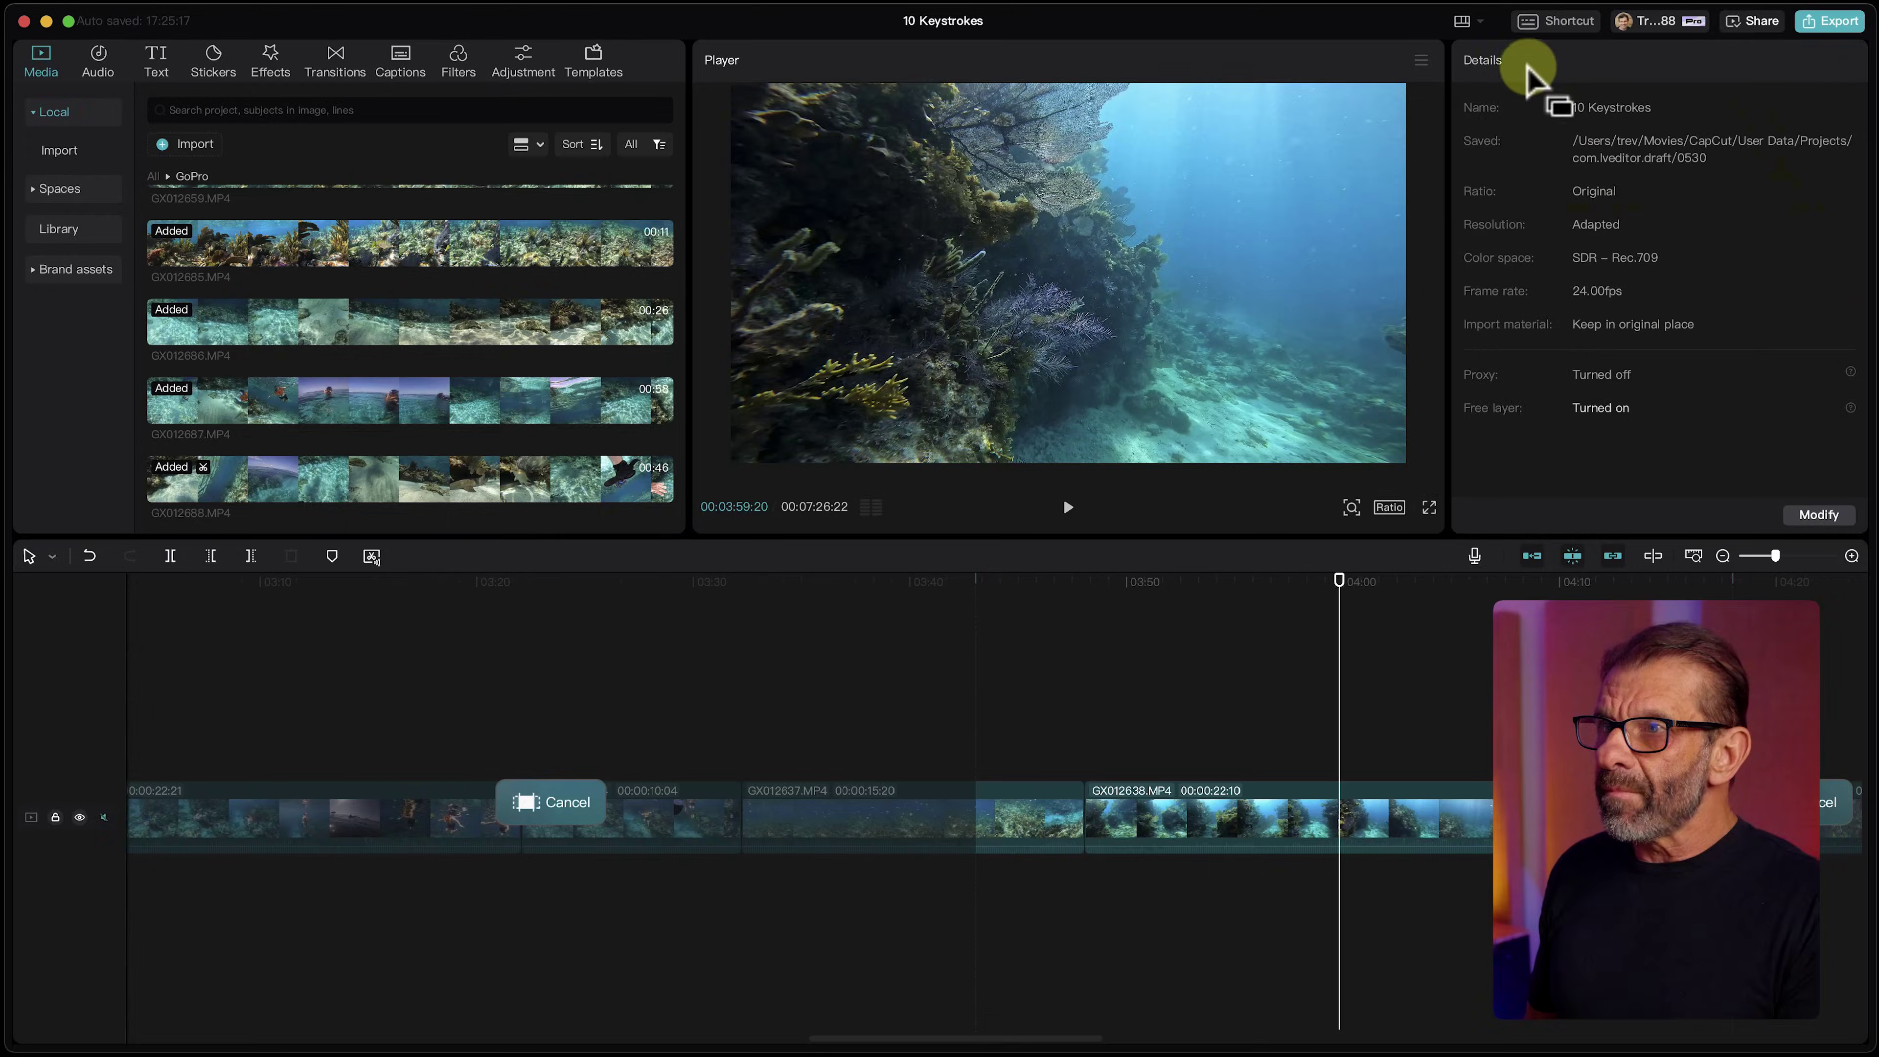
Open the shortcut list and browse the Player, Basic, Other and Timeline tabs.
left_click(1563, 28)
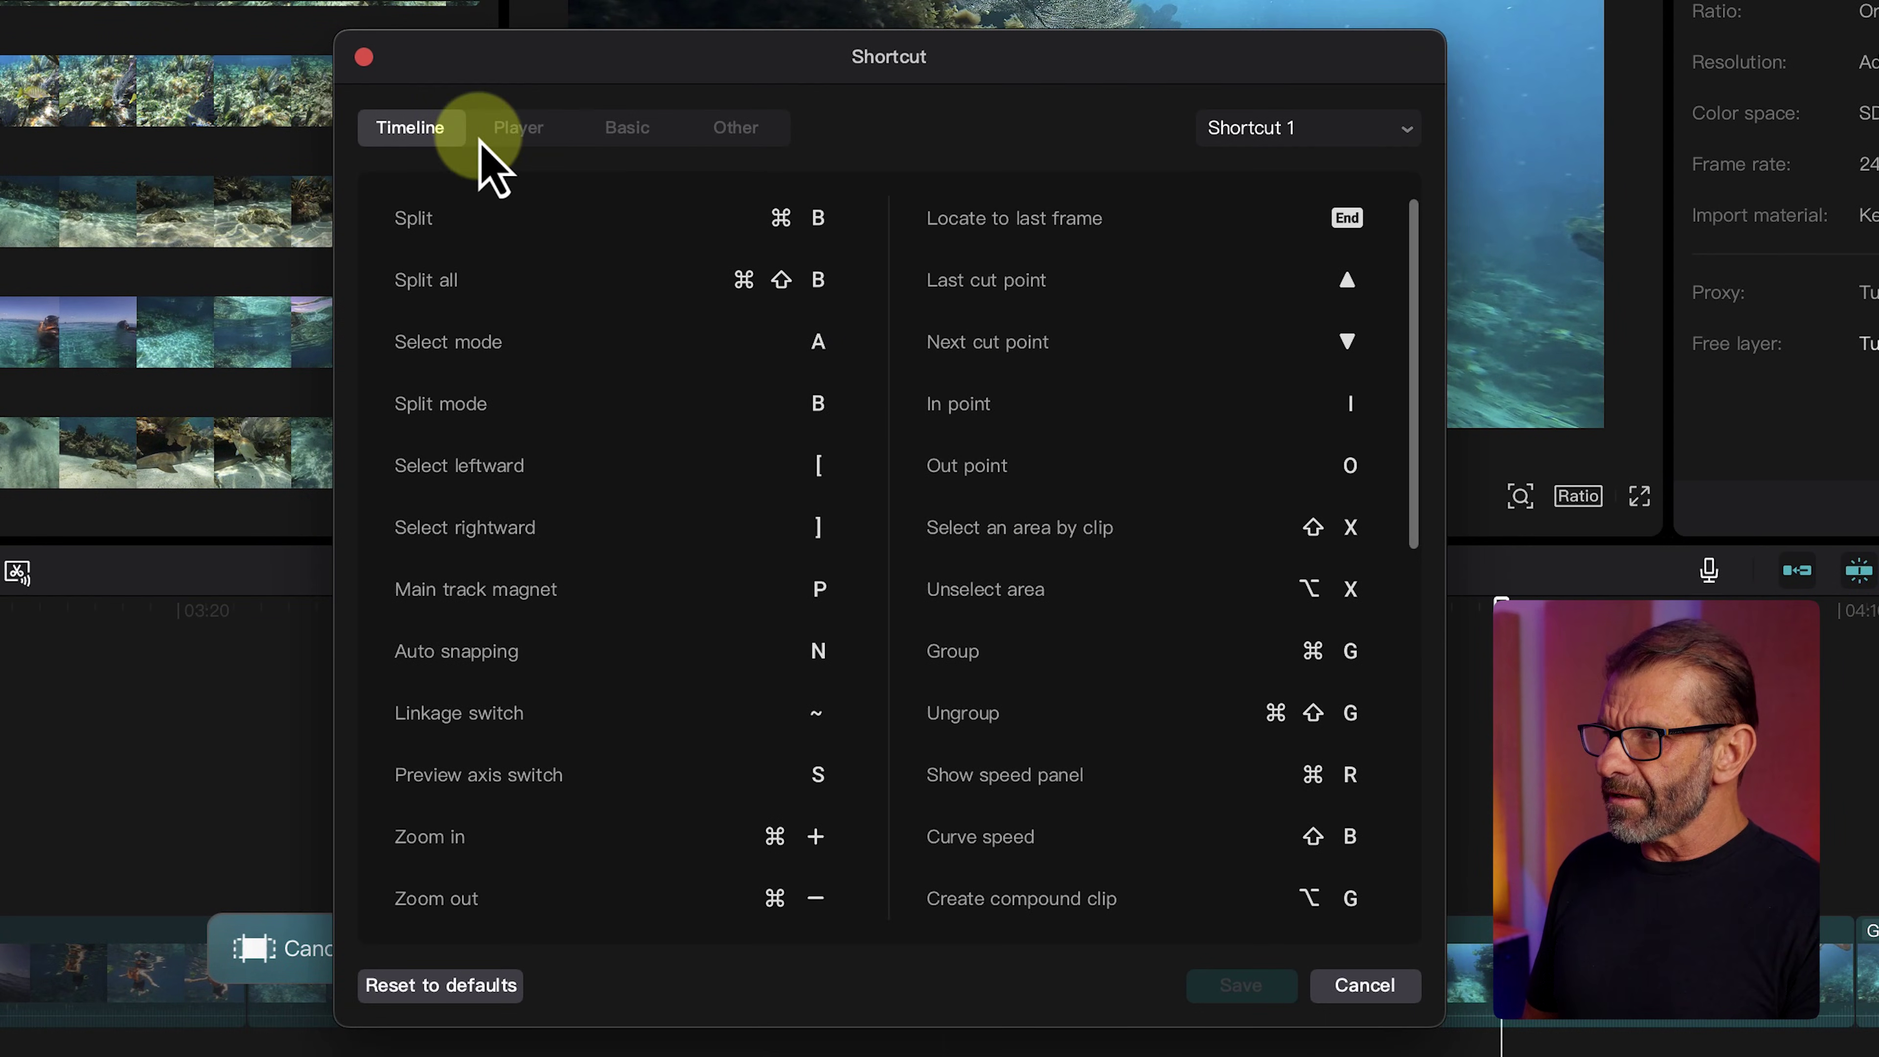
left_click(519, 130)
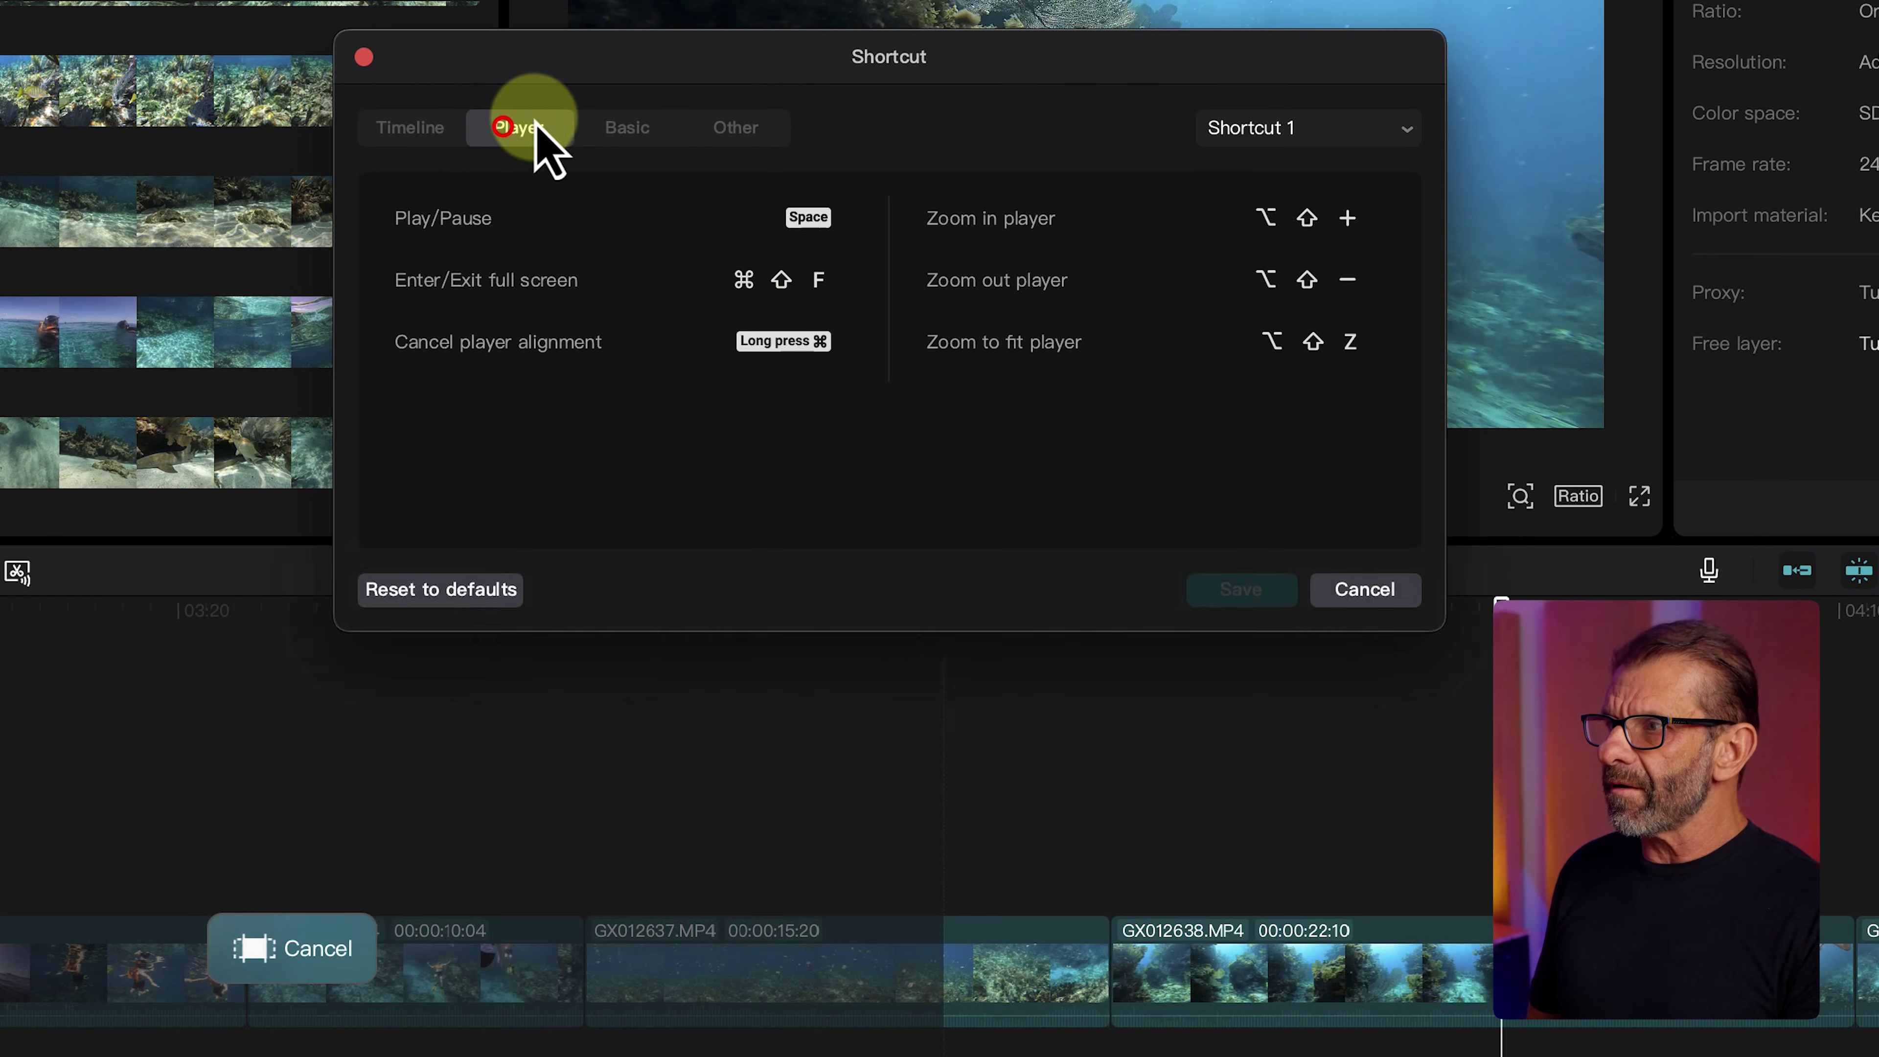
left_click(627, 129)
left_click(719, 127)
left_click(421, 149)
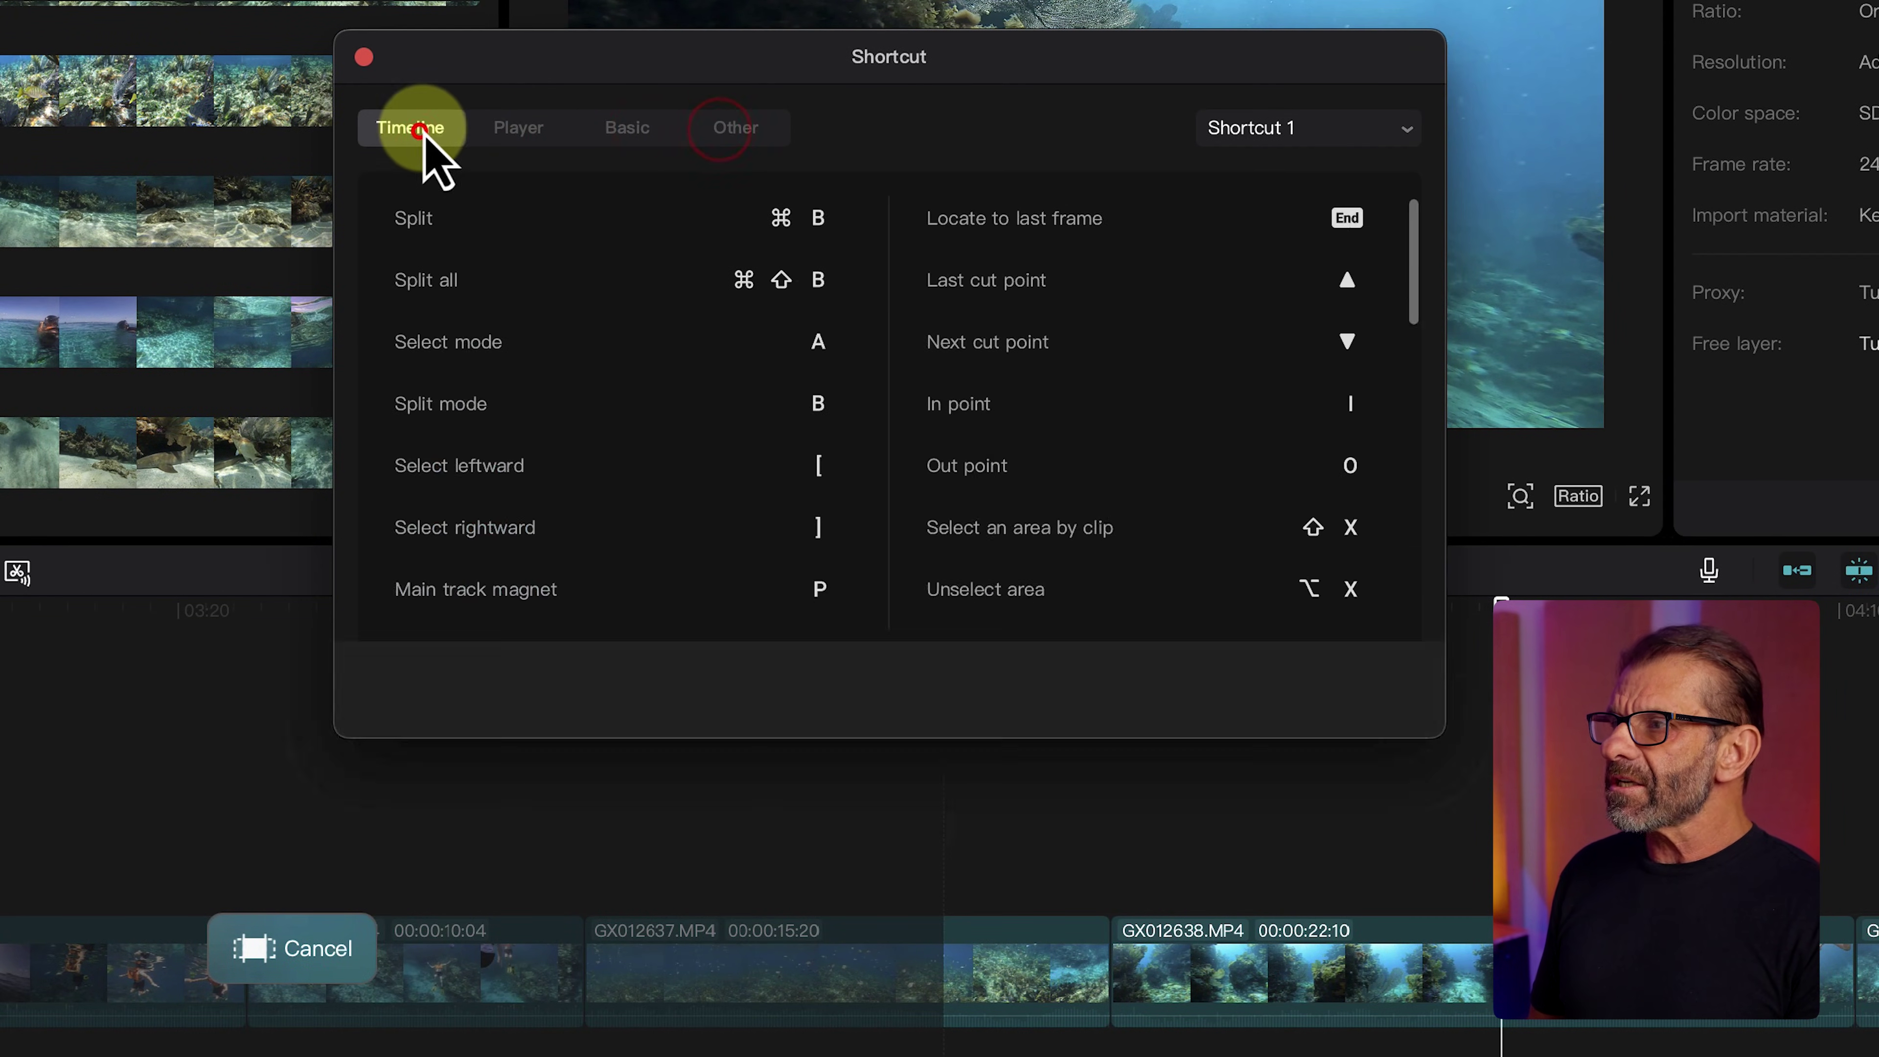
View the Shortcut 1 presets and inspect the Split and Split mode shortcuts.
left_click(1390, 148)
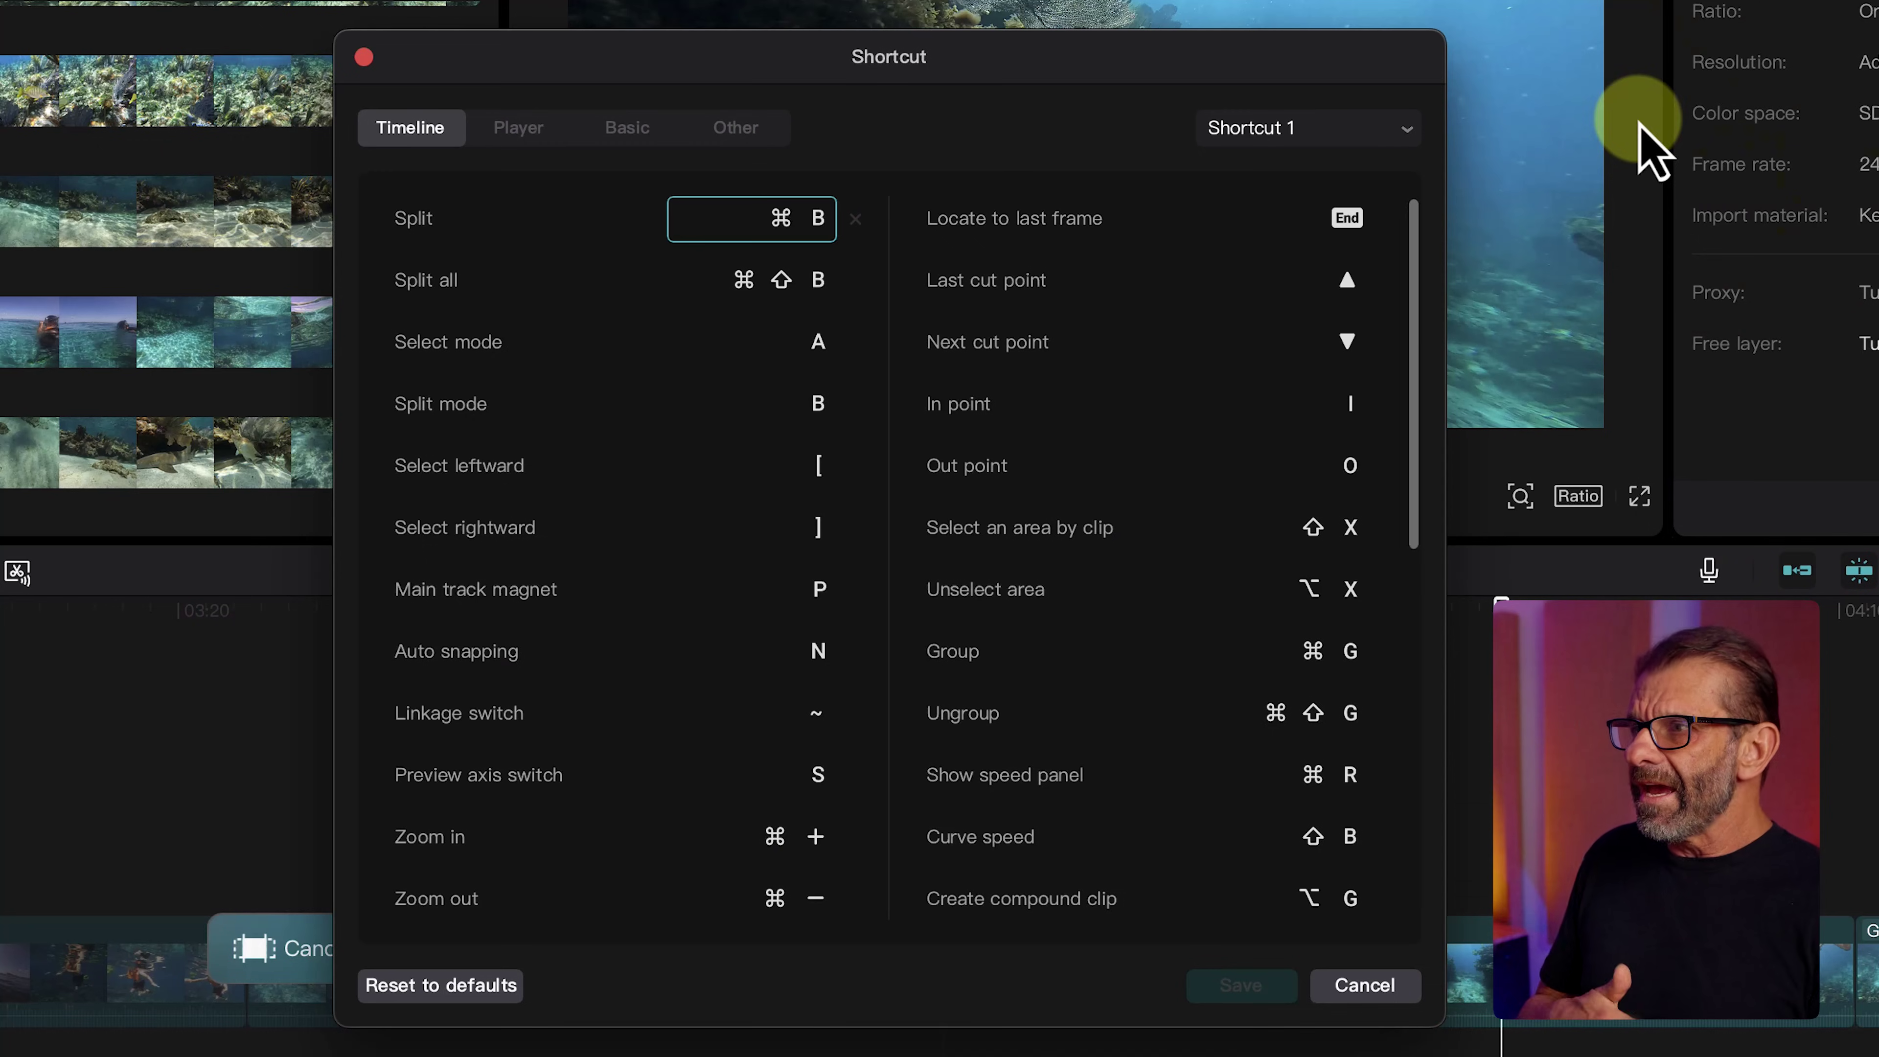
left_click(512, 402)
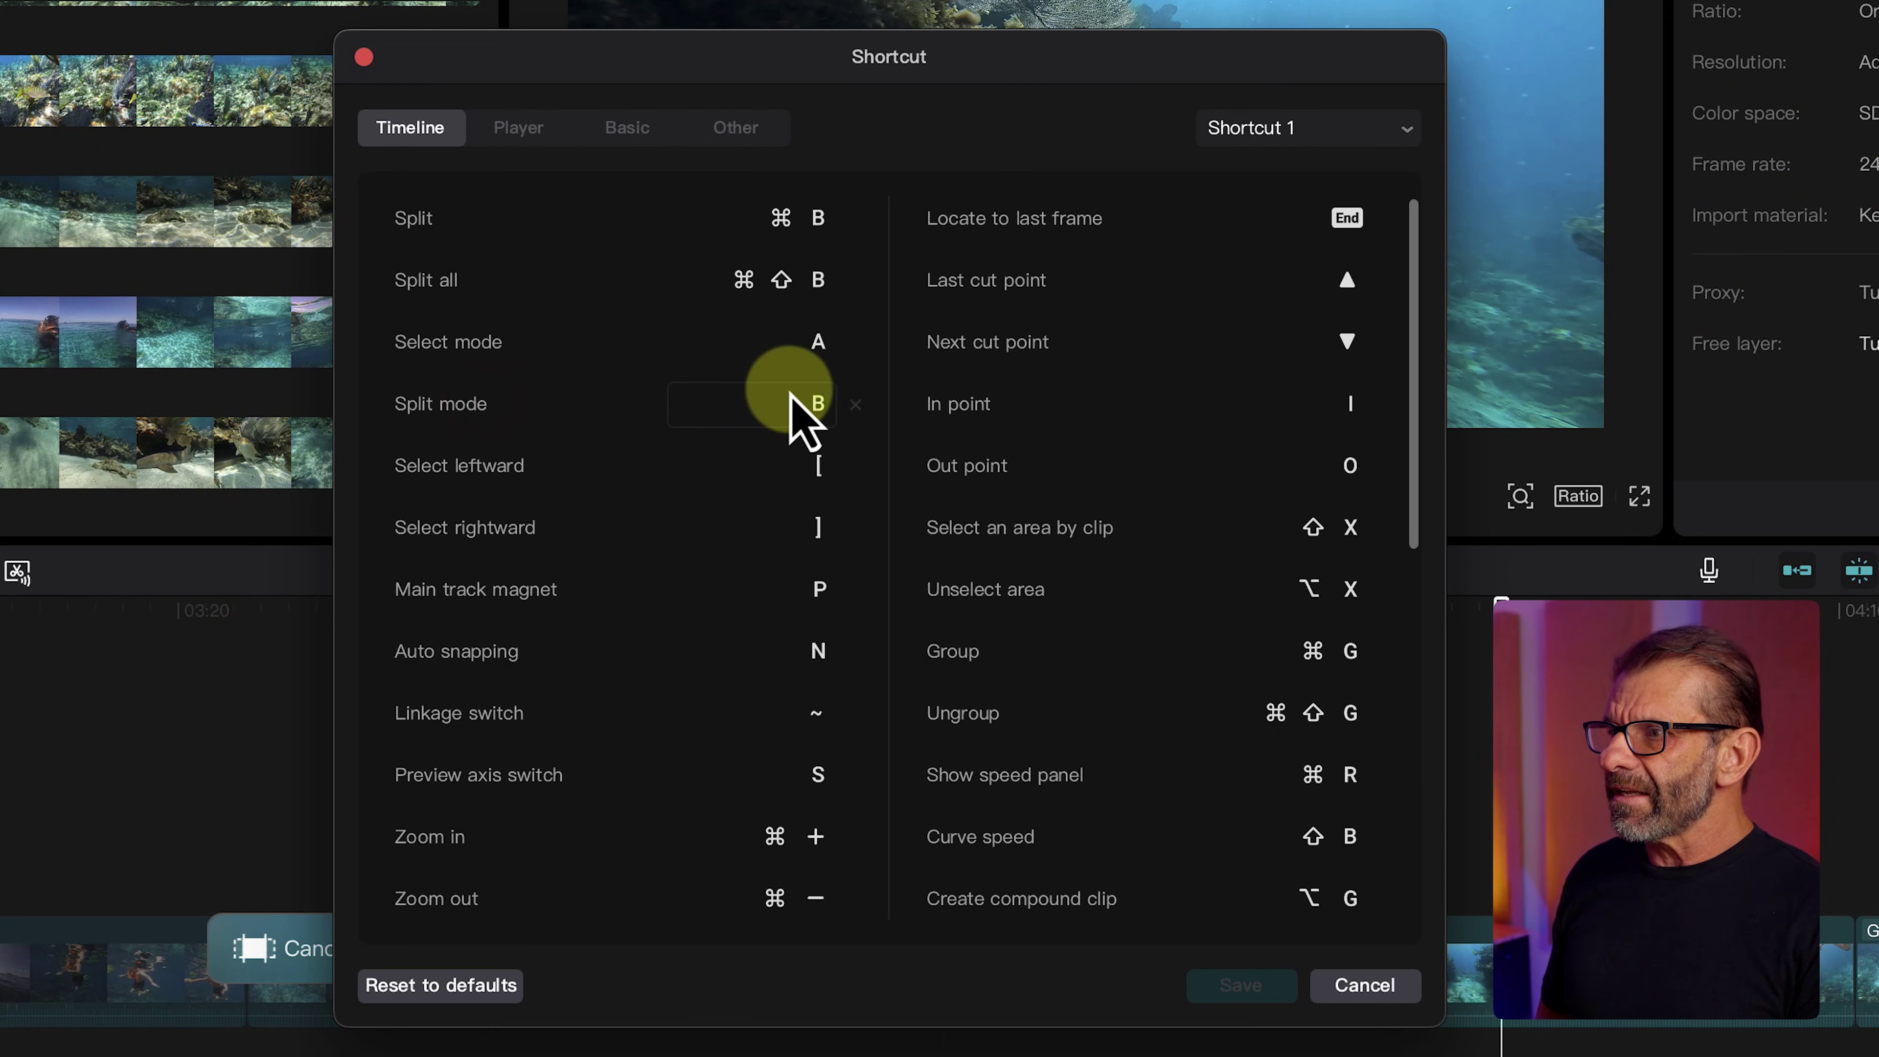
left_click(776, 415)
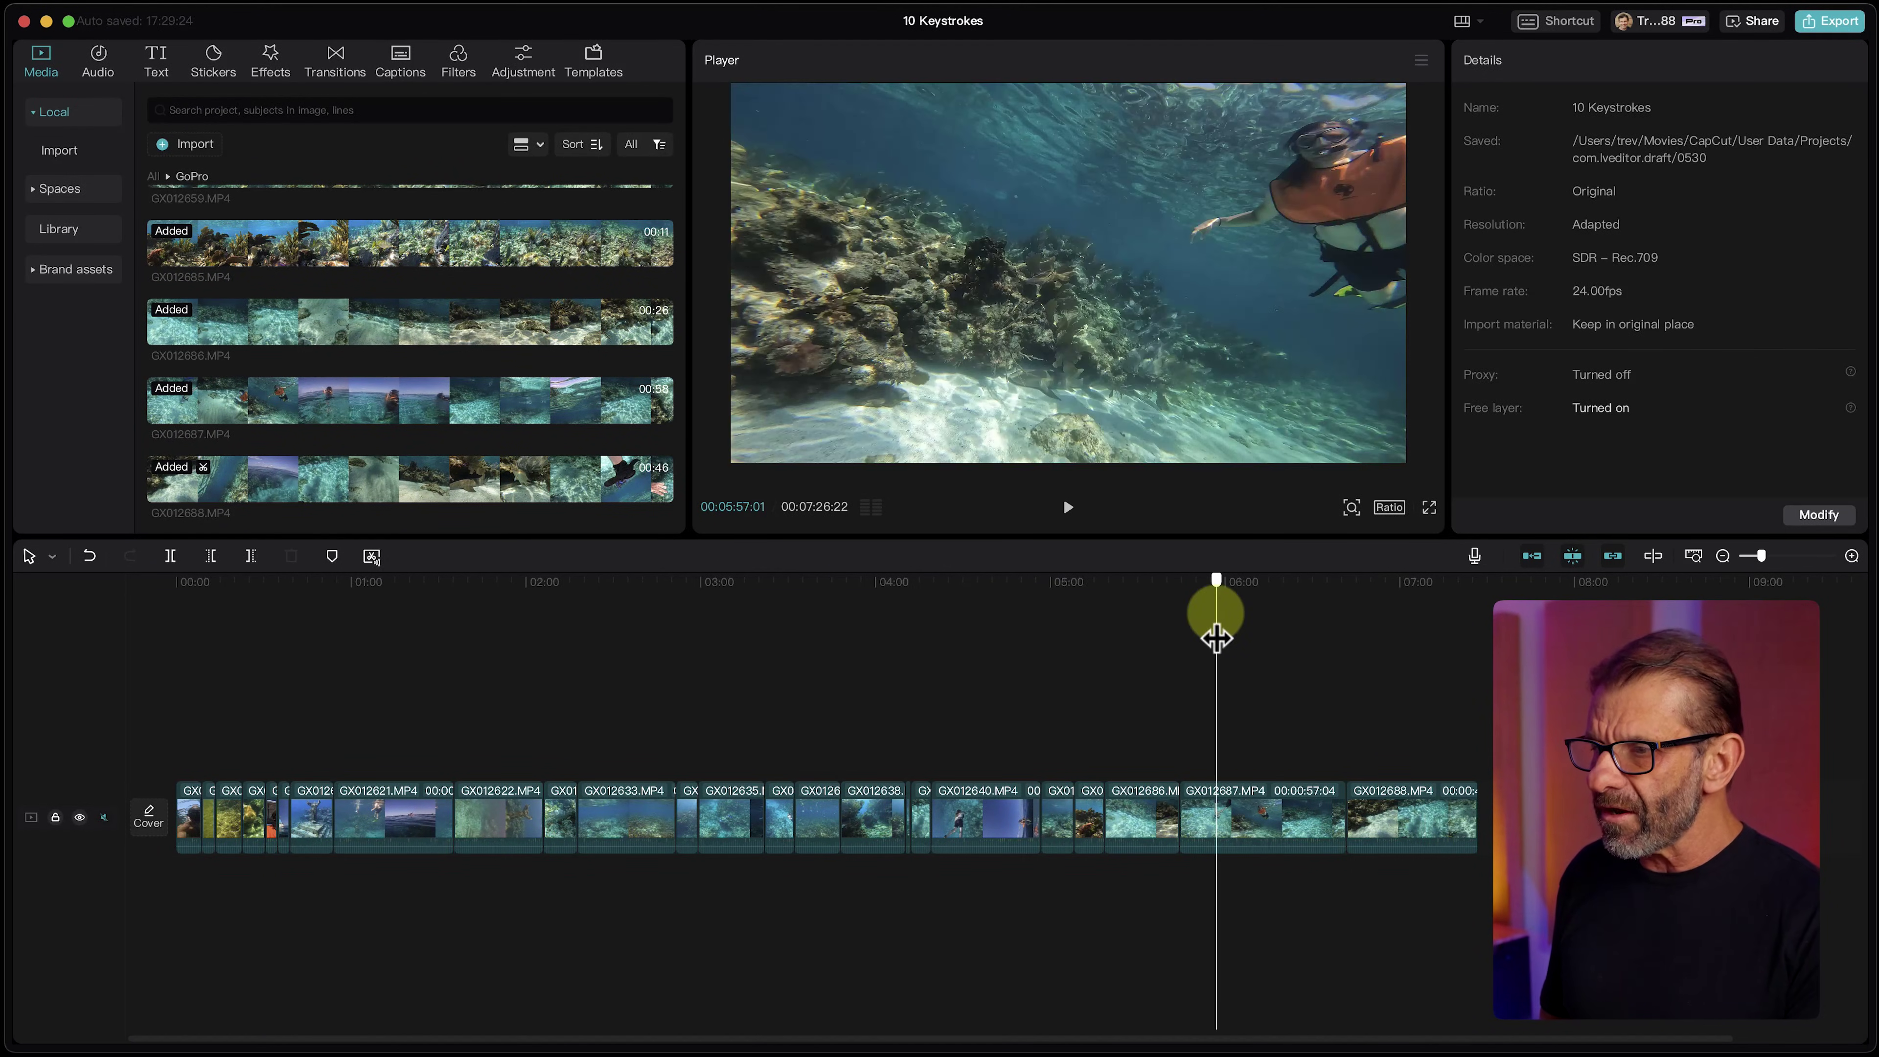
Step through cut points and frames to land at 00:02:59:09, the start of GX012635.MP4.
key("Up")
key("Up")
key("Up")
key("Up")
key("Up")
key("Up")
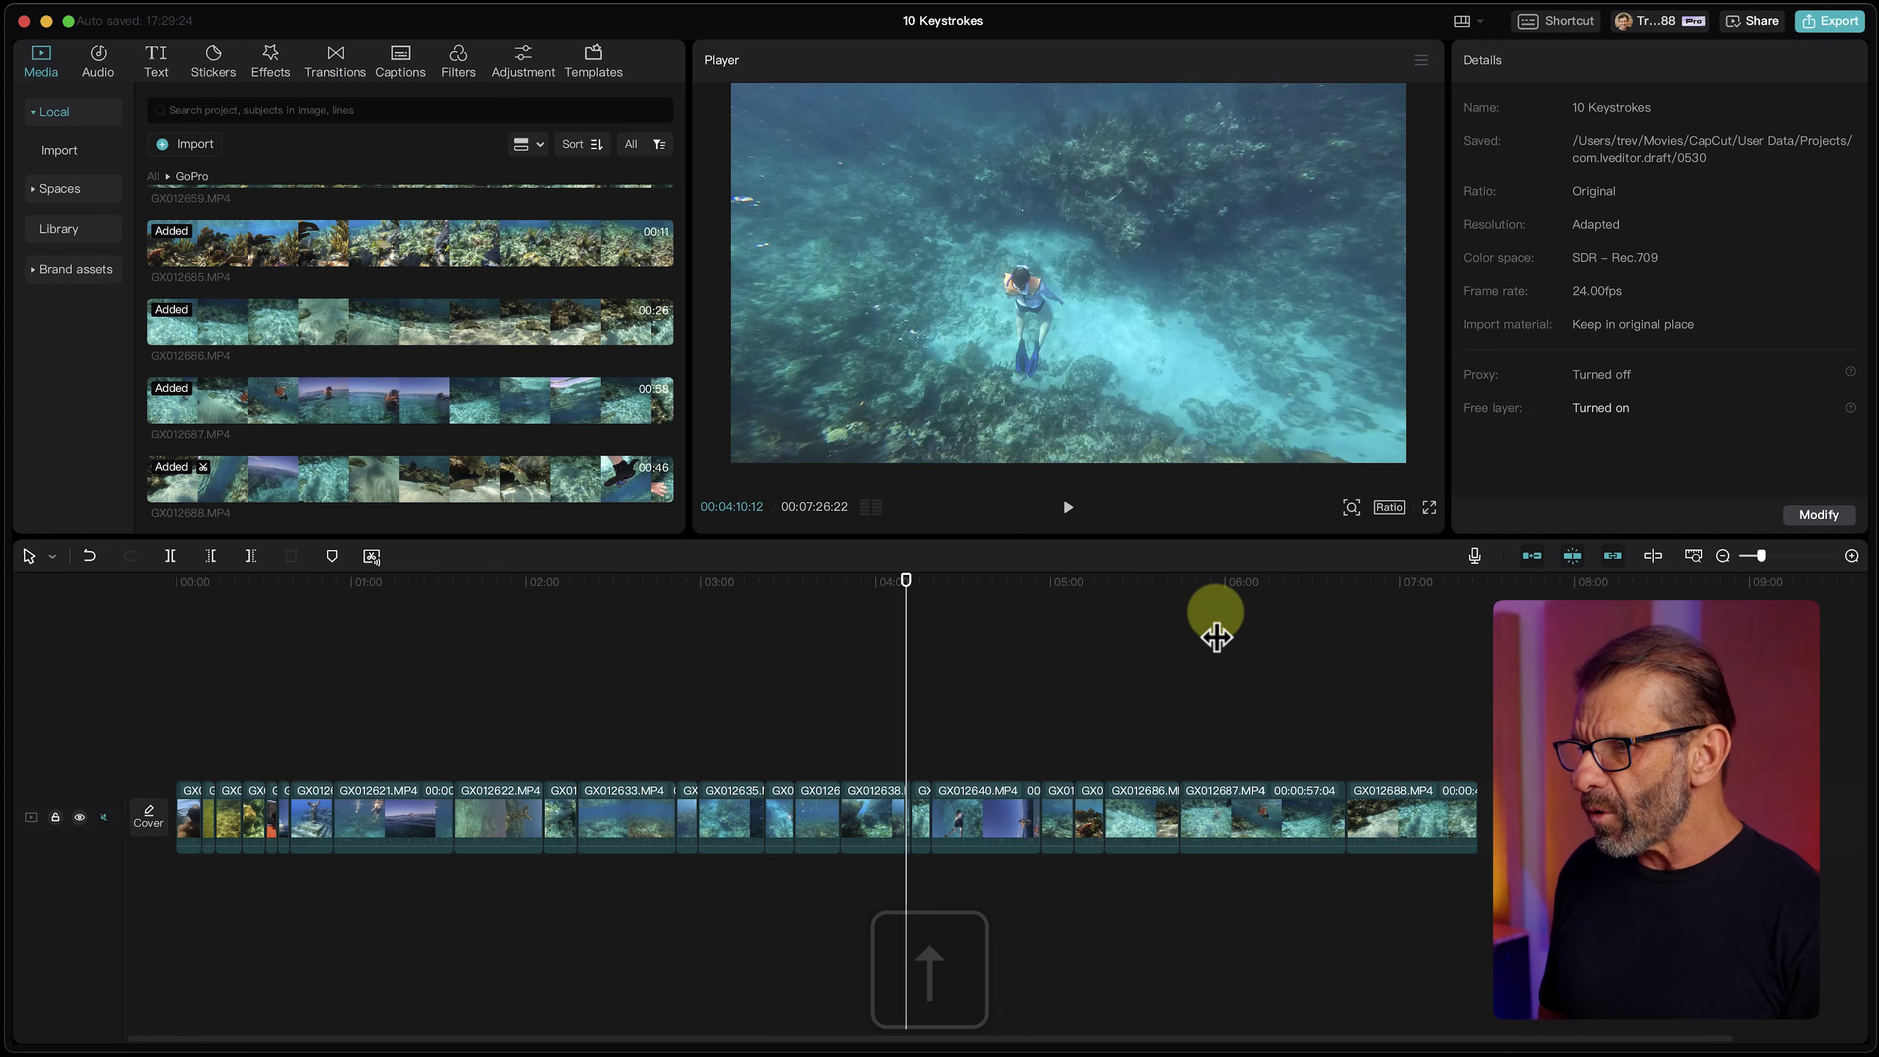
key("Up")
key("Up")
key("Up")
key("Up")
key("Up")
key("Up")
key("Down")
key("Down")
key("Down")
key("Down")
key("Down")
key("Down")
key("Down")
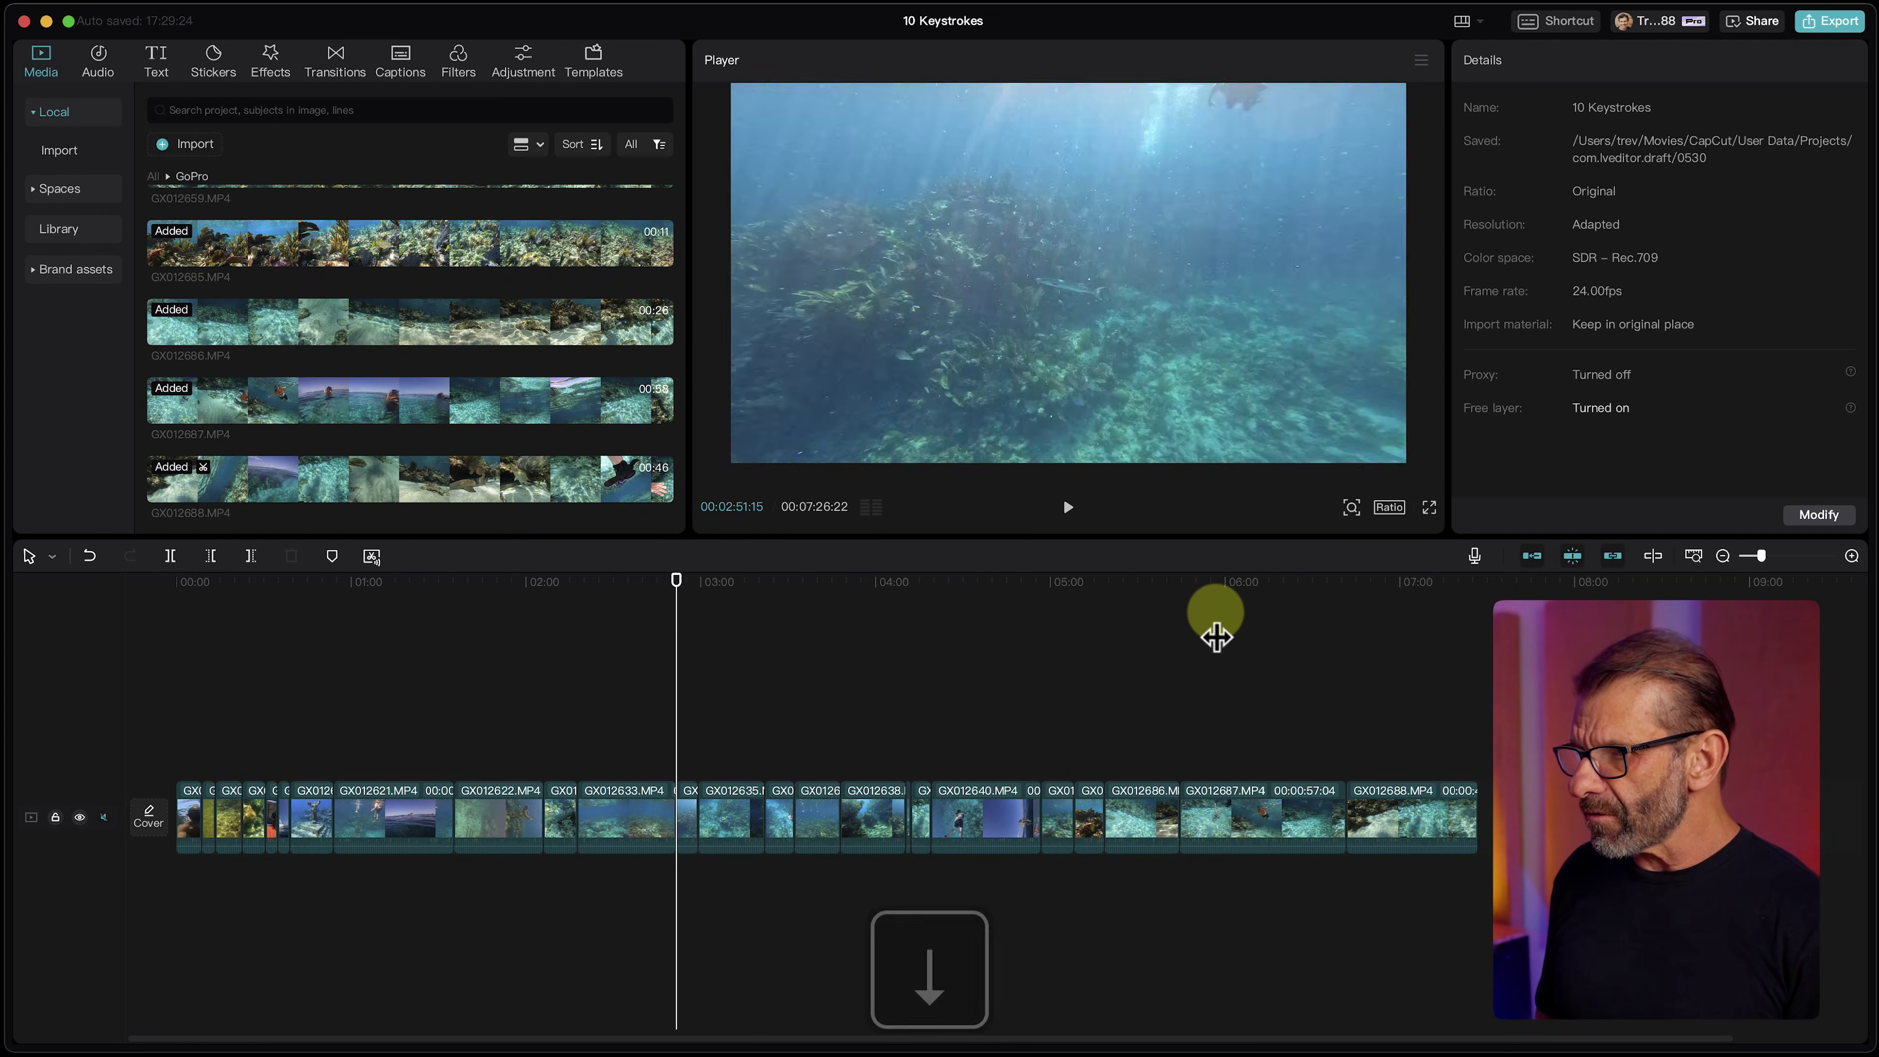
key("Down")
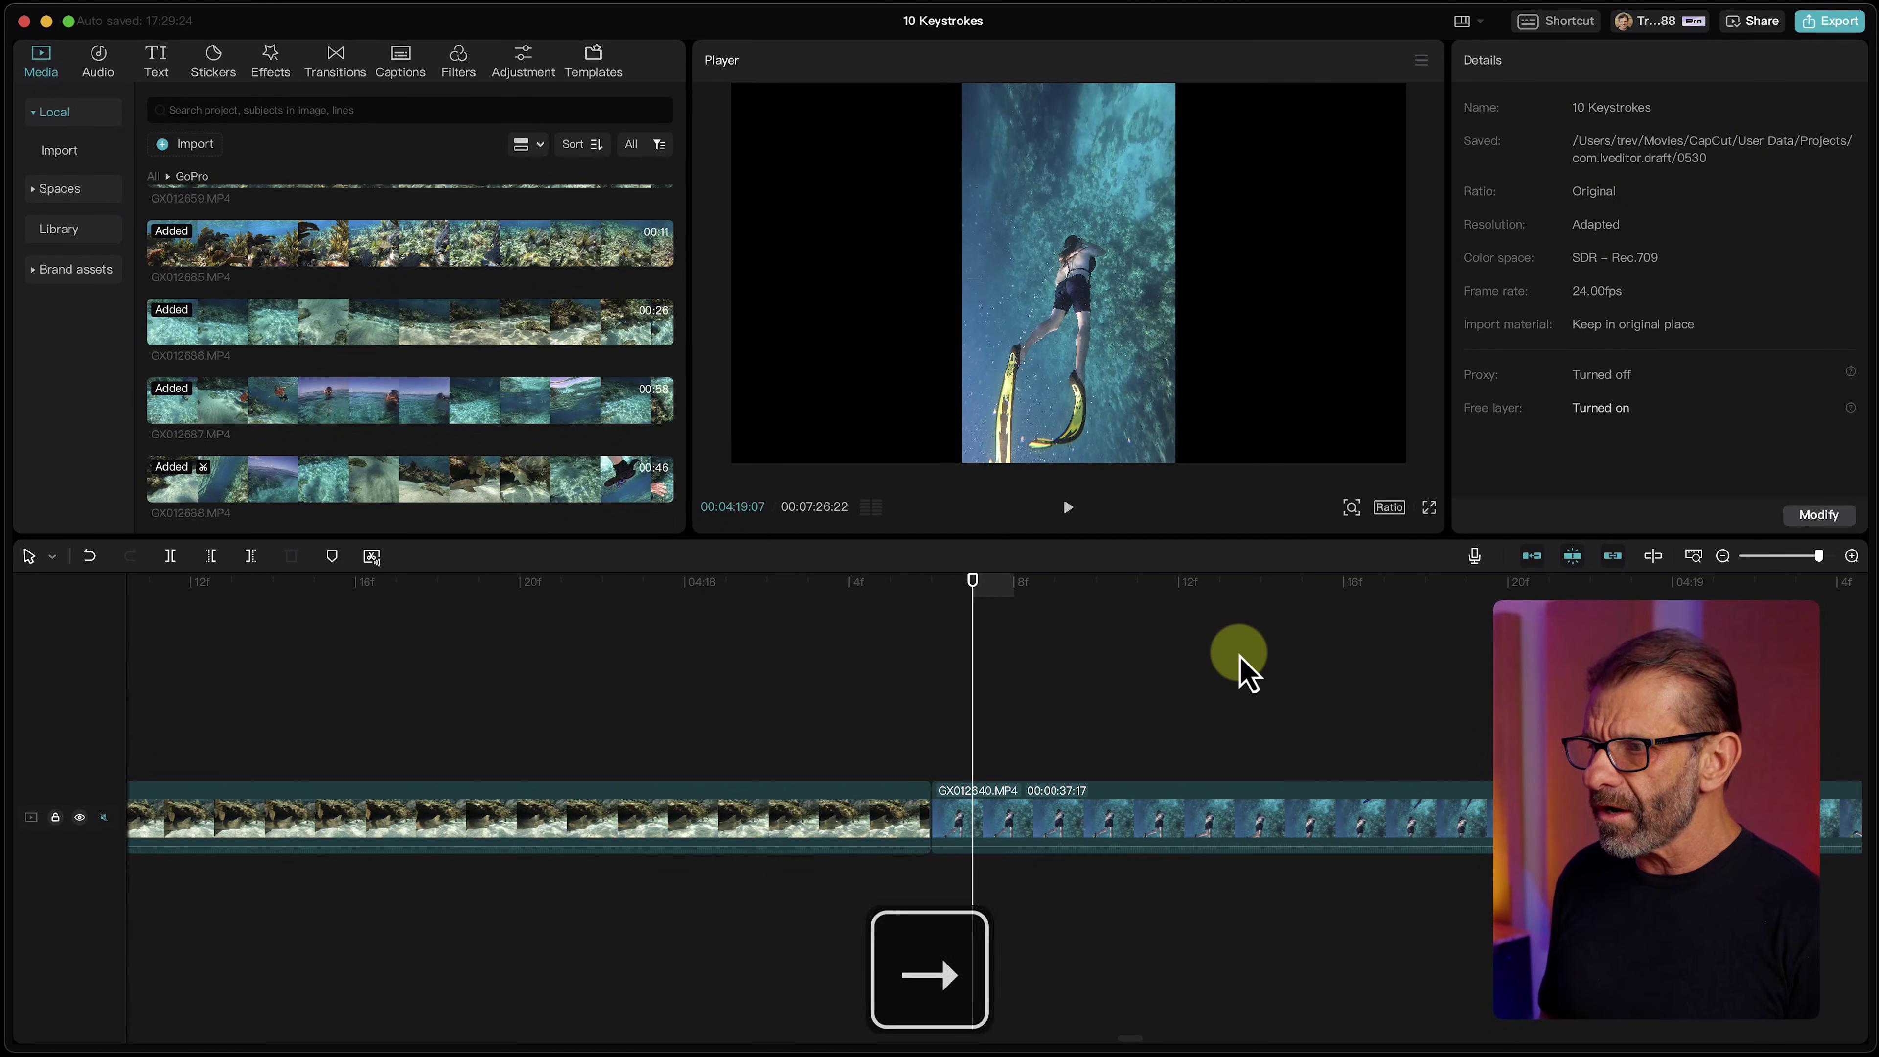
key("Right")
key("Right")
key("Right")
key("Right")
key("Right")
key("Right")
key("Right")
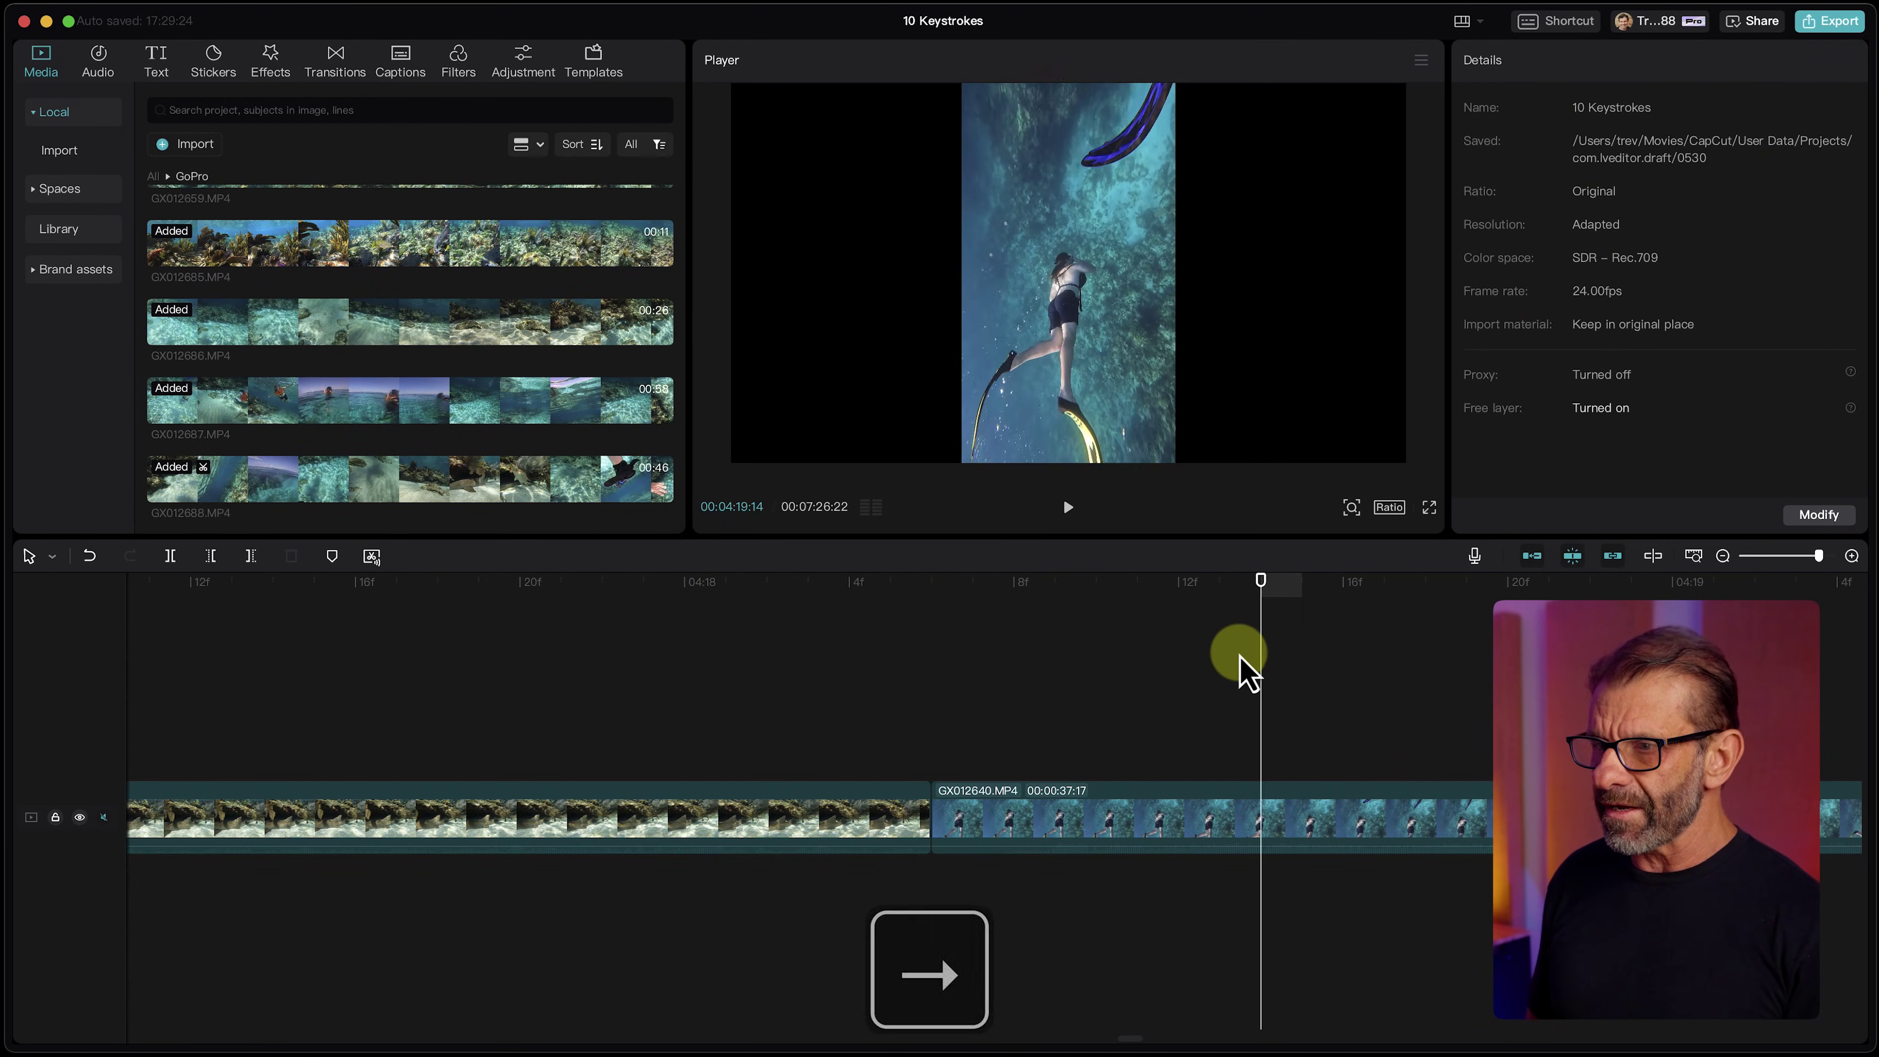
key("Up")
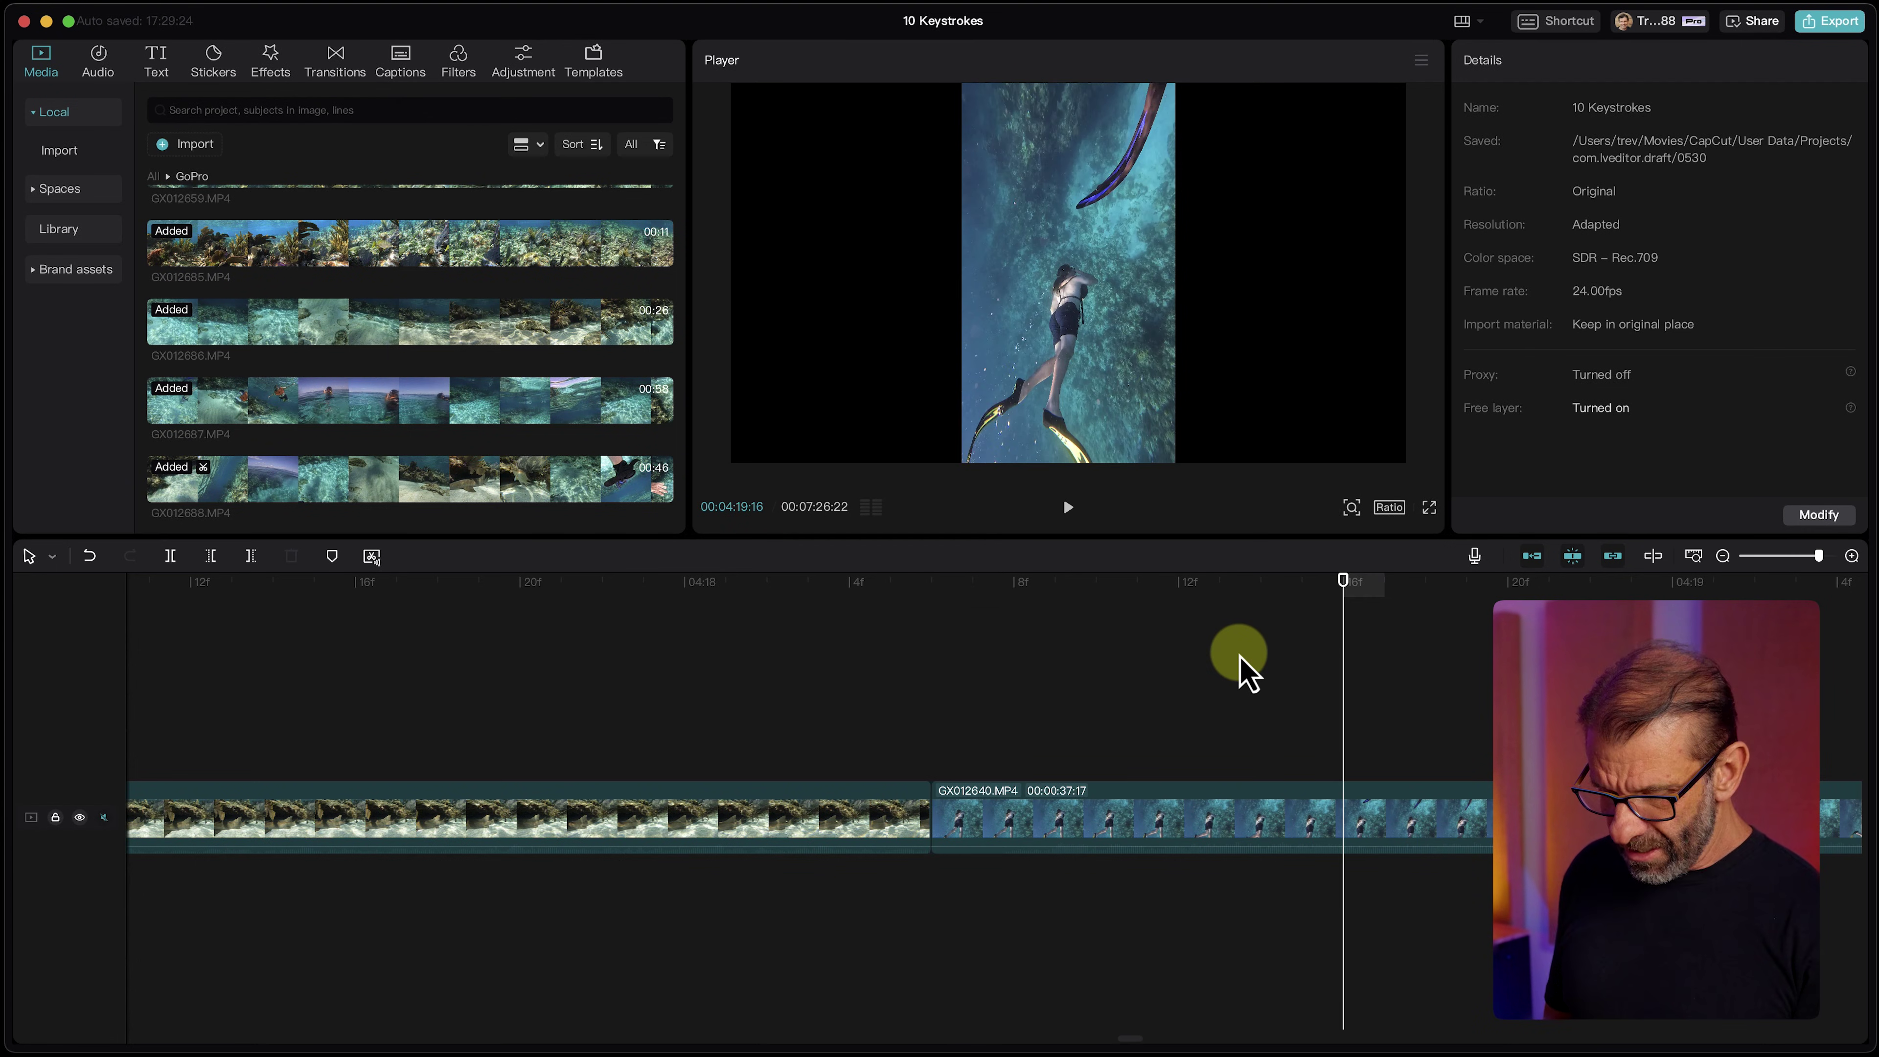
key("shift+Left")
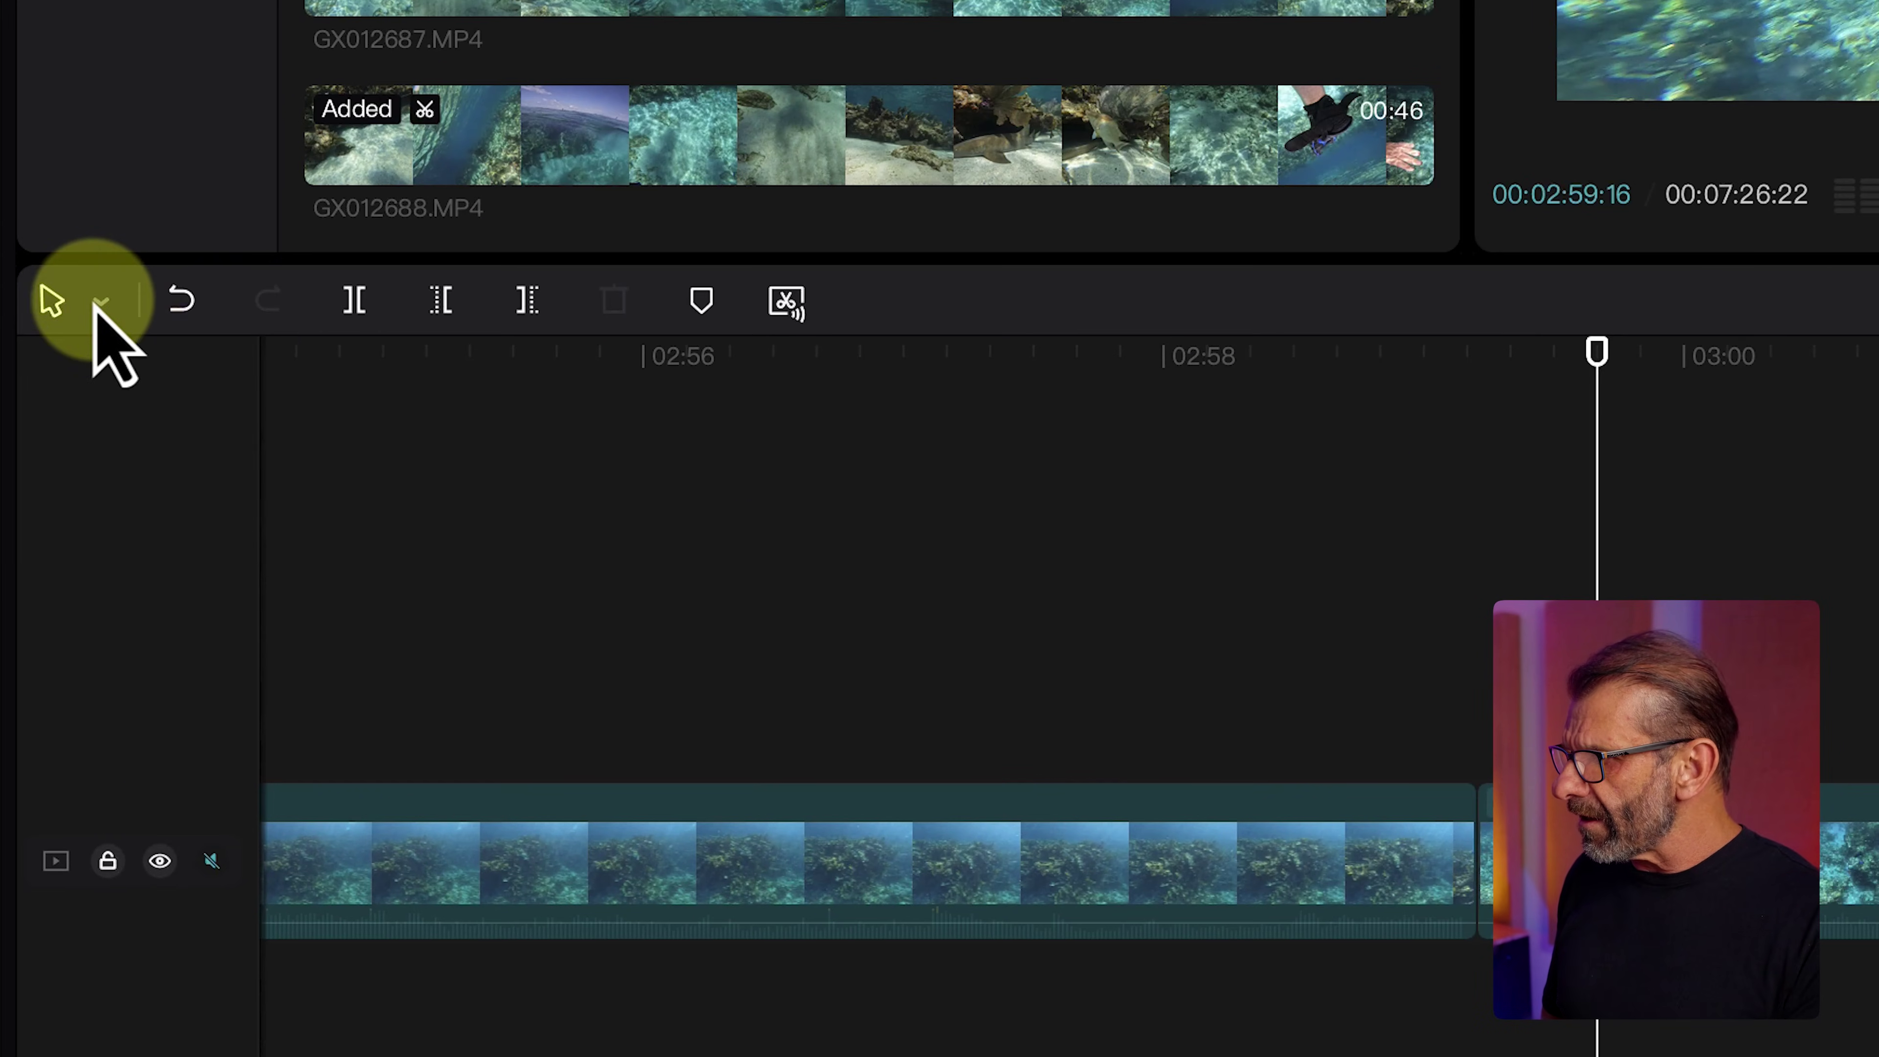
Switch to Split mode and cut GX012635 near 02:58:08.
left_click(52, 556)
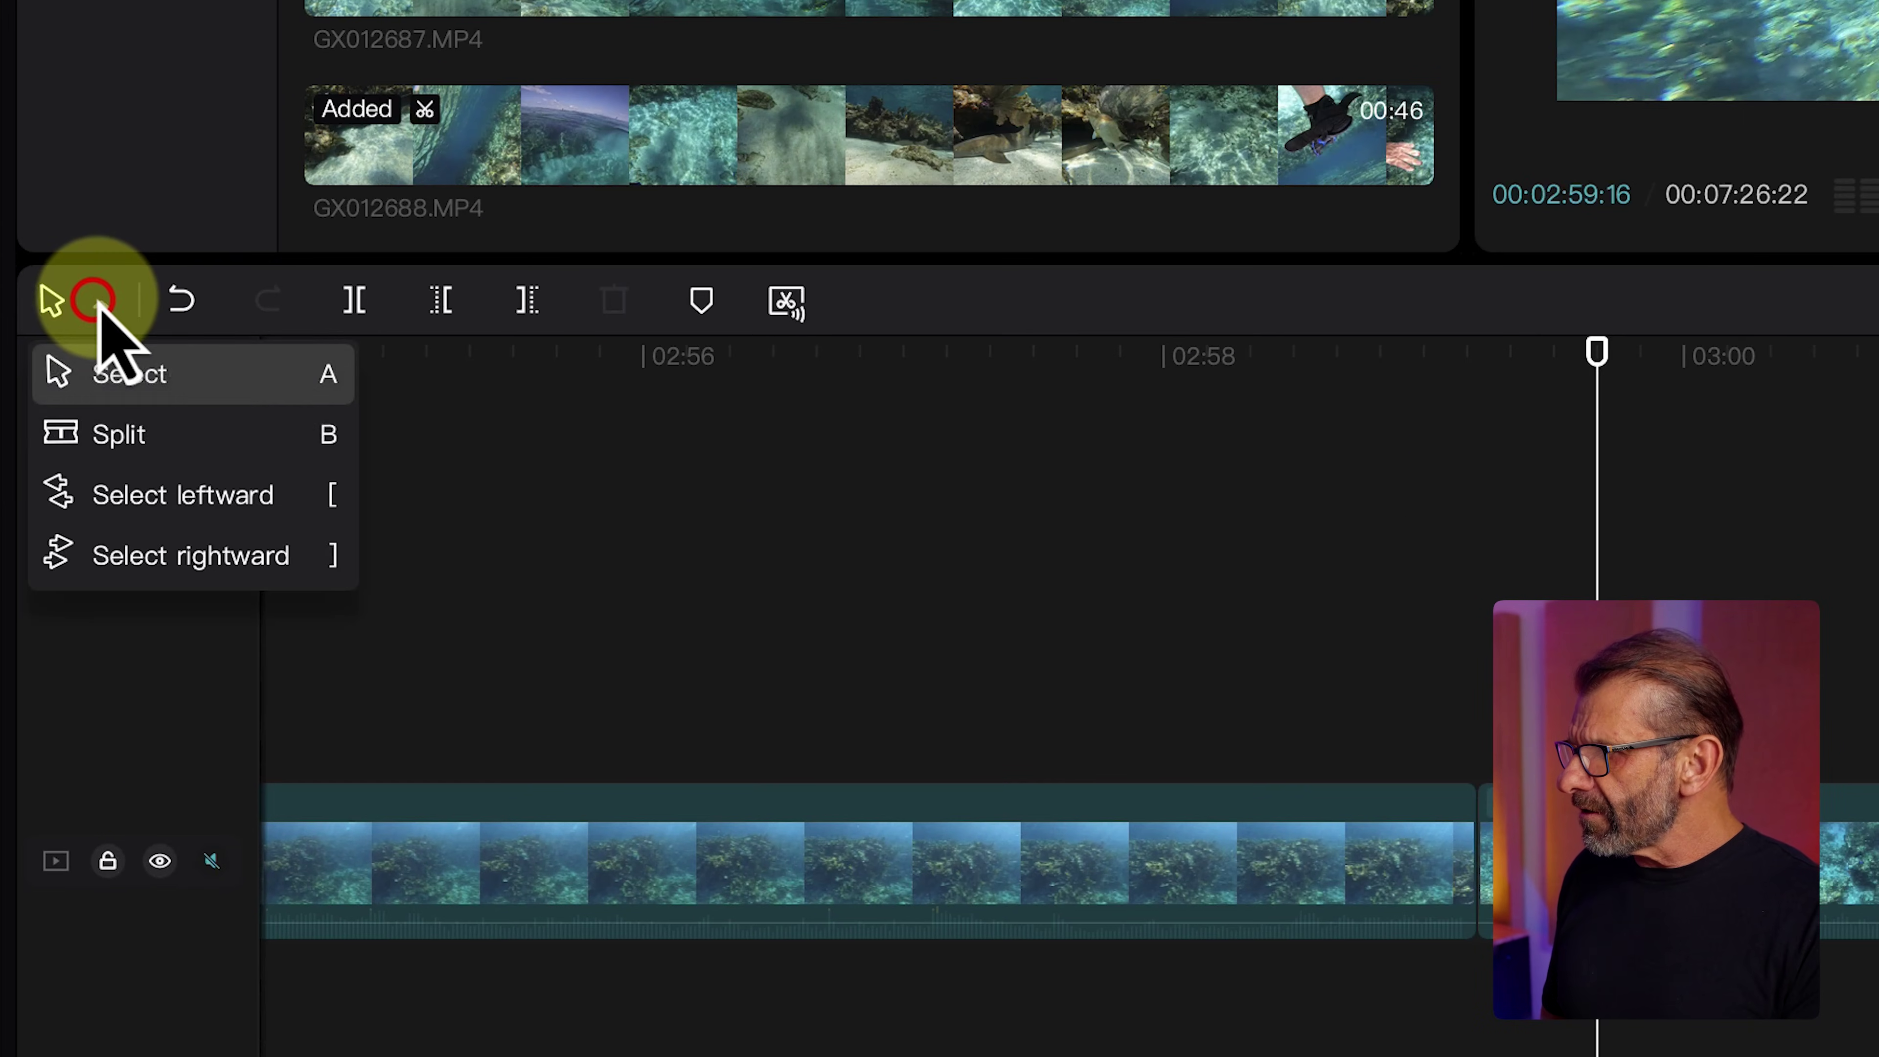
left_click(133, 433)
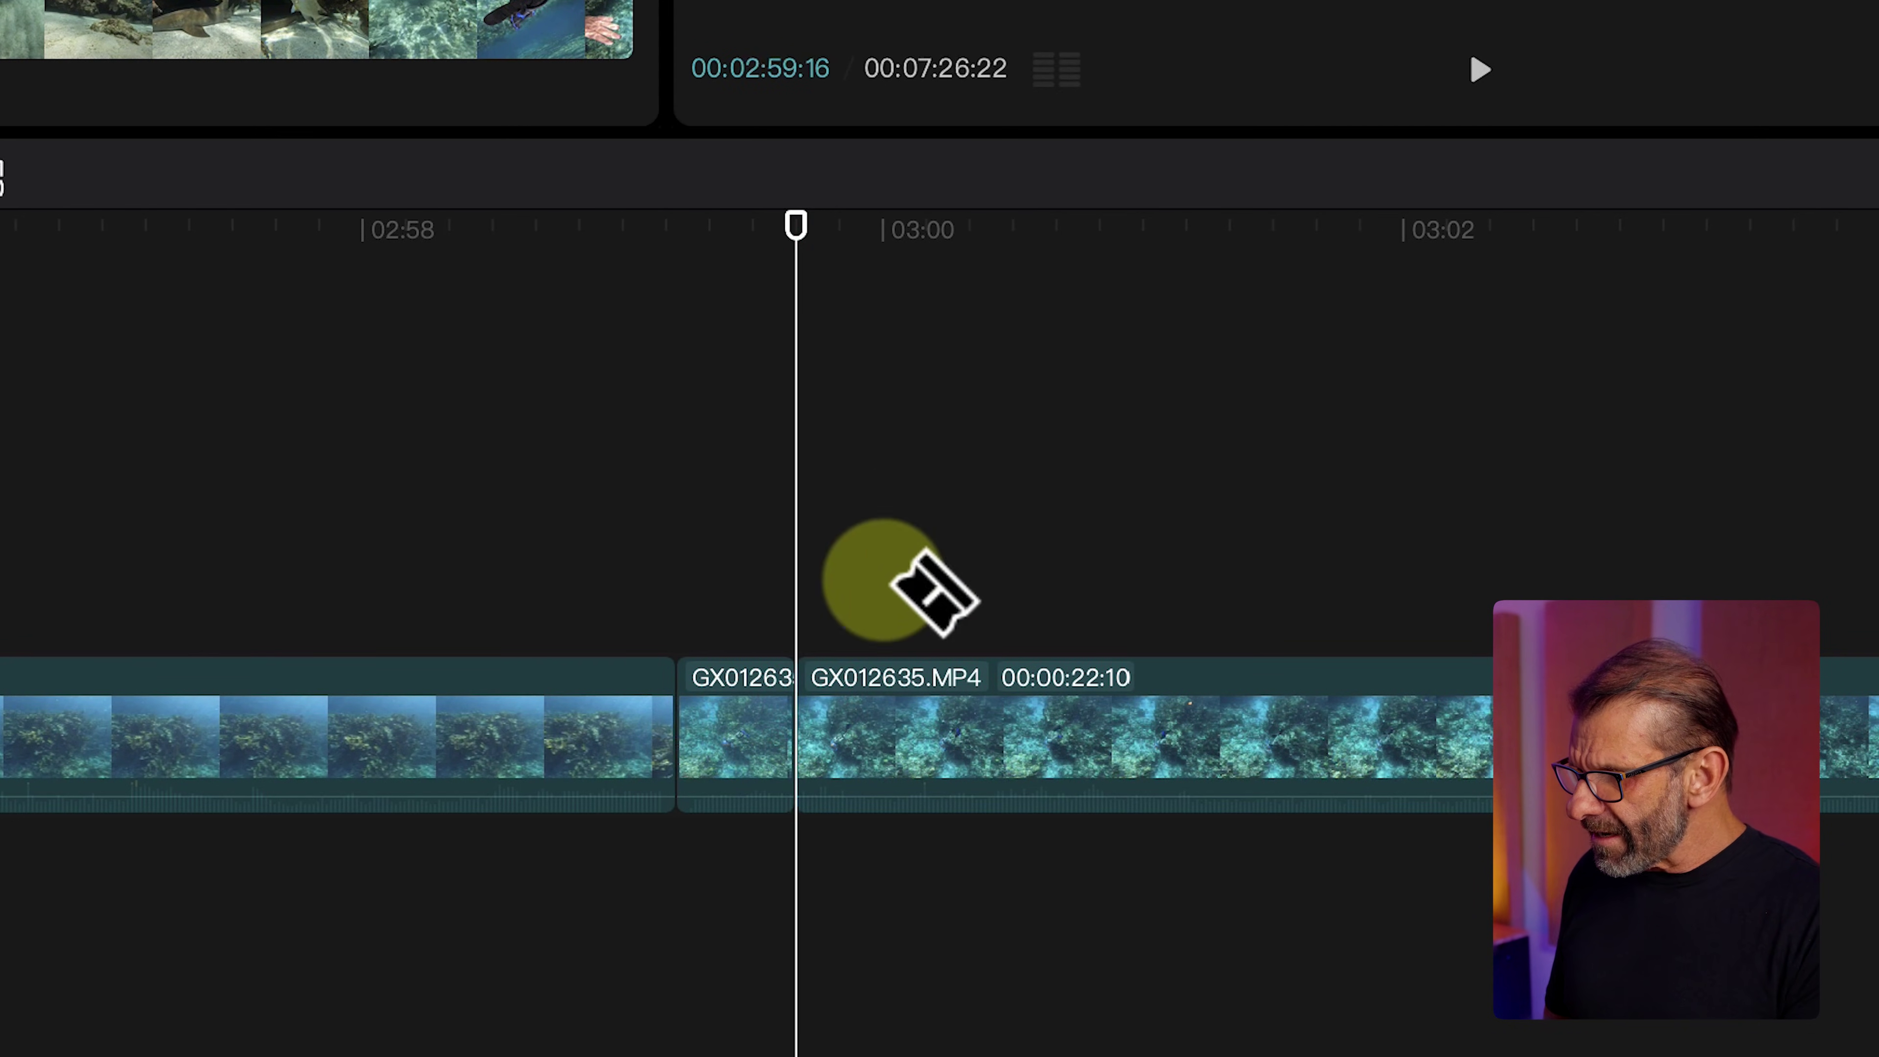
left_click_drag(798, 218, 450, 222)
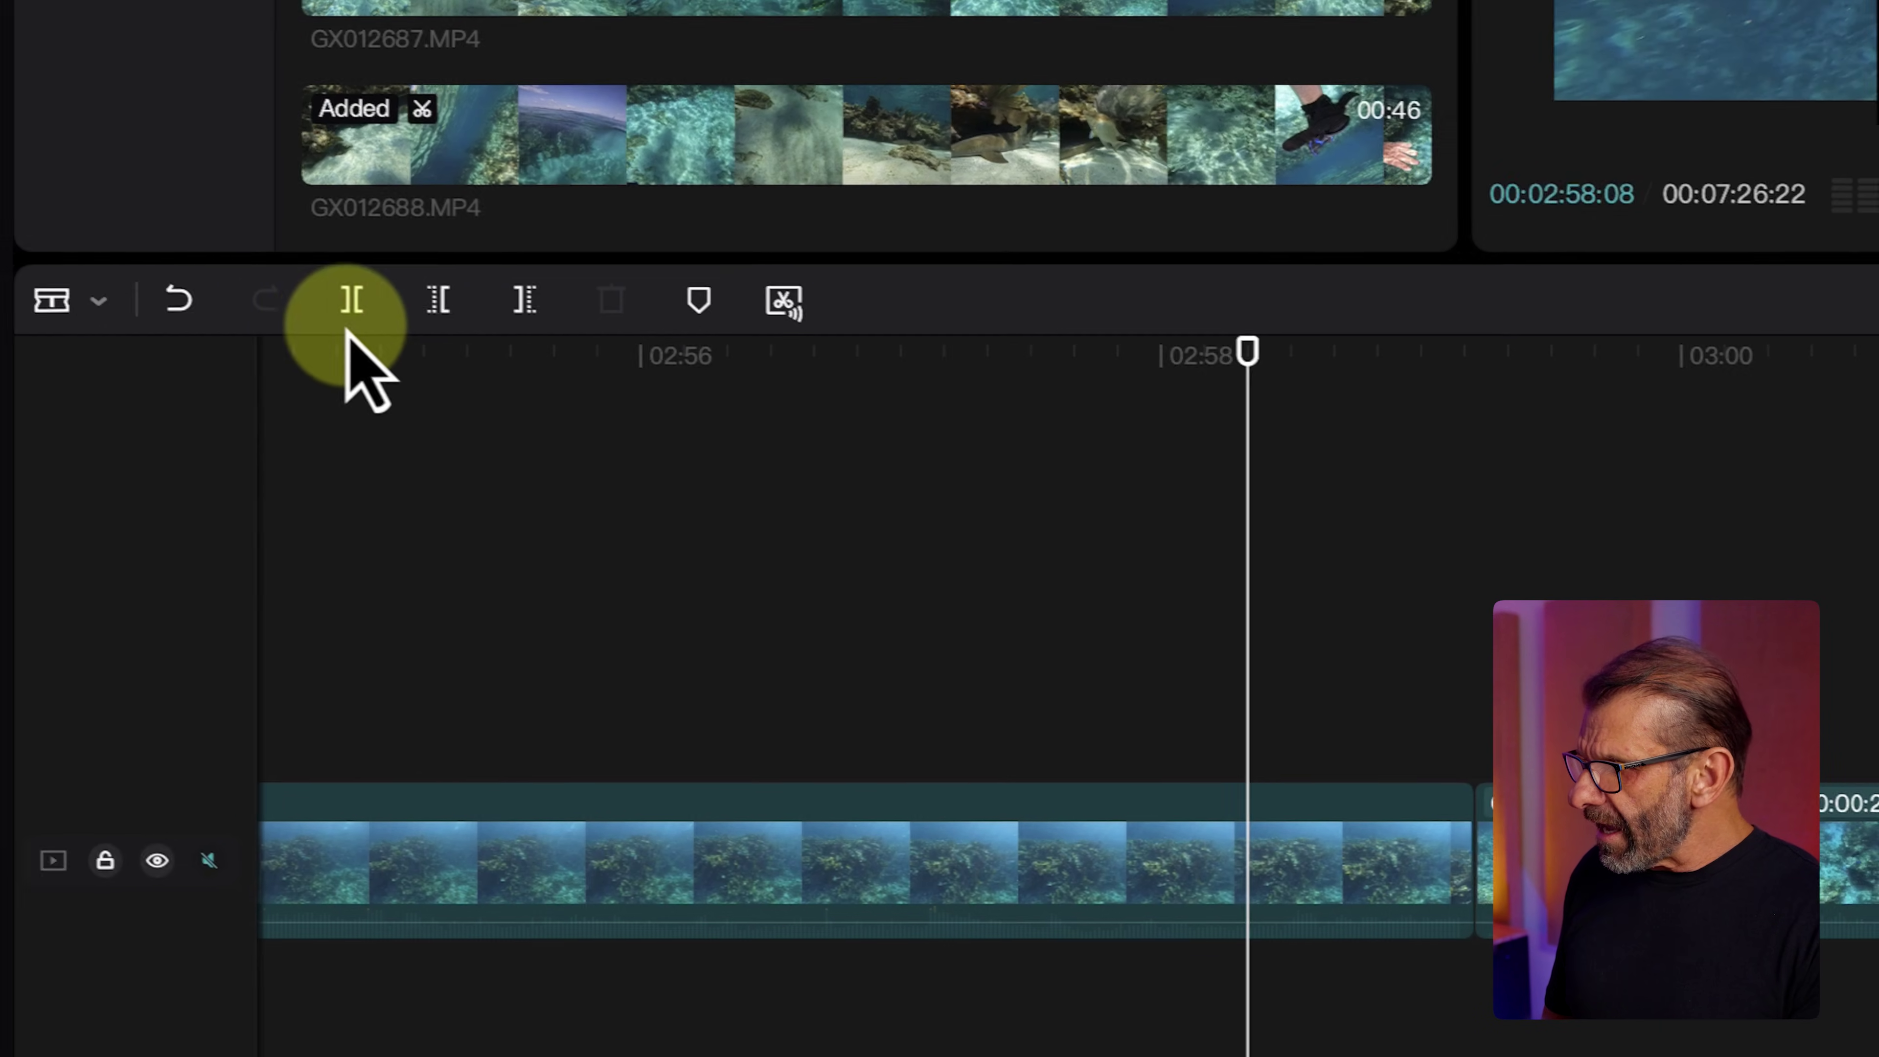
Return to Select mode, delete the short sliver, then undo the deletion.
left_click(83, 300)
left_click(104, 374)
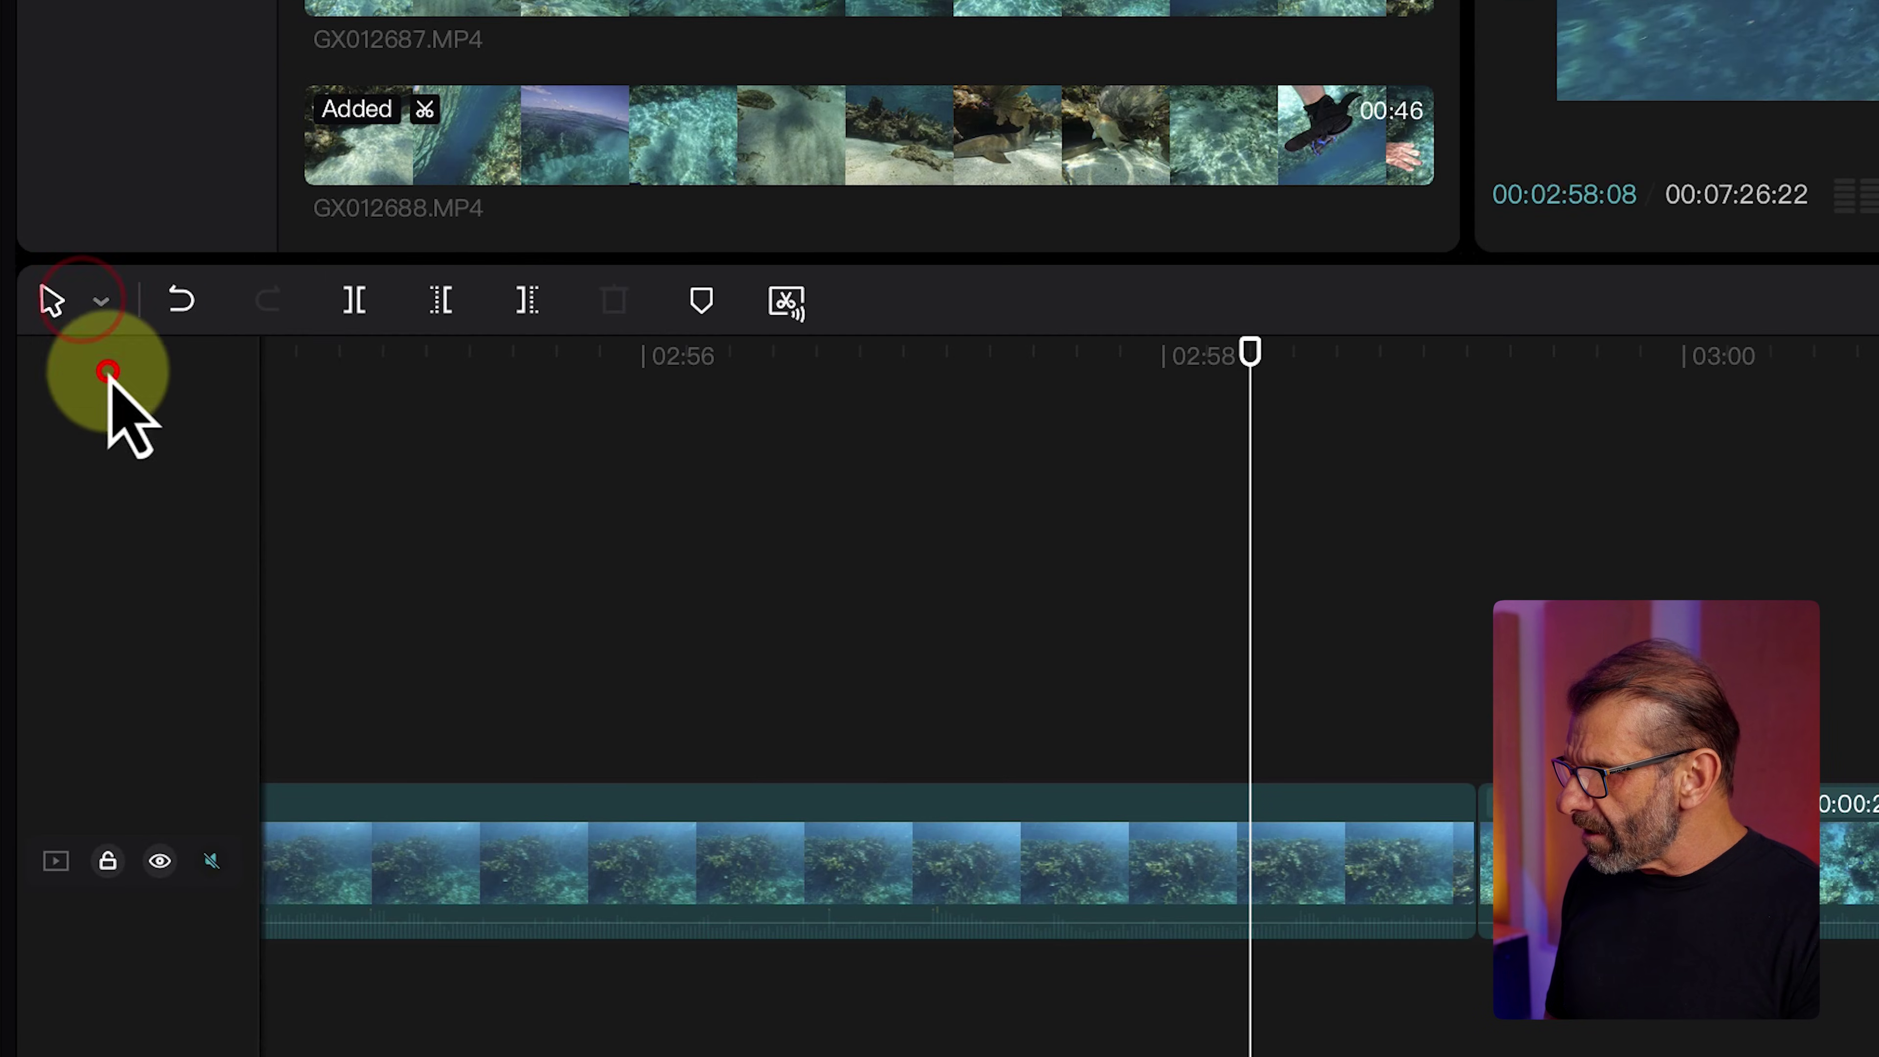
left_click(714, 722)
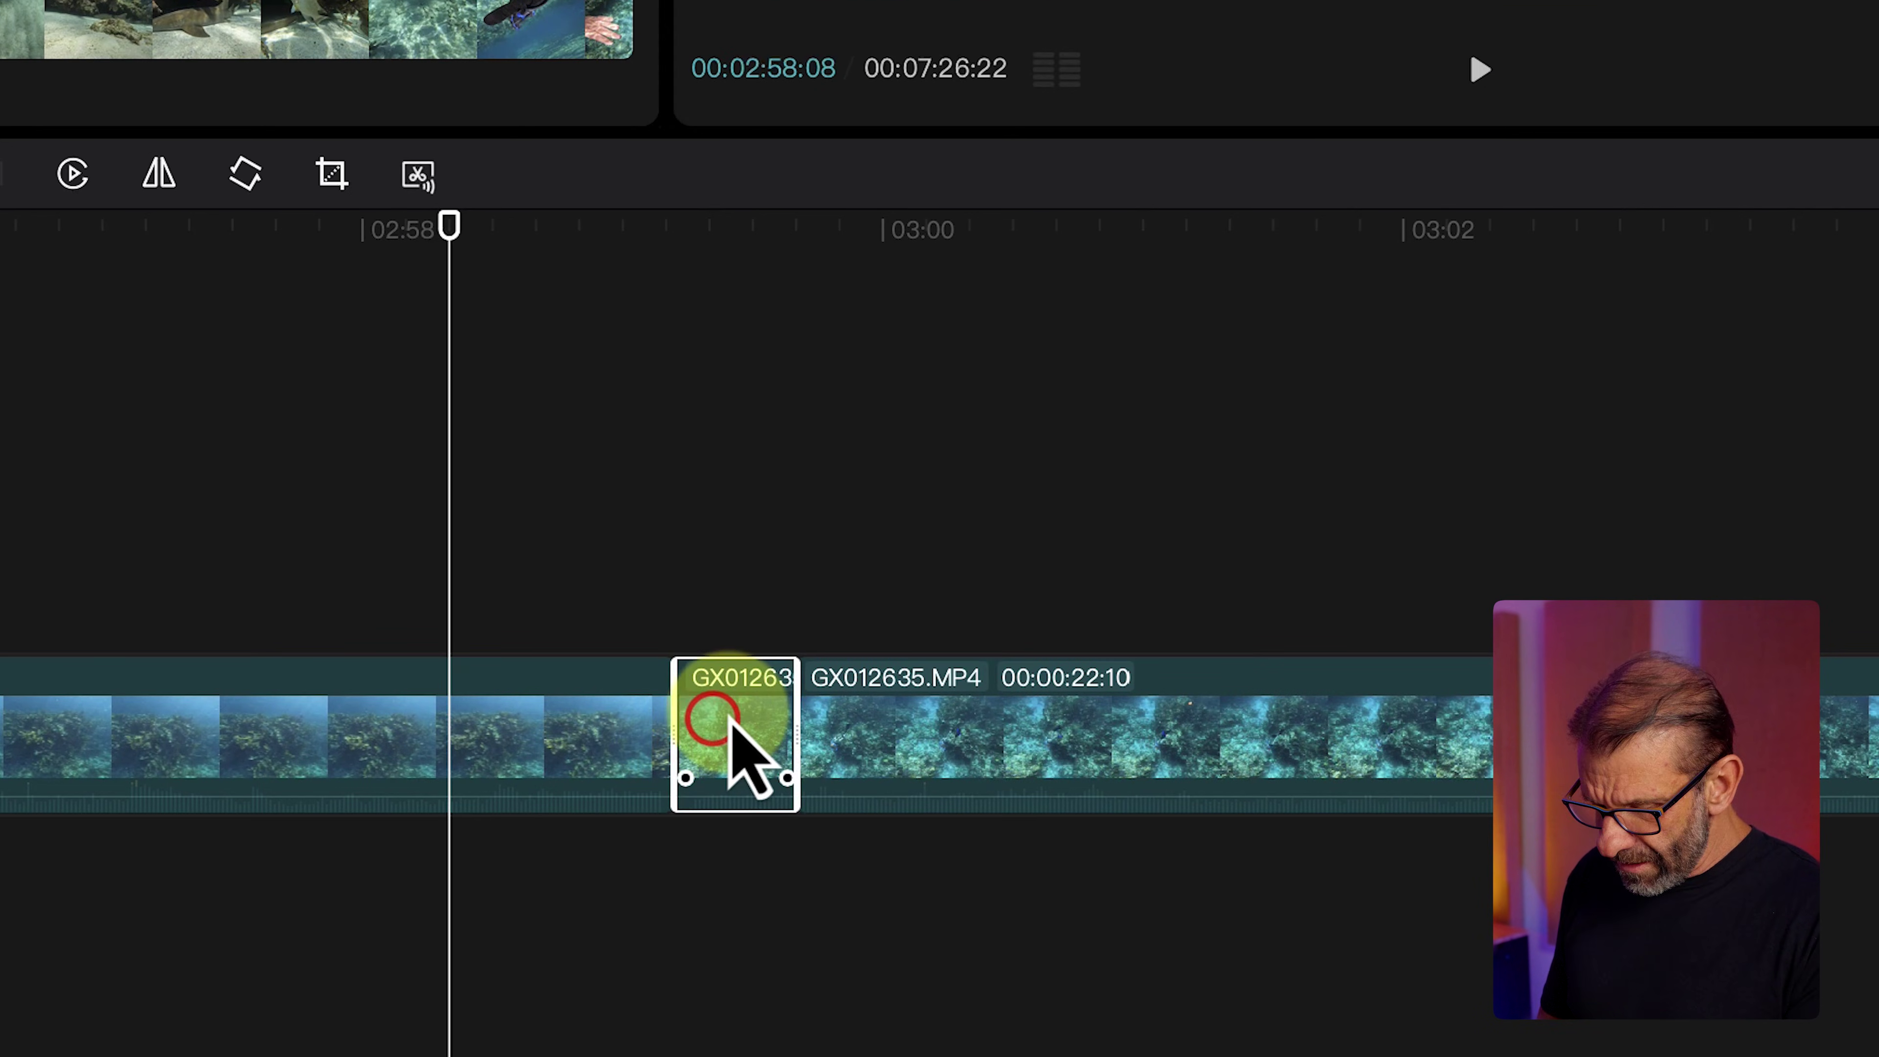
key("Delete")
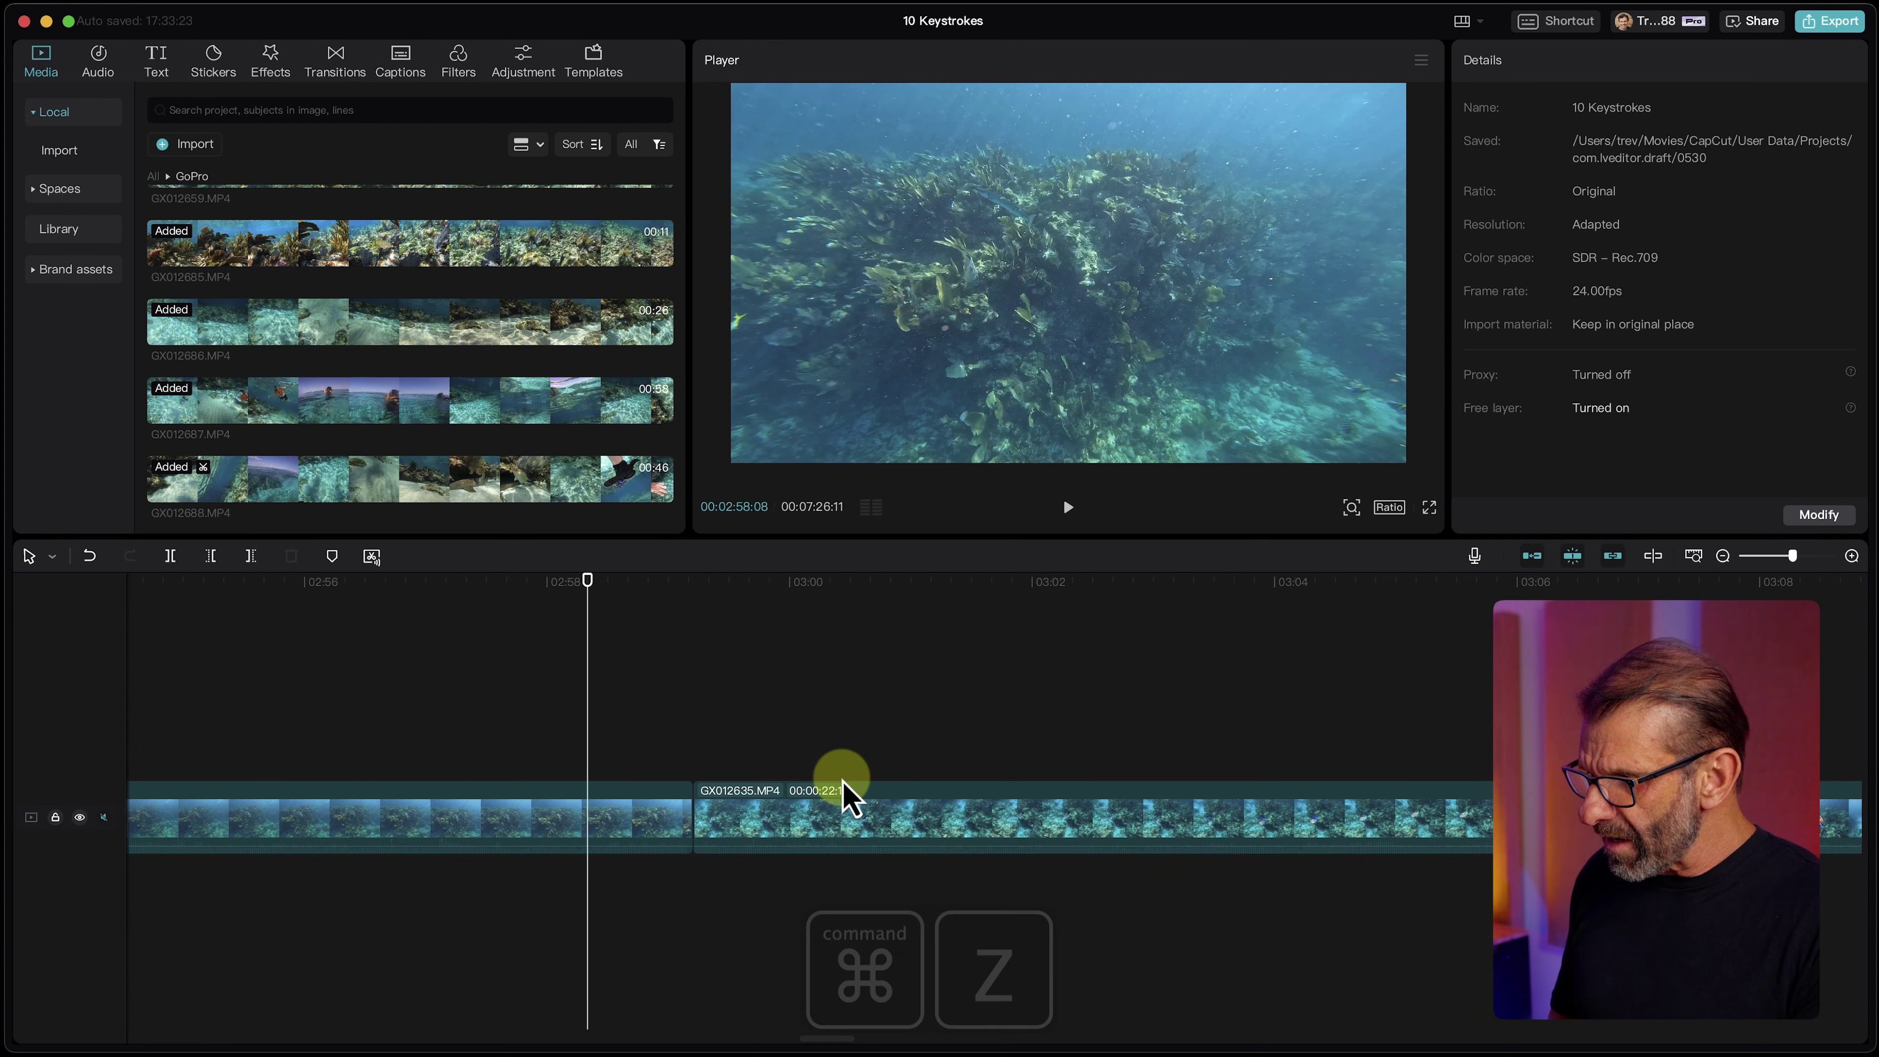
key("super+z")
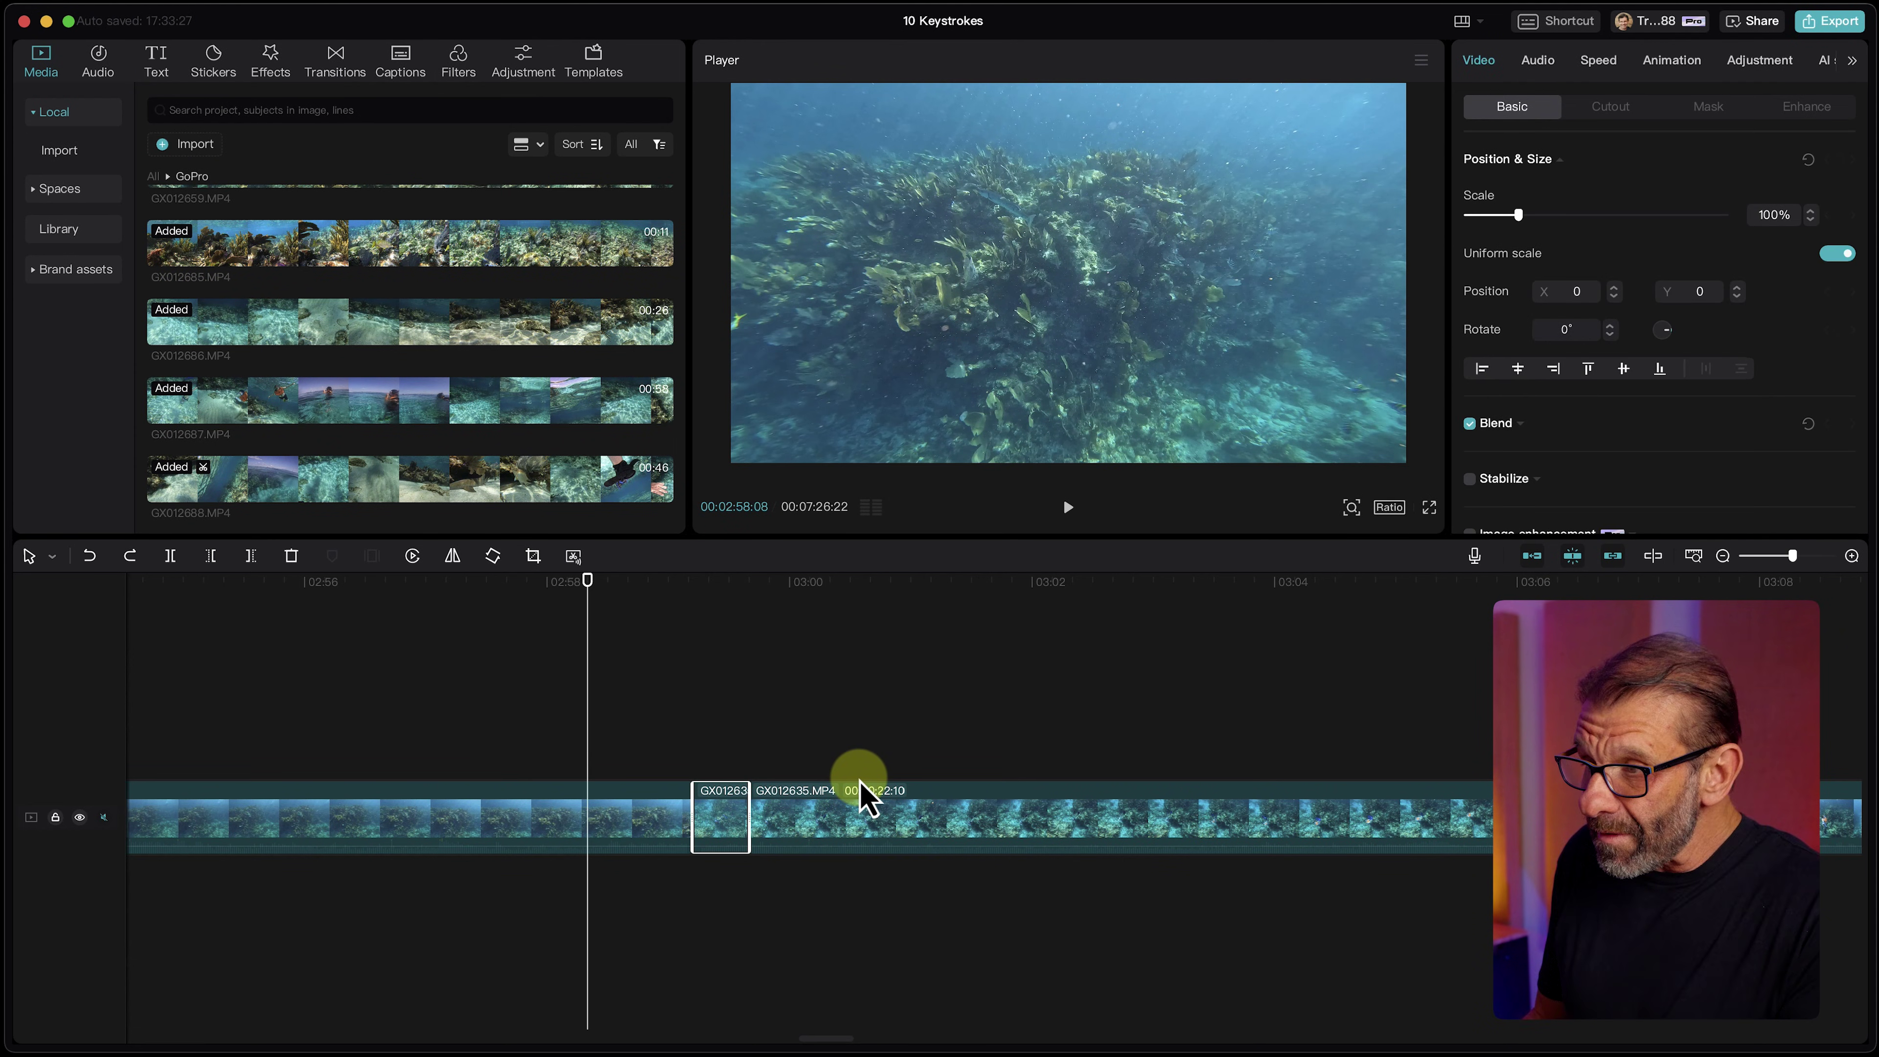
Undo the split, trim GX012635's start to about 03:00 with Q, then undo that trim.
key("super+z")
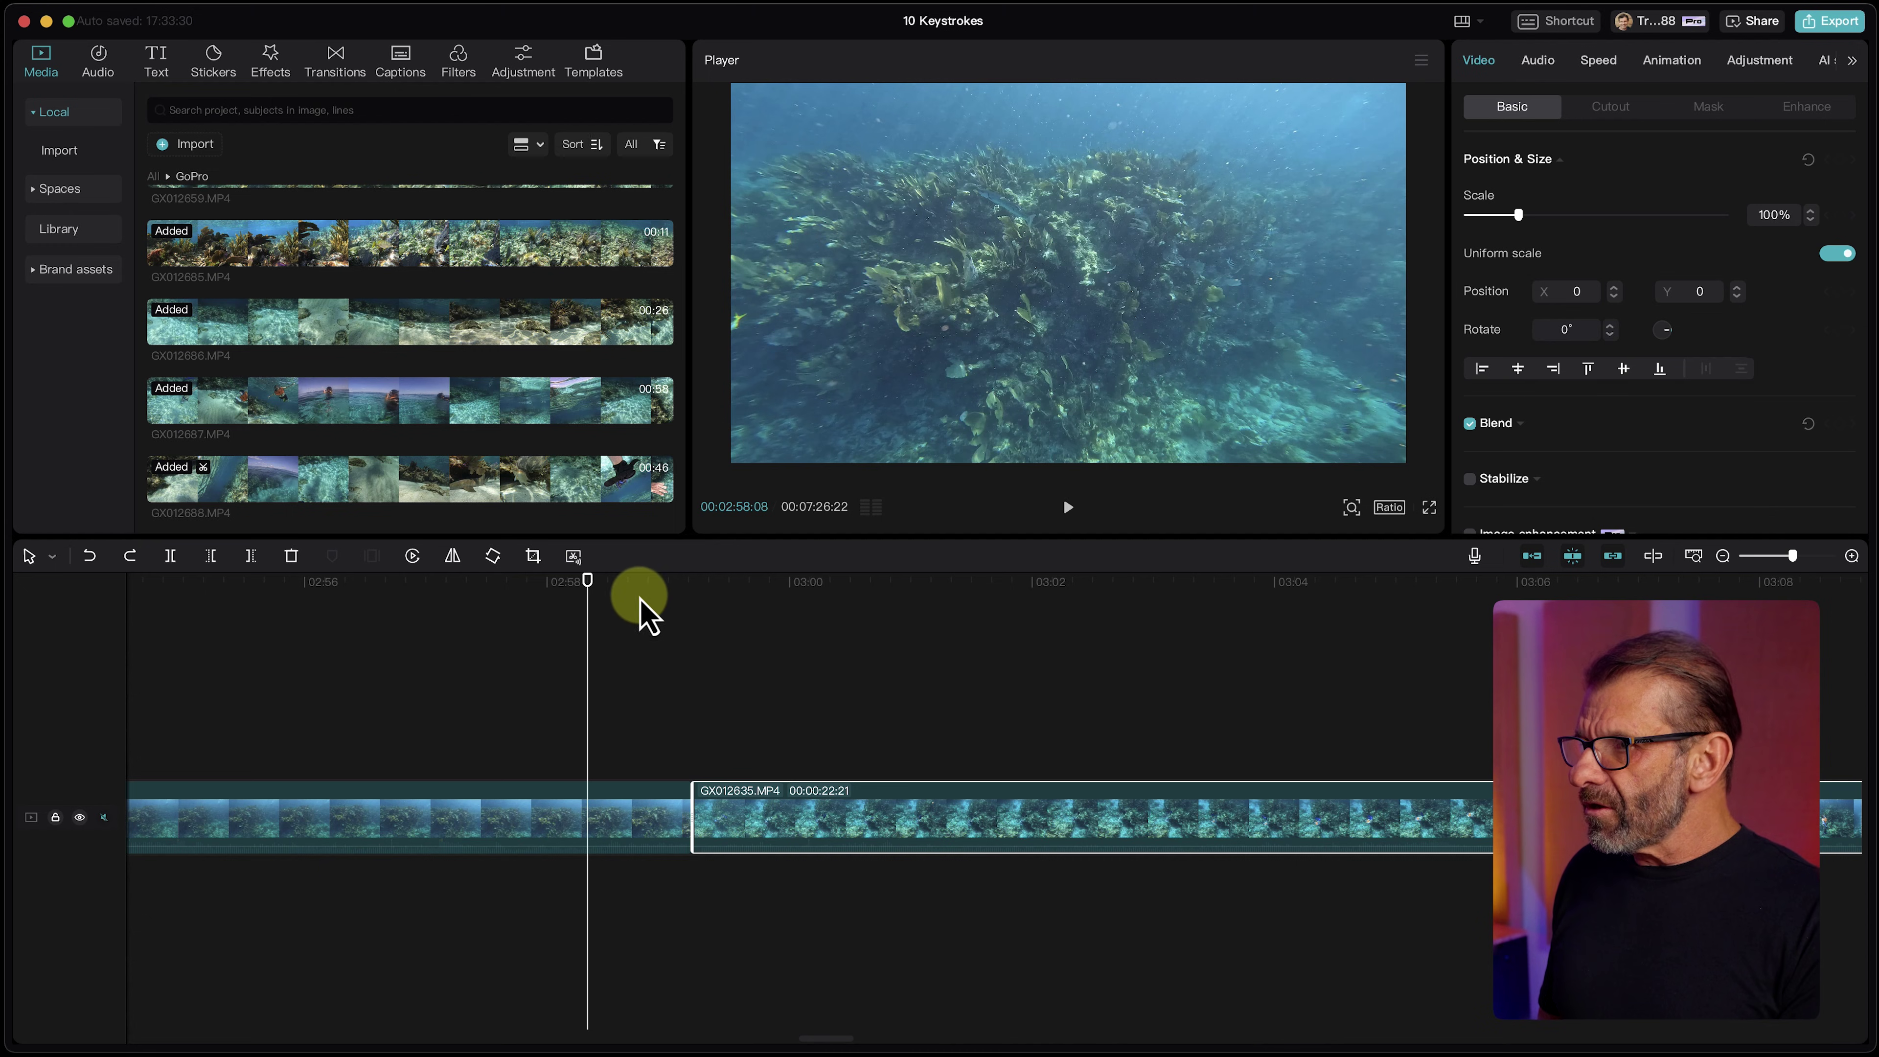
left_click_drag(640, 585, 810, 587)
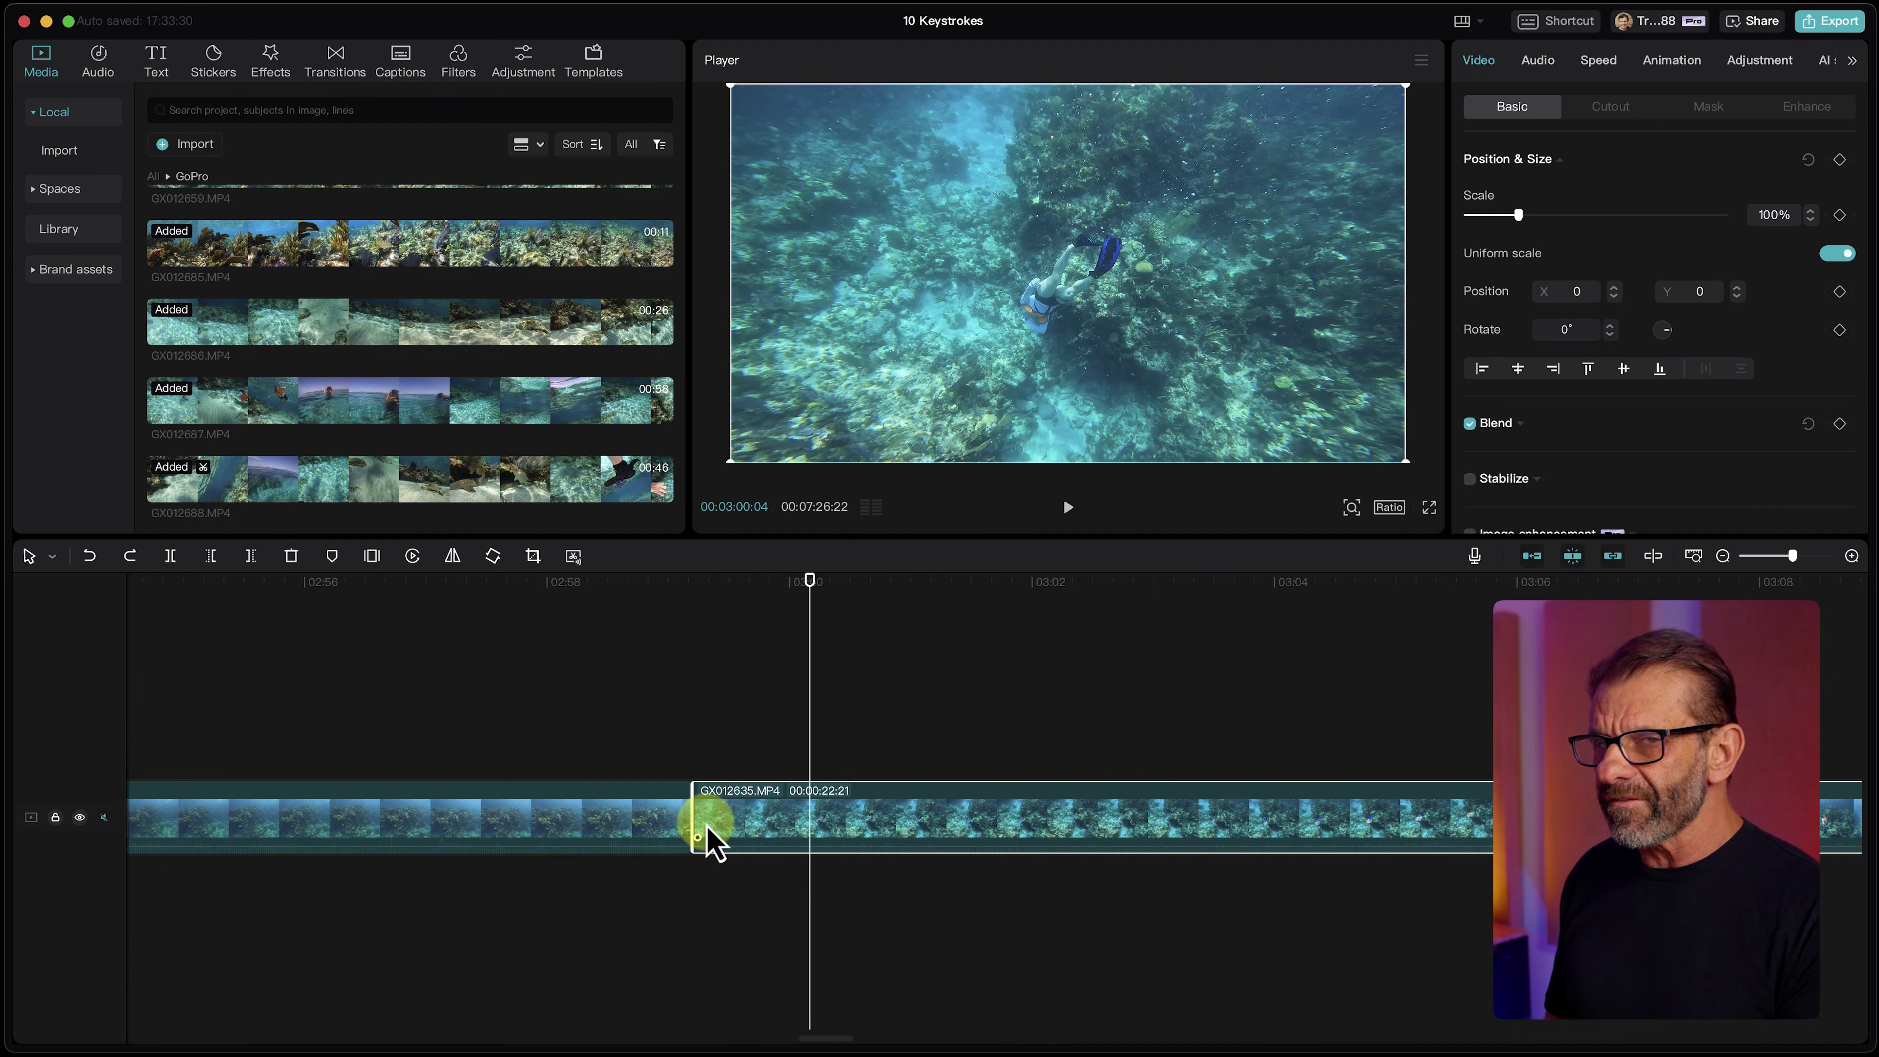
key("q")
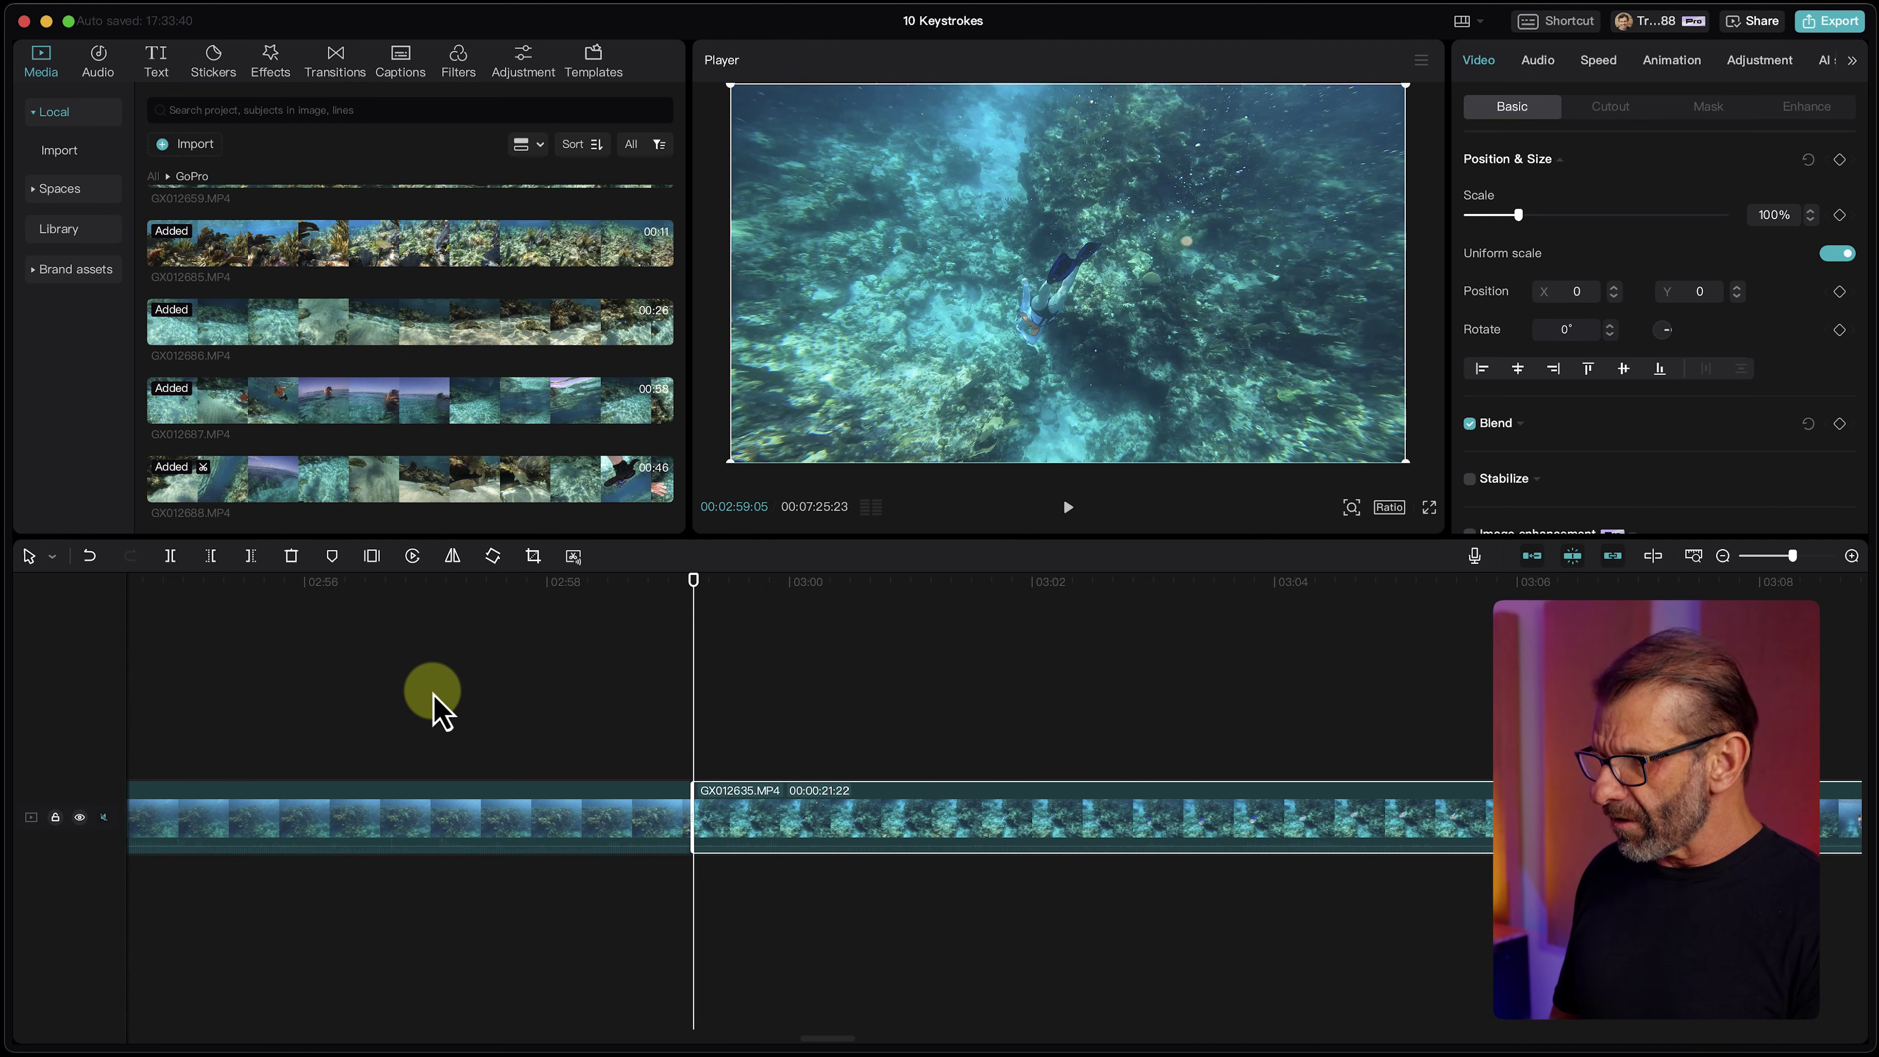
key("super+z")
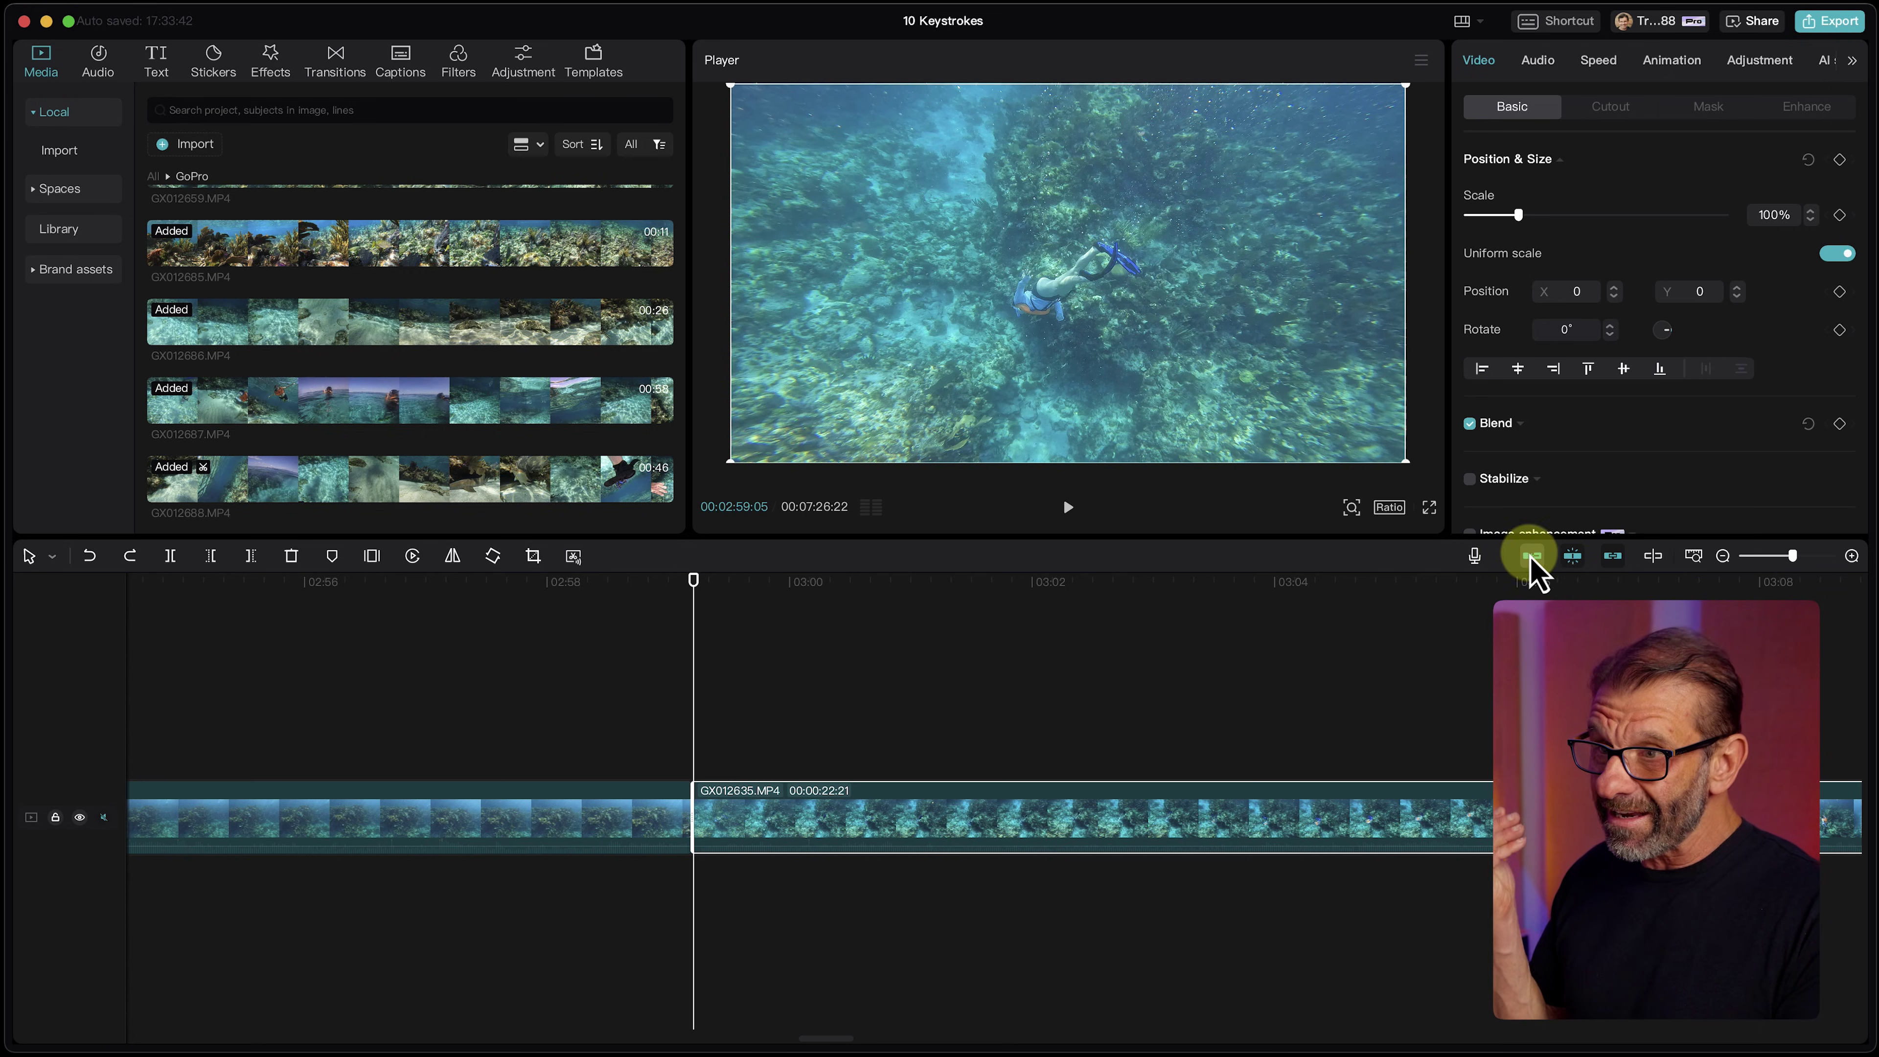
Trim GX012635's start at 03:00 and snap it against the previous clip, leaving 00:00:21:19.
left_click_drag(702, 584, 825, 607)
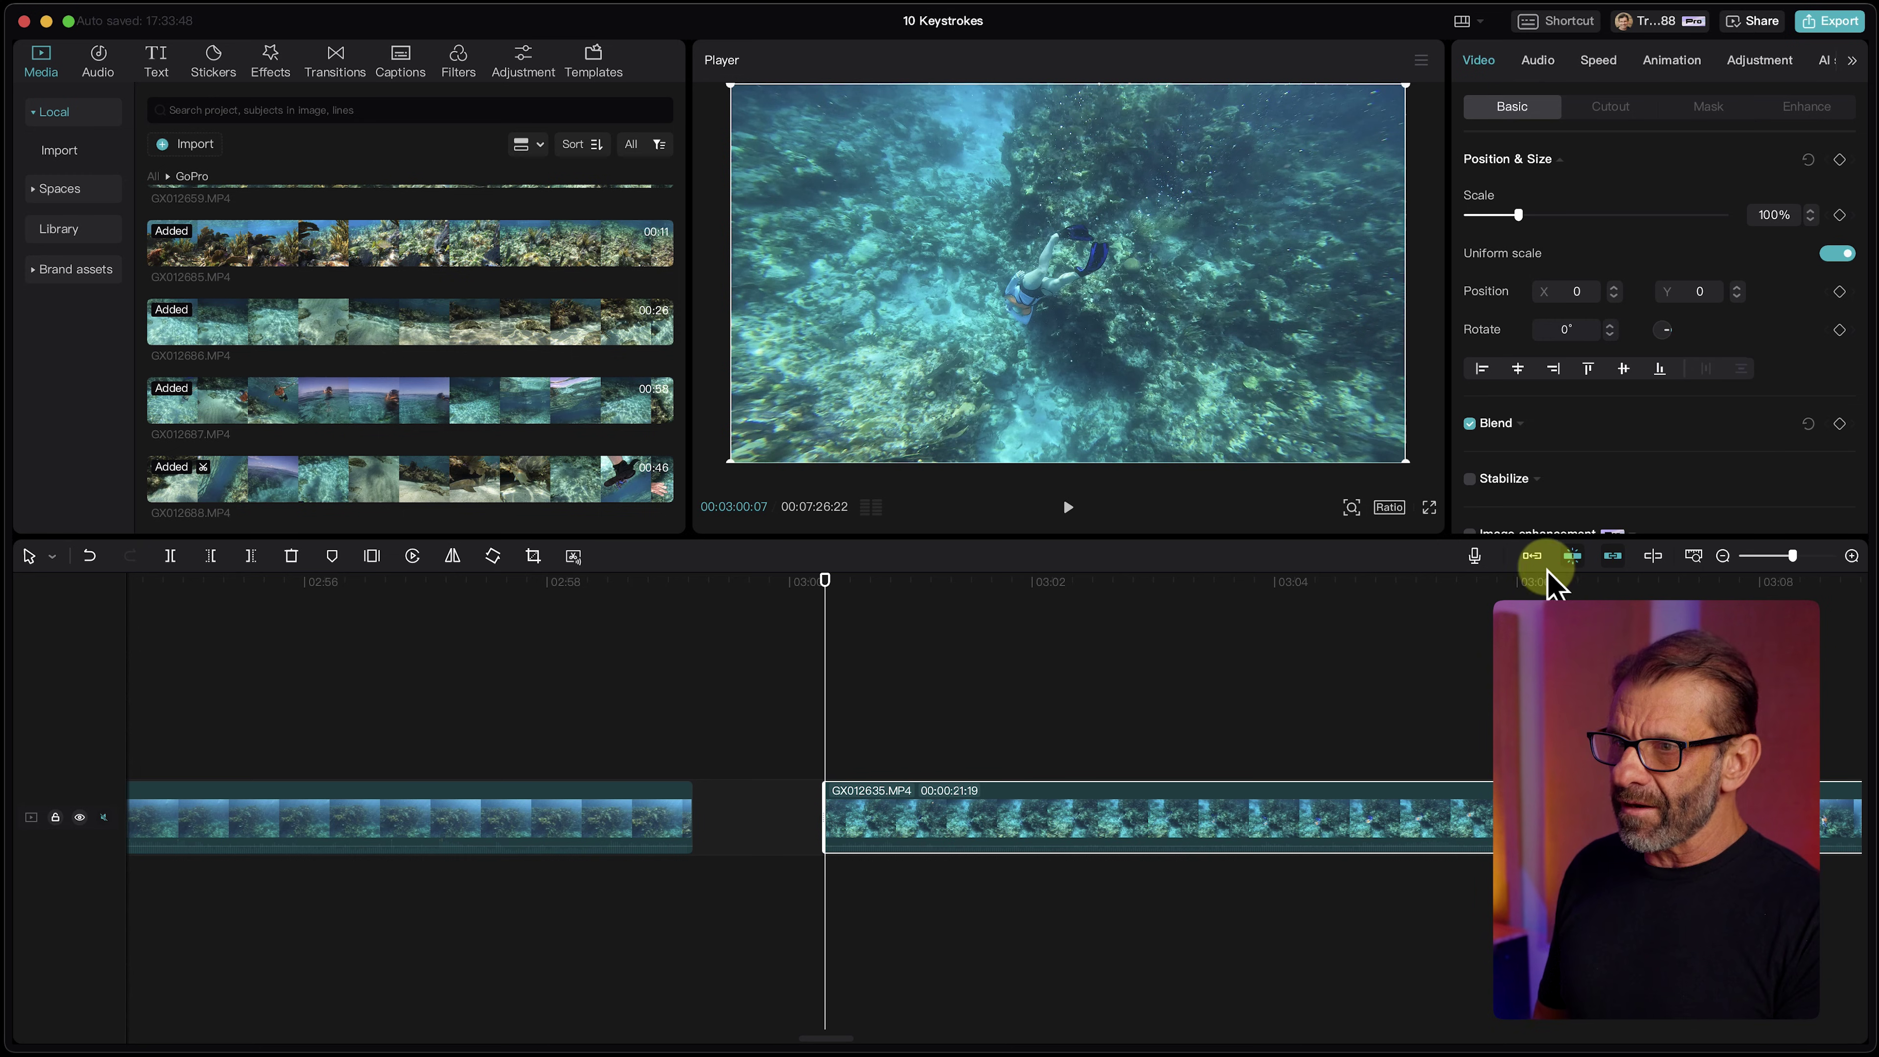
left_click(1531, 557)
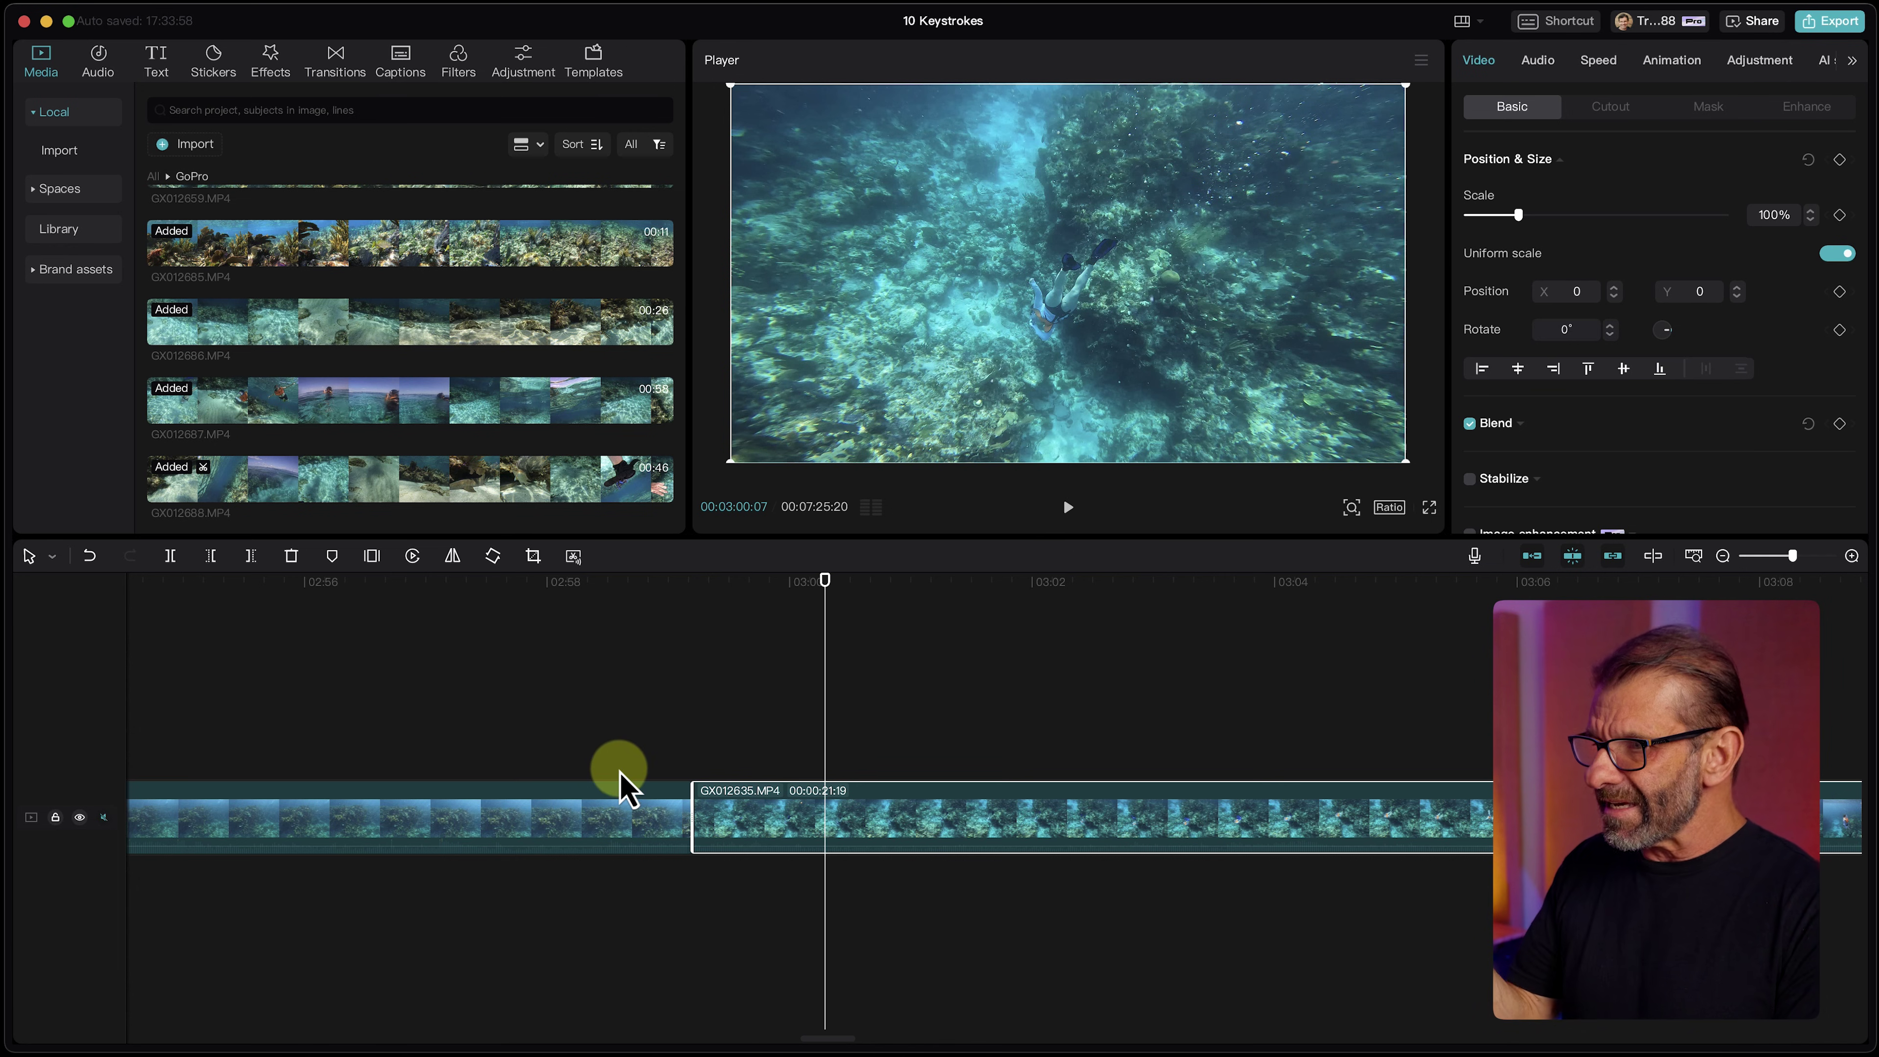
key("super+minus")
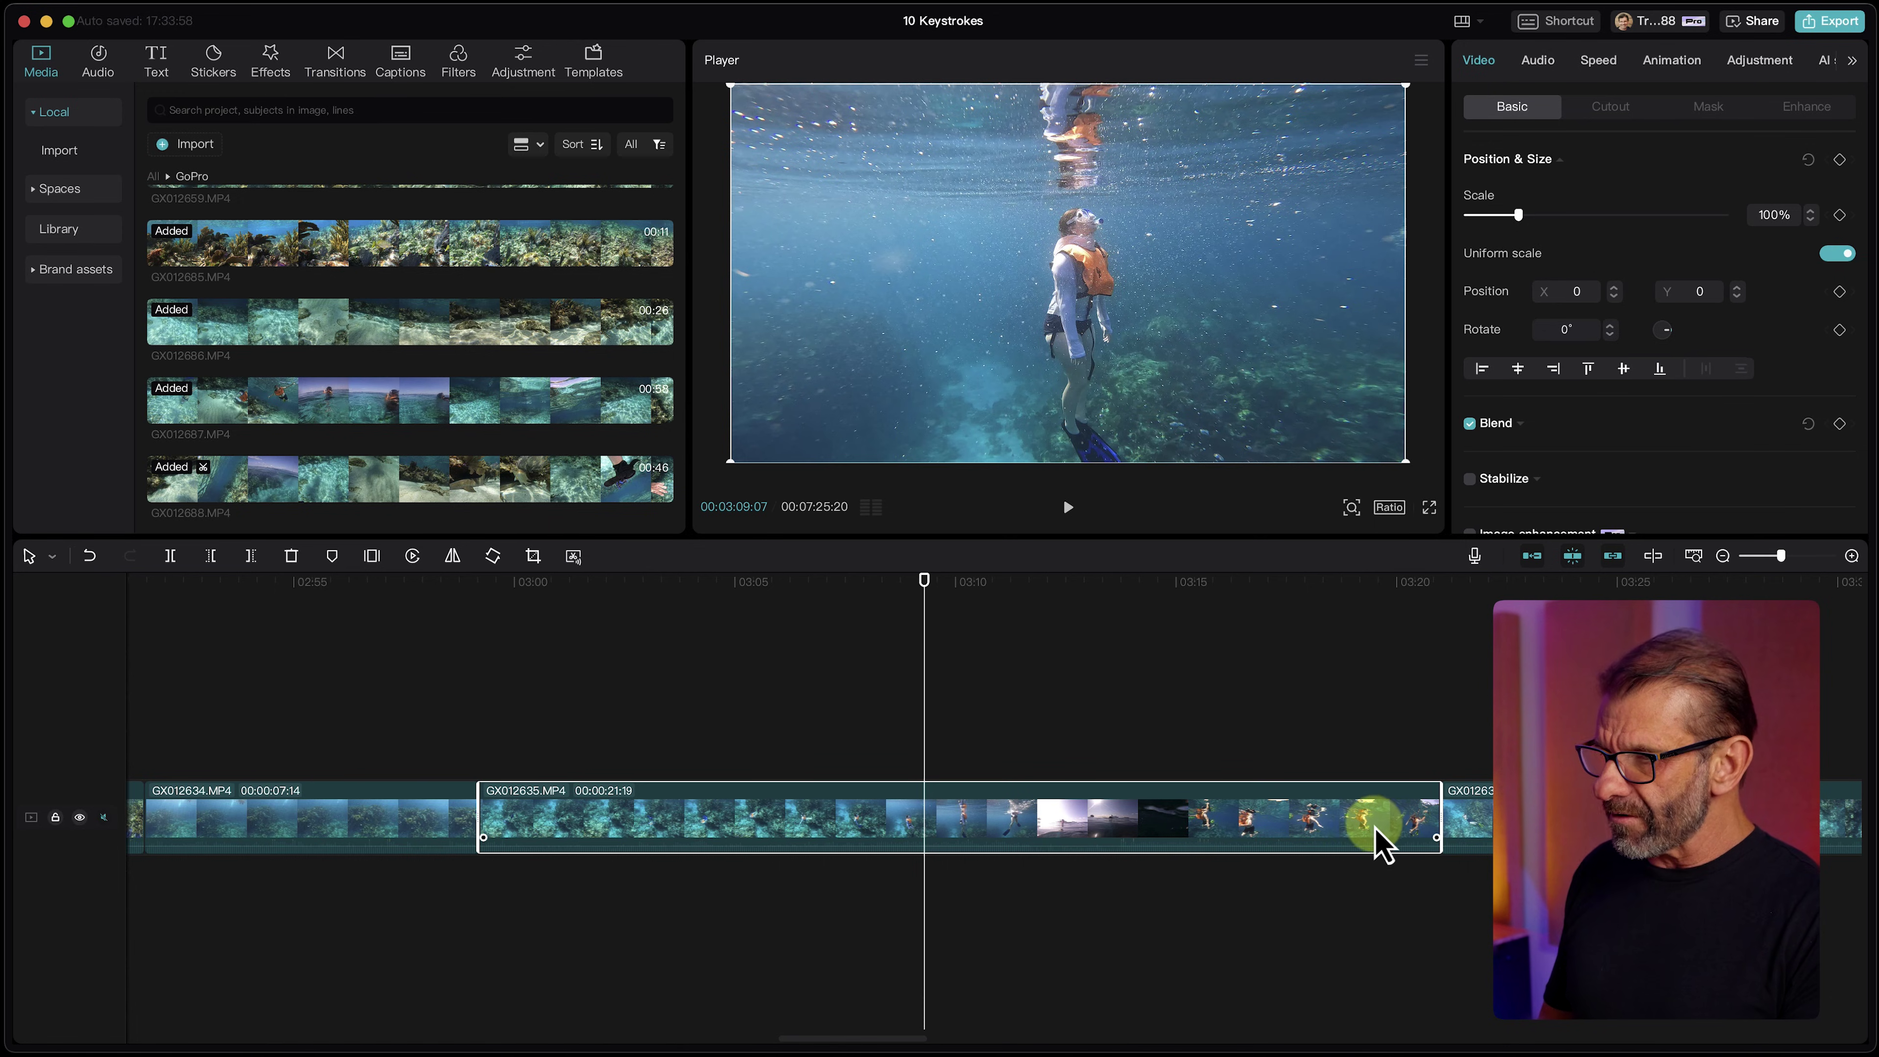
Trim GX012635's end at the 03:09 playhead with W, leaving 00:00:10:02.
key("w")
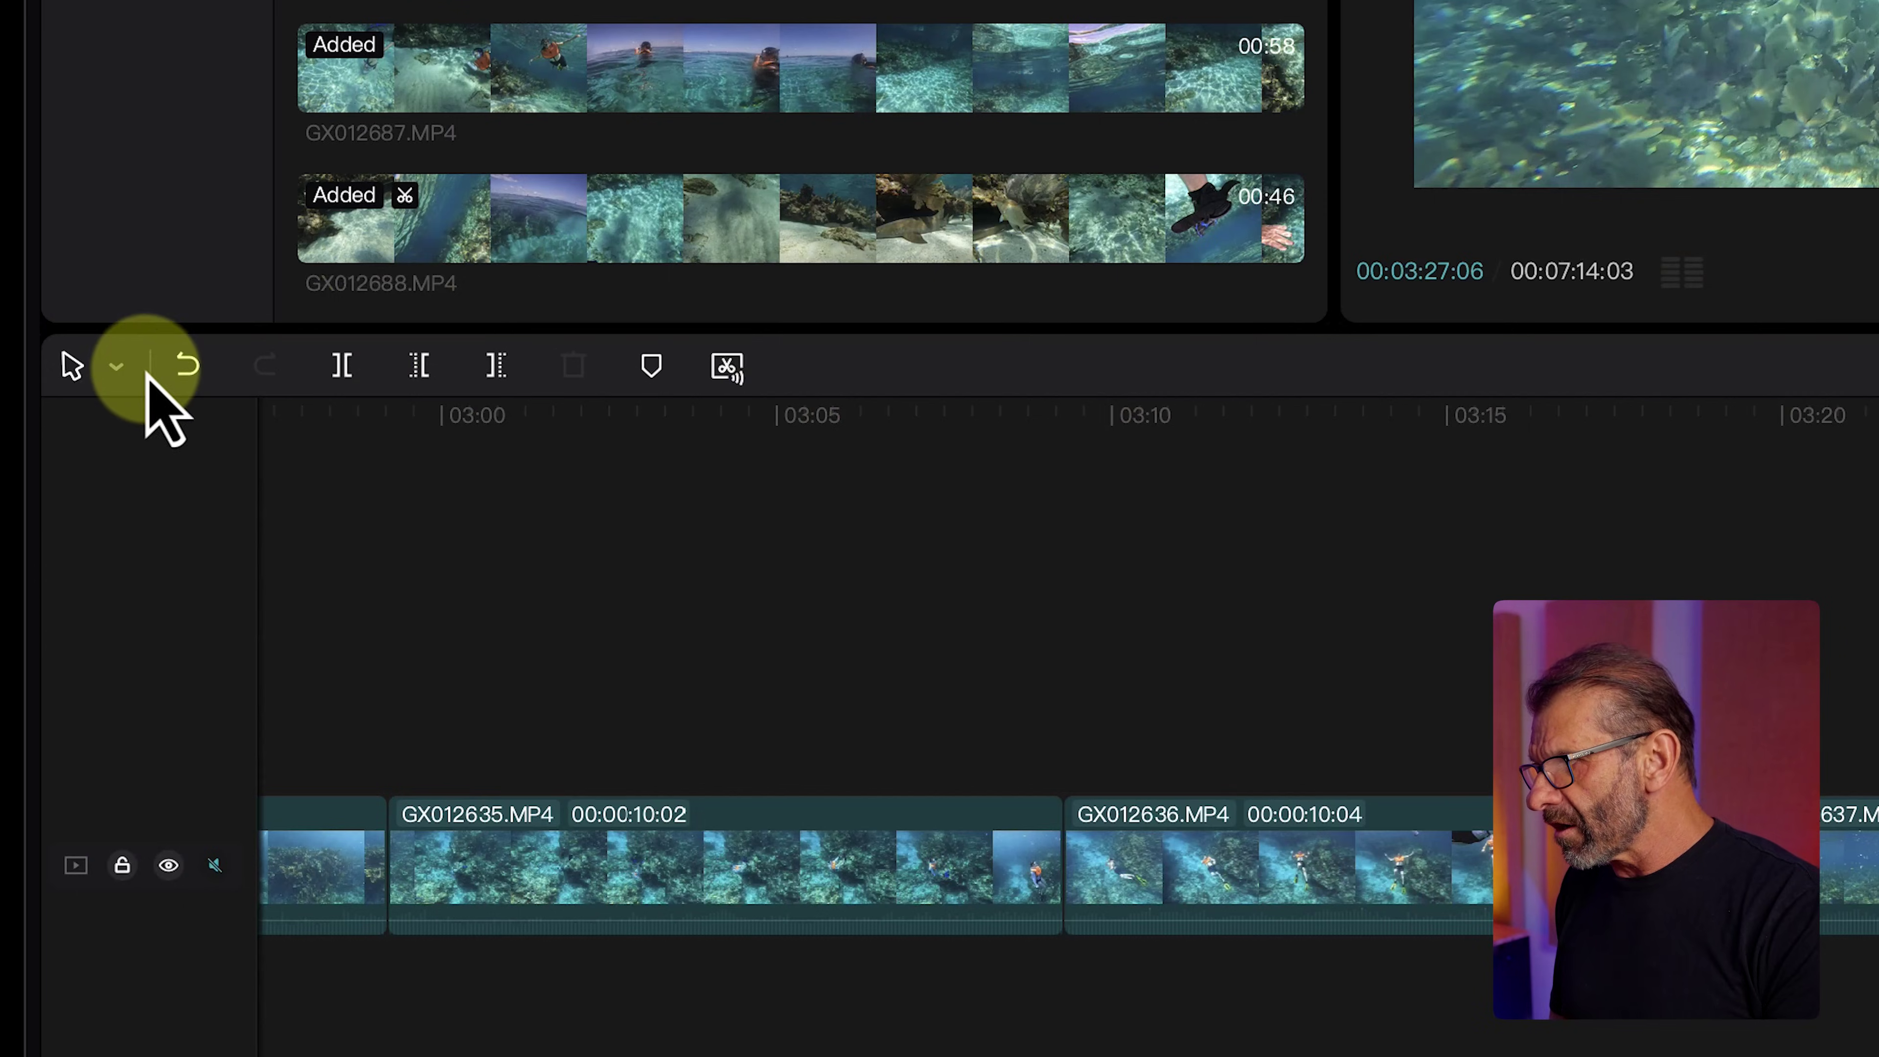
Try cutting GX012637 with the blade mode, then undo the cut.
left_click(119, 368)
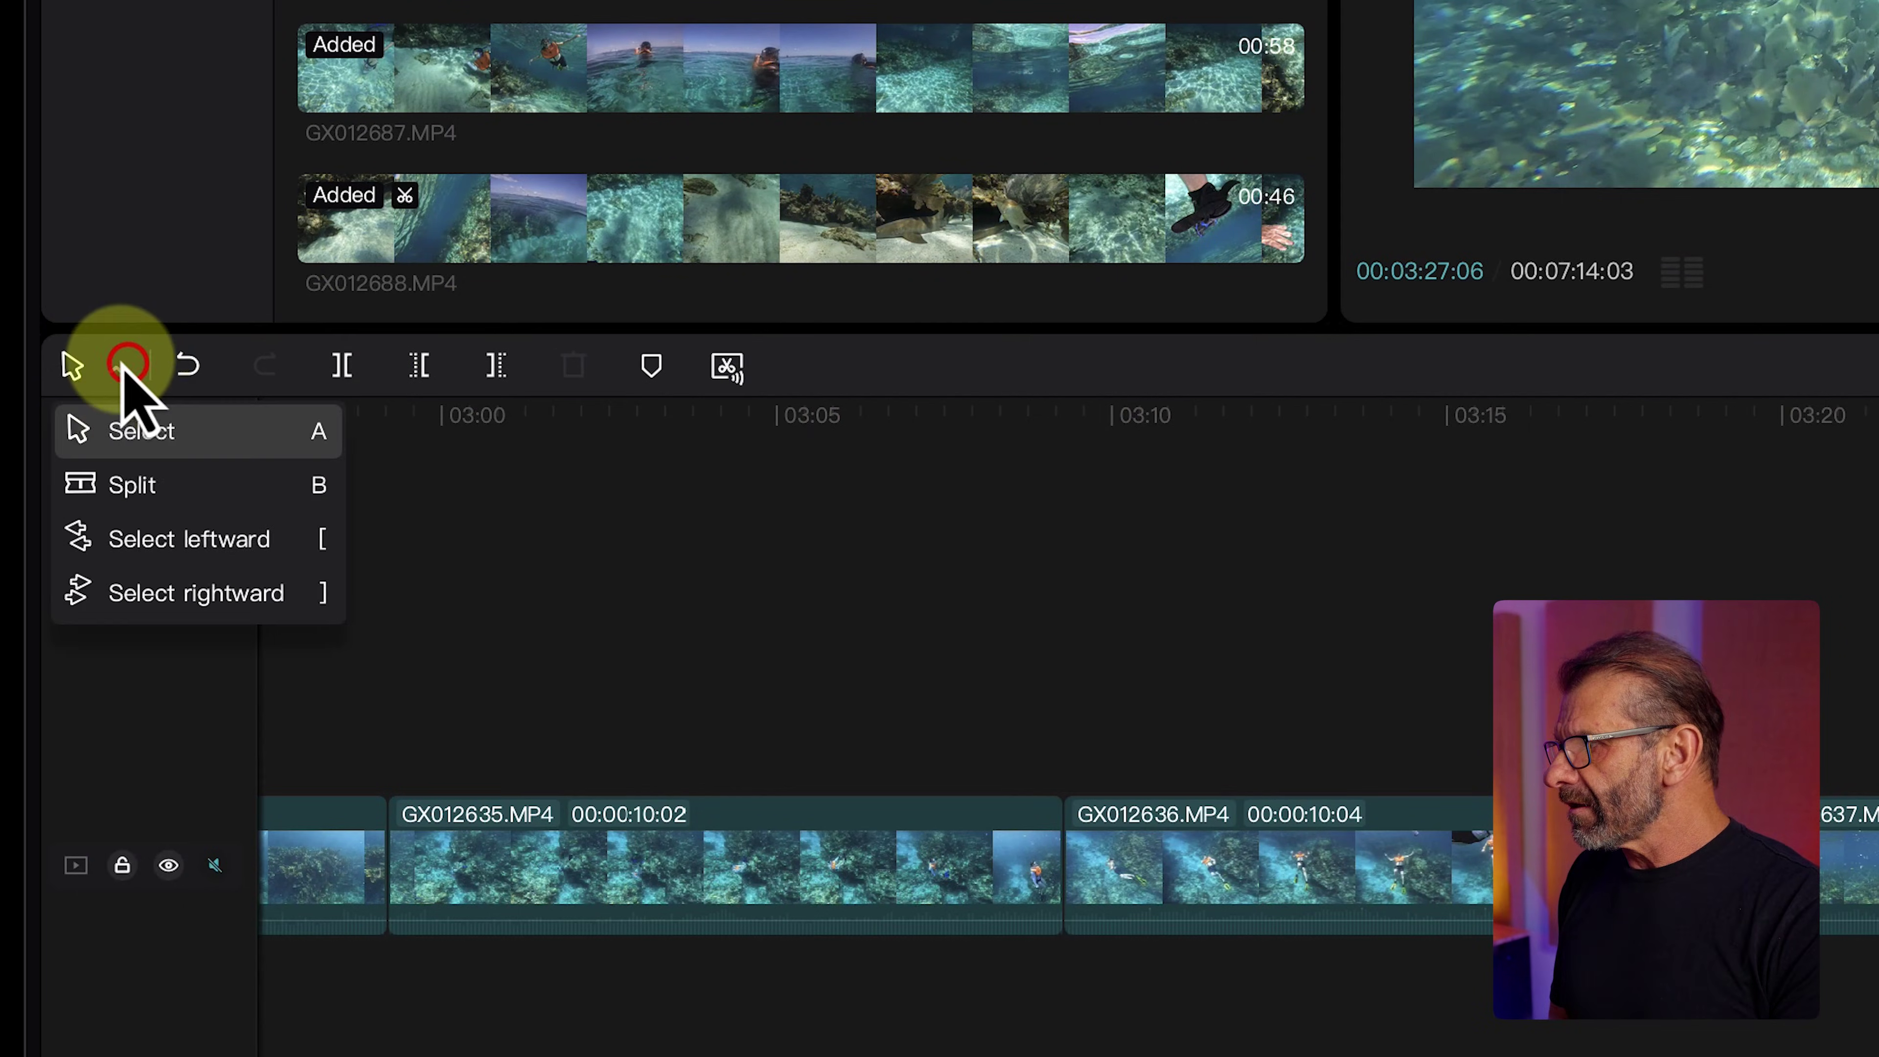
left_click(134, 485)
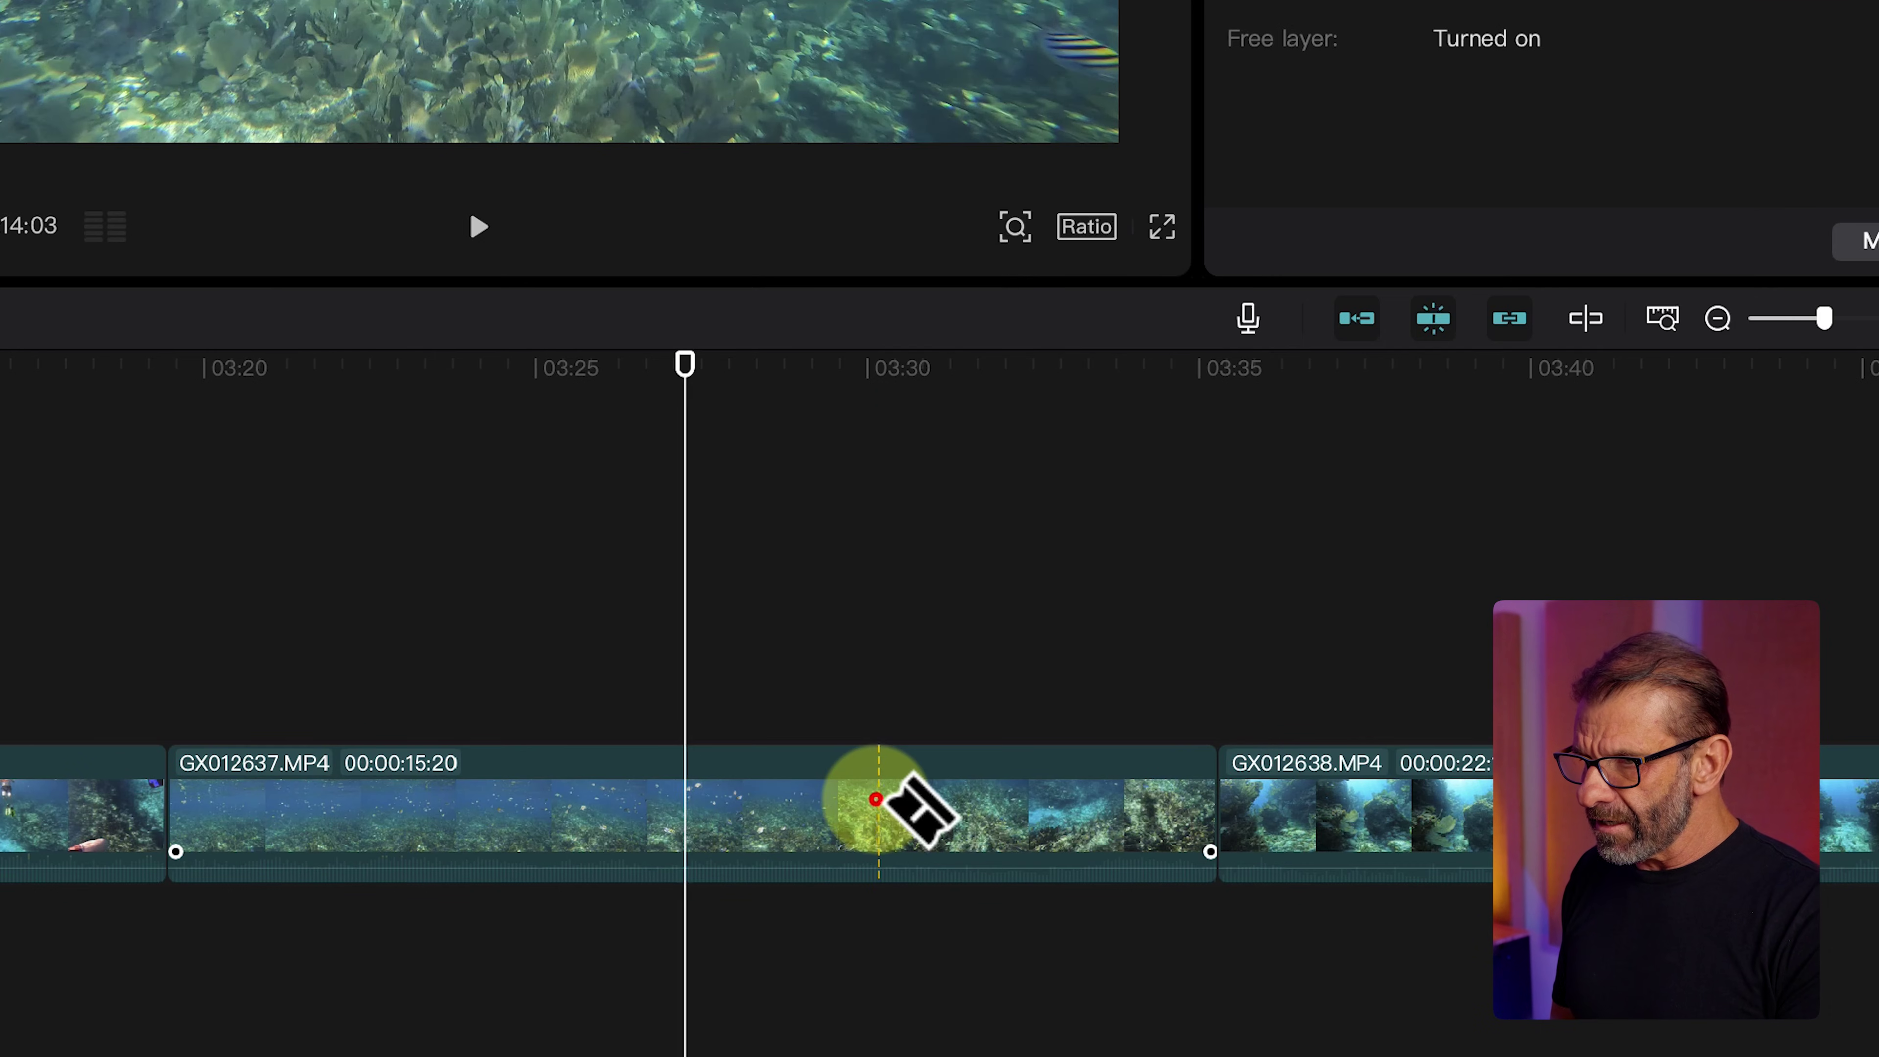
left_click(876, 800)
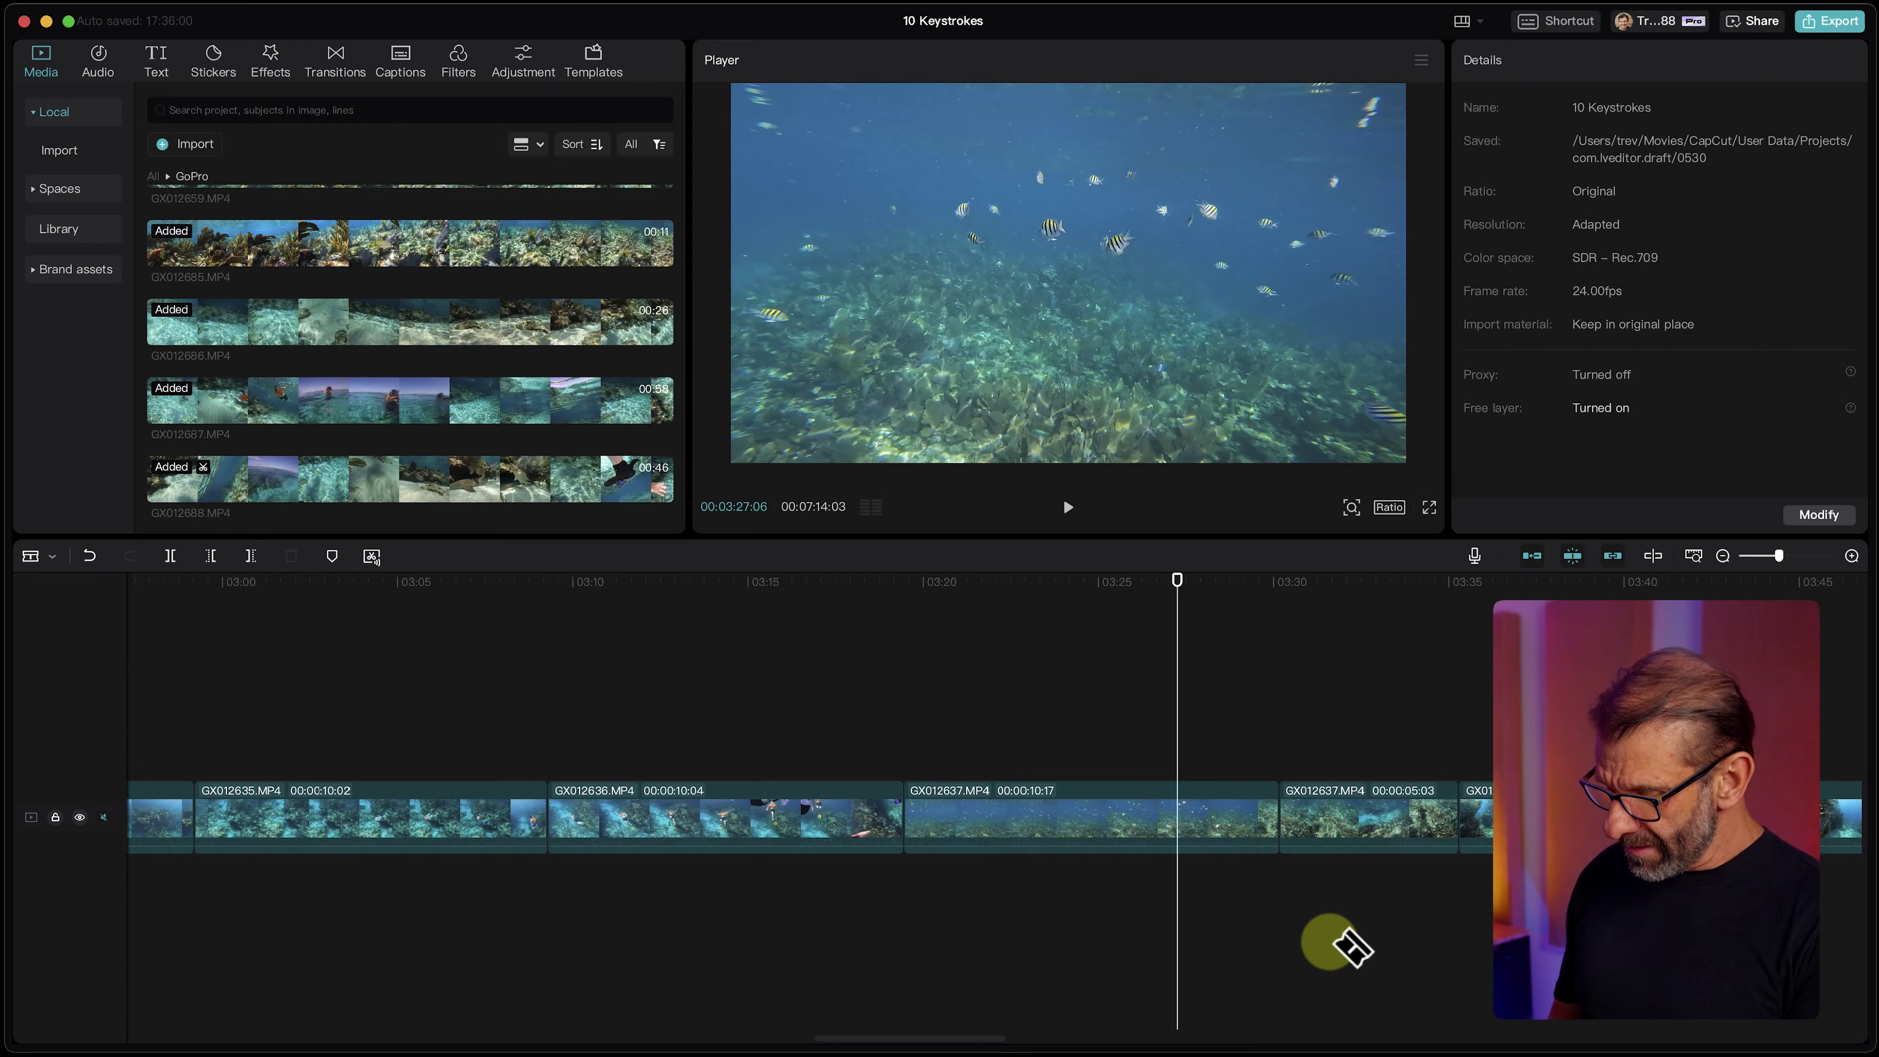
key("super+z")
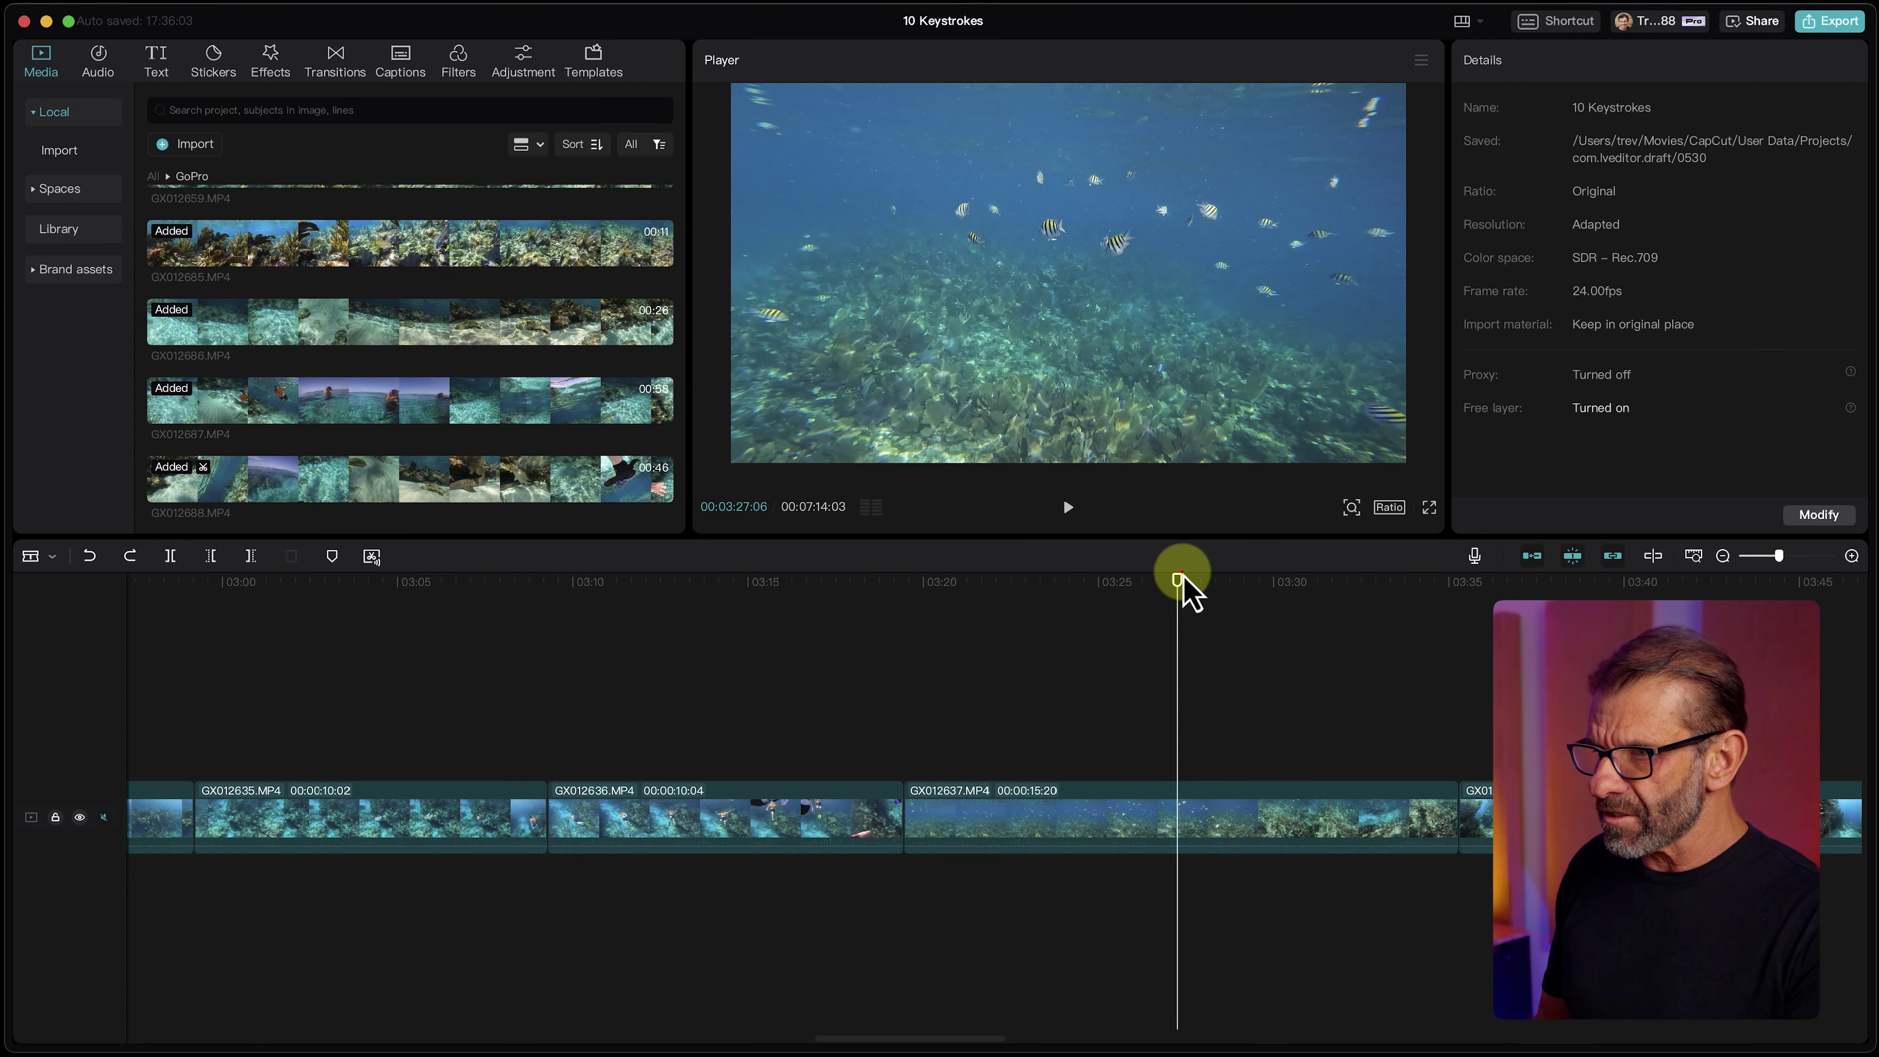
Split GX012637 at 03:31 with Cmd+B, delete the 00:00:11:21 part, then undo the deletion.
left_click_drag(1181, 579, 1320, 608)
key("super+b")
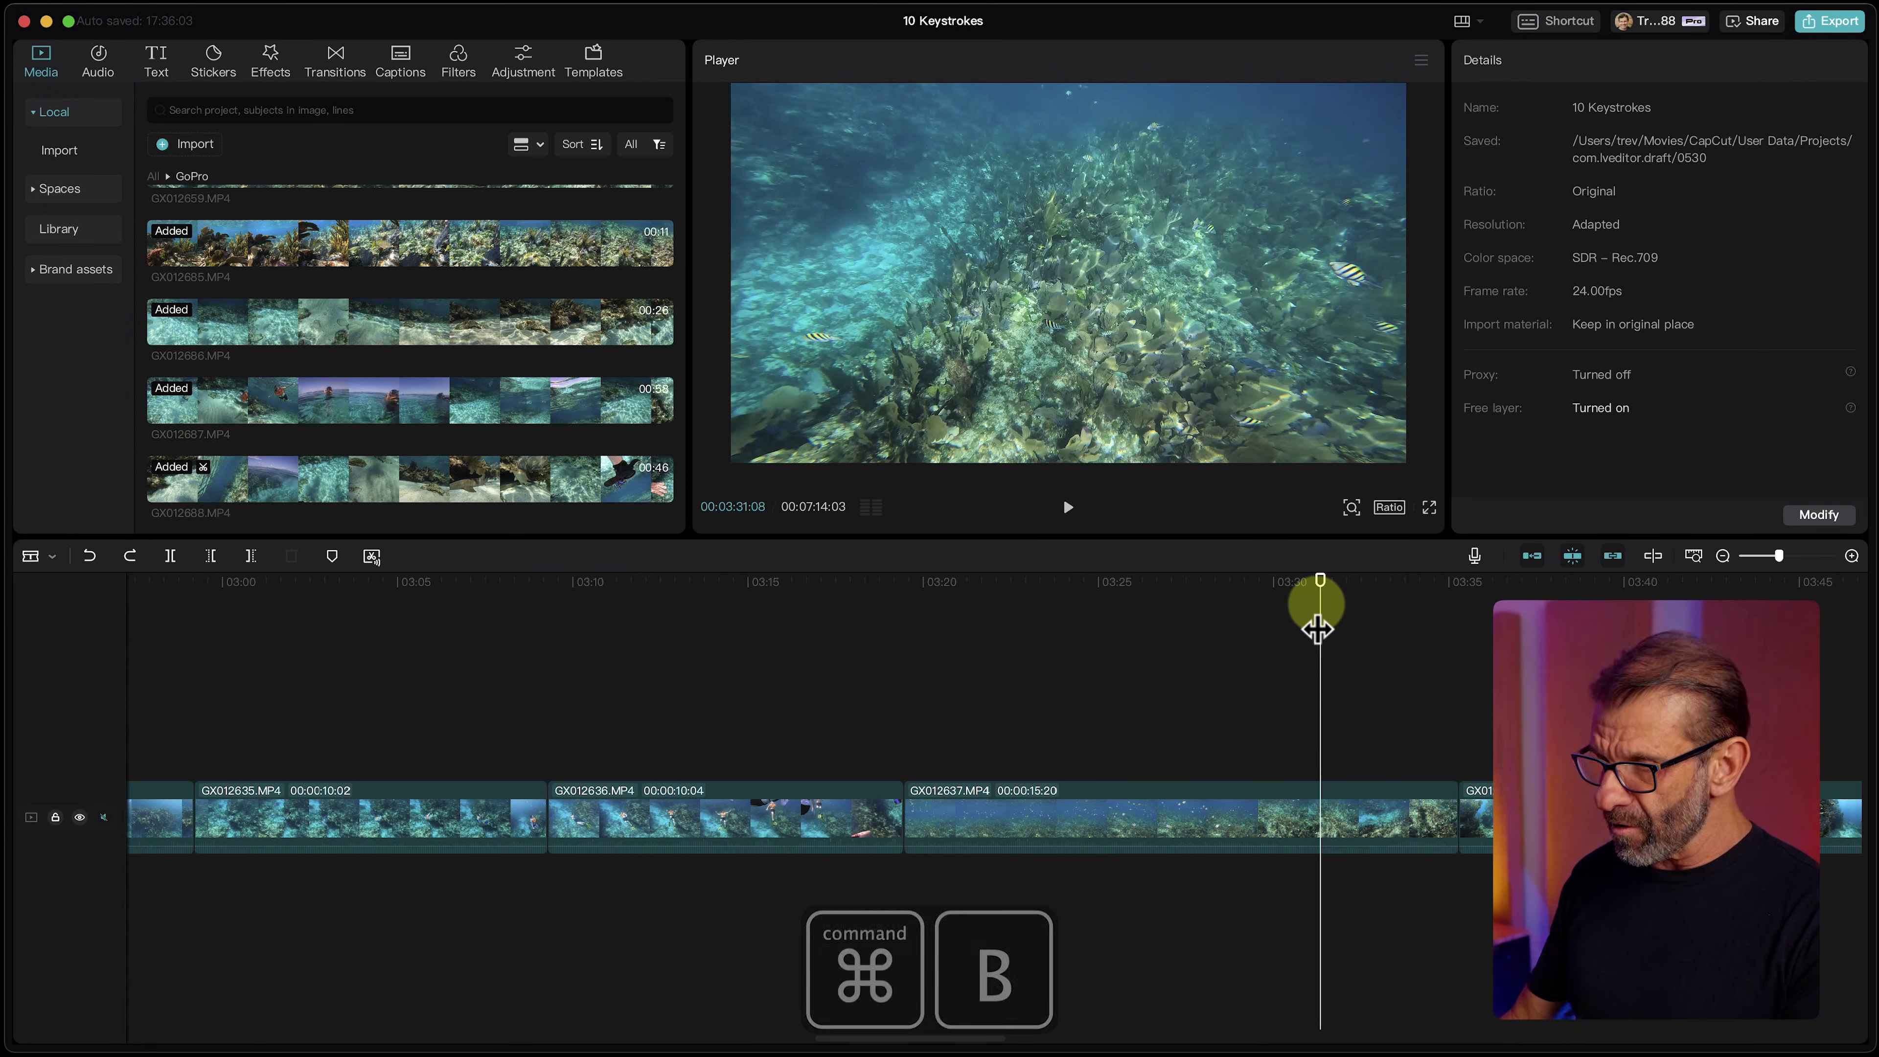
key("super+b")
left_click_drag(1304, 586, 1163, 608)
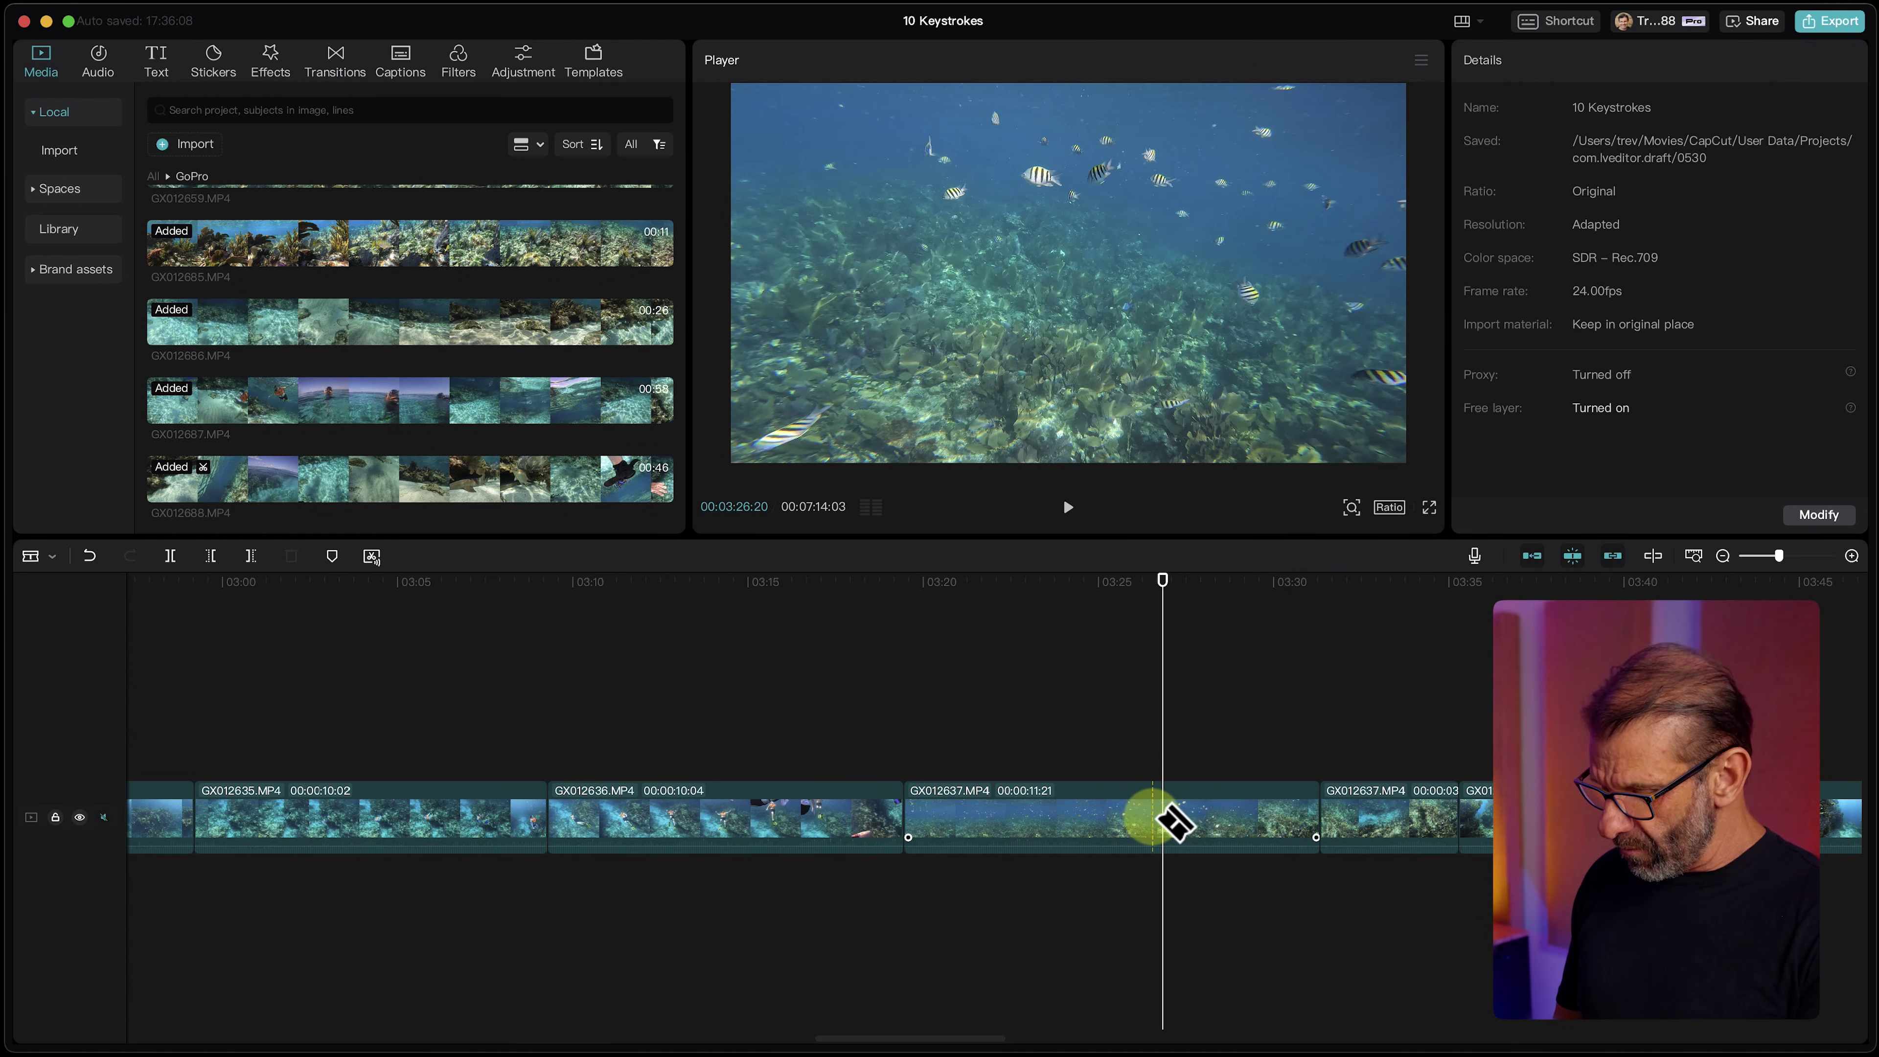
left_click(1160, 820)
key("Delete")
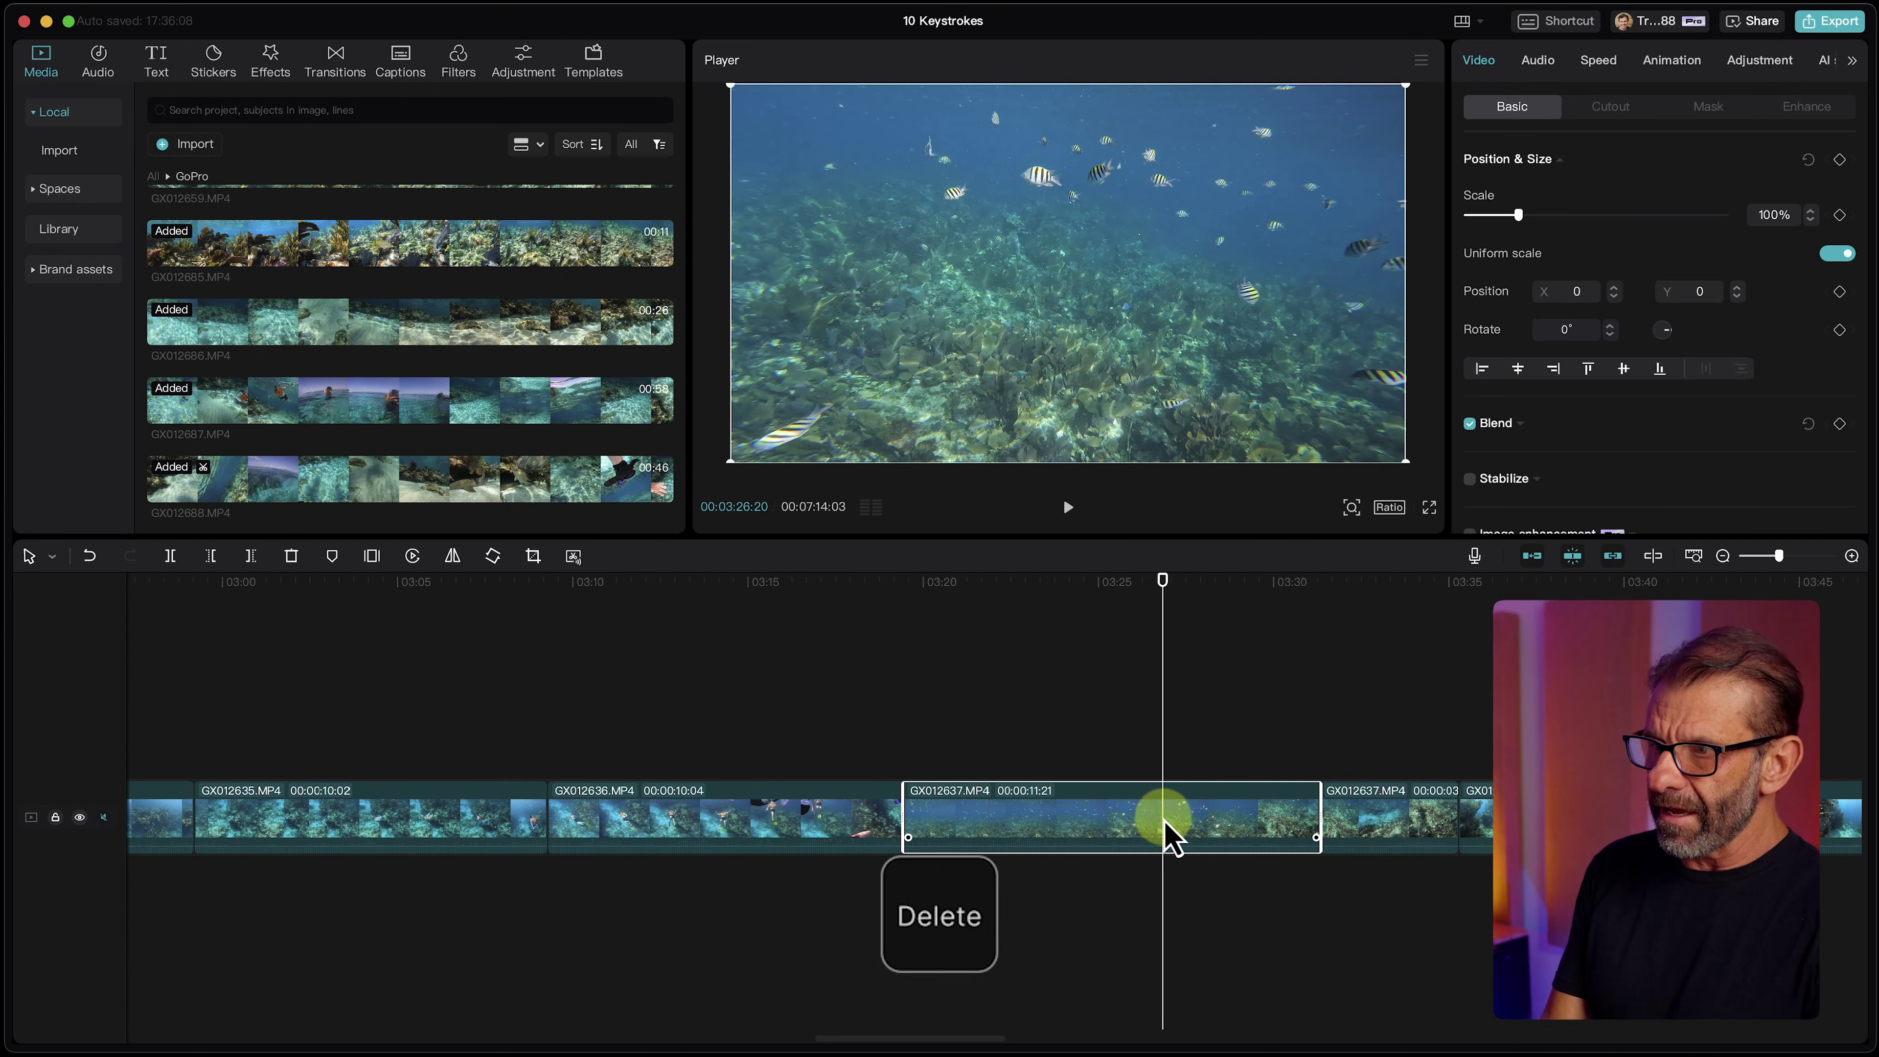
key("super+z")
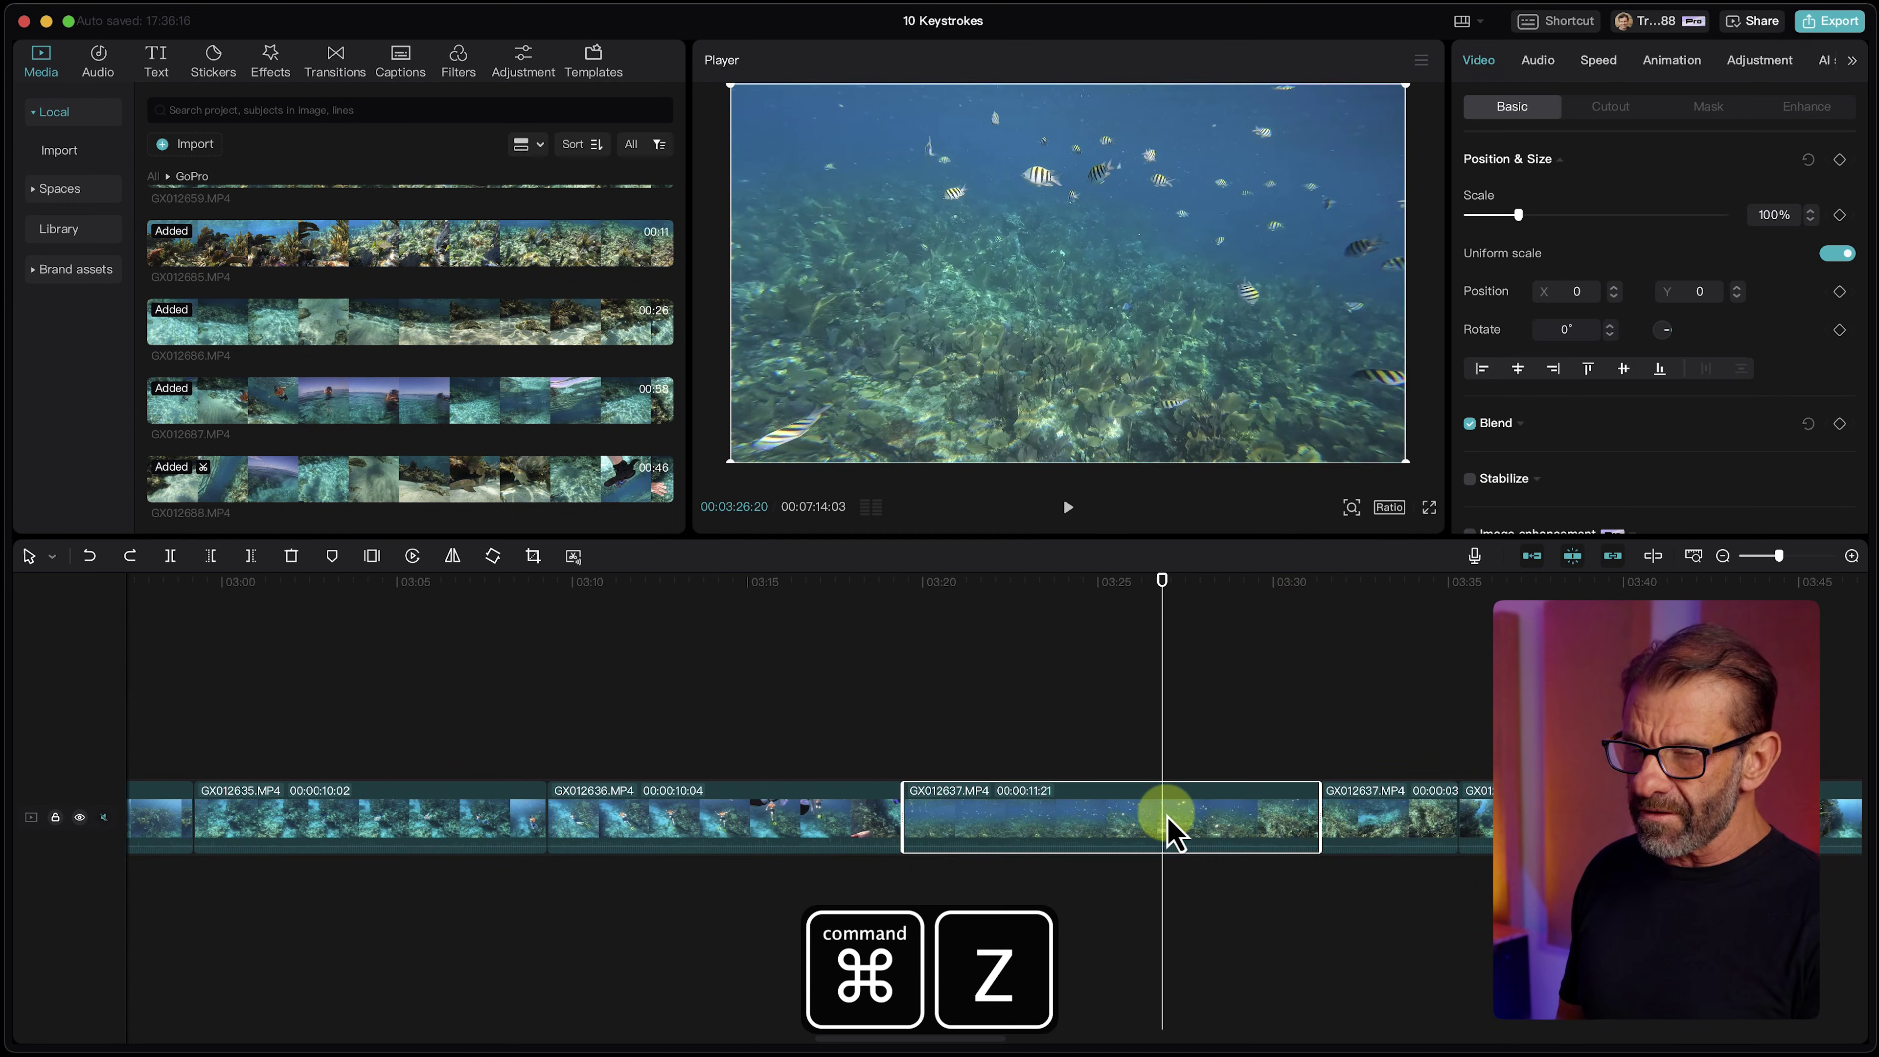
Split GX012637 at about 03:26 and delete its 00:00:06:12 first piece.
key("b")
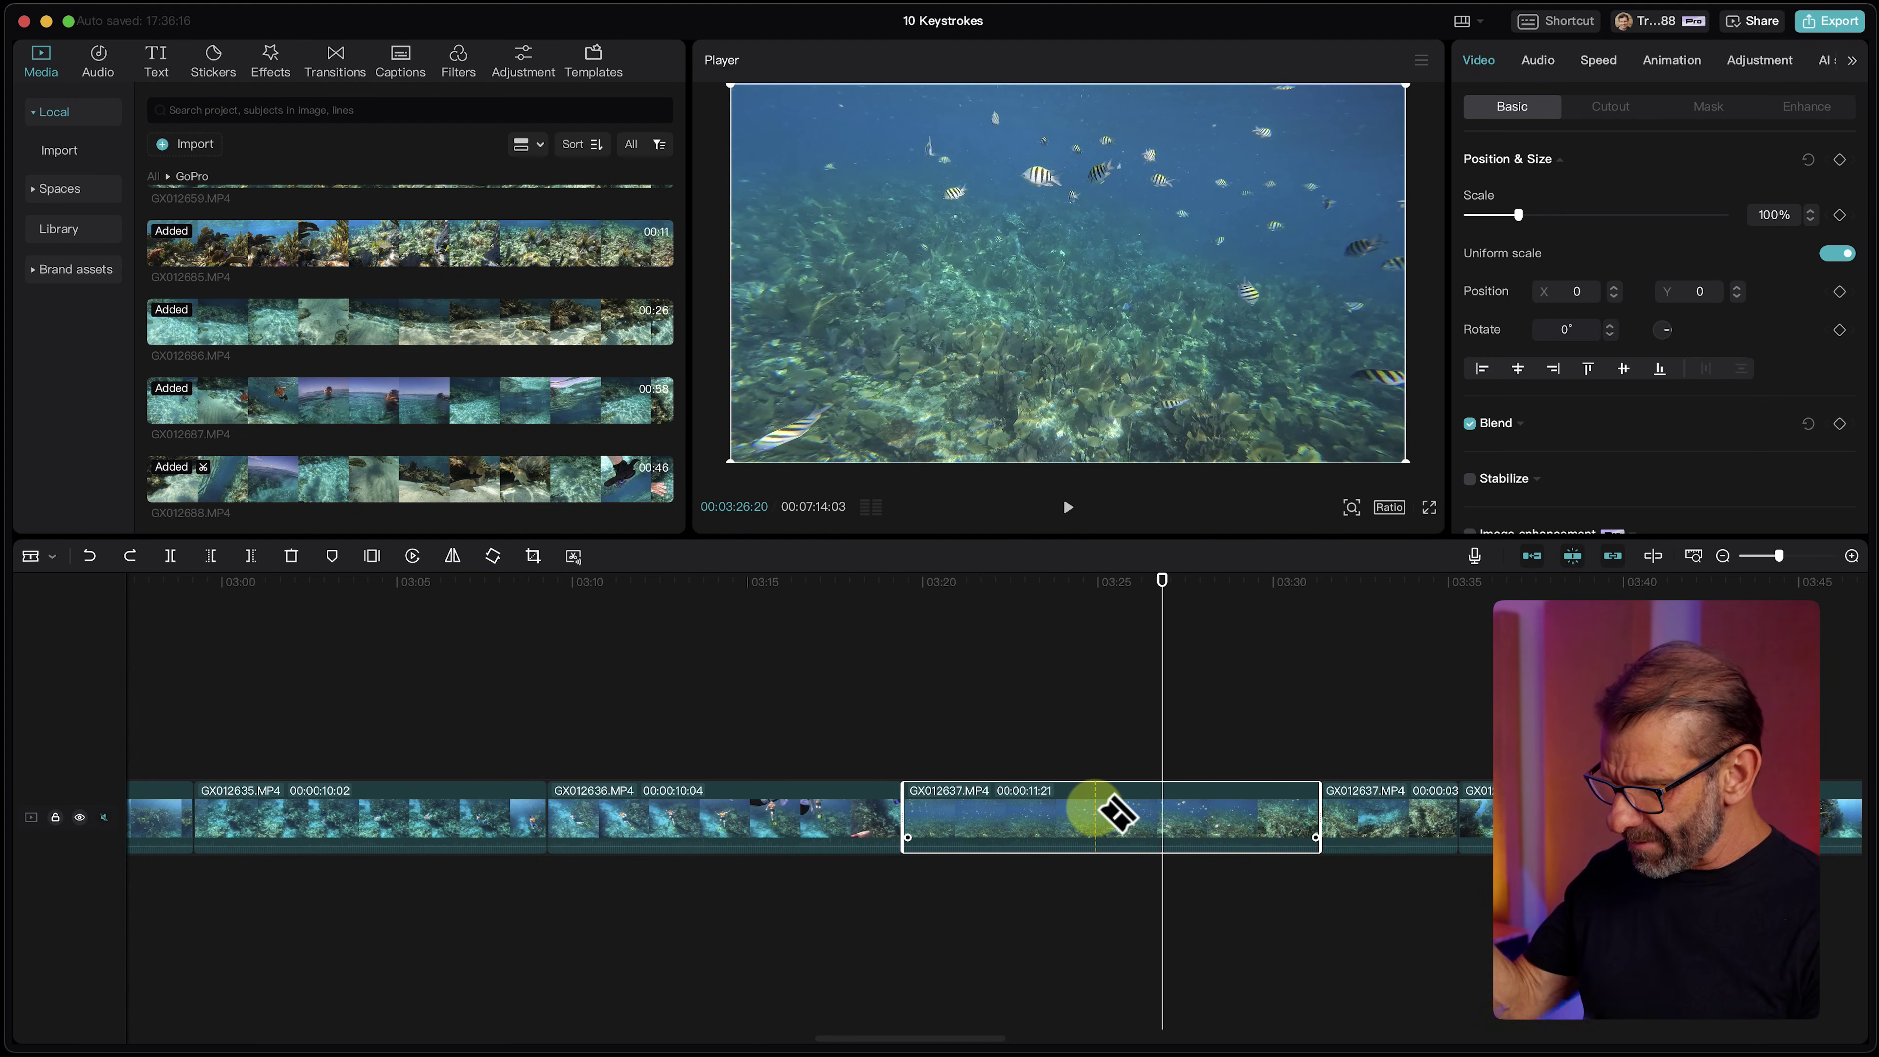
key("a")
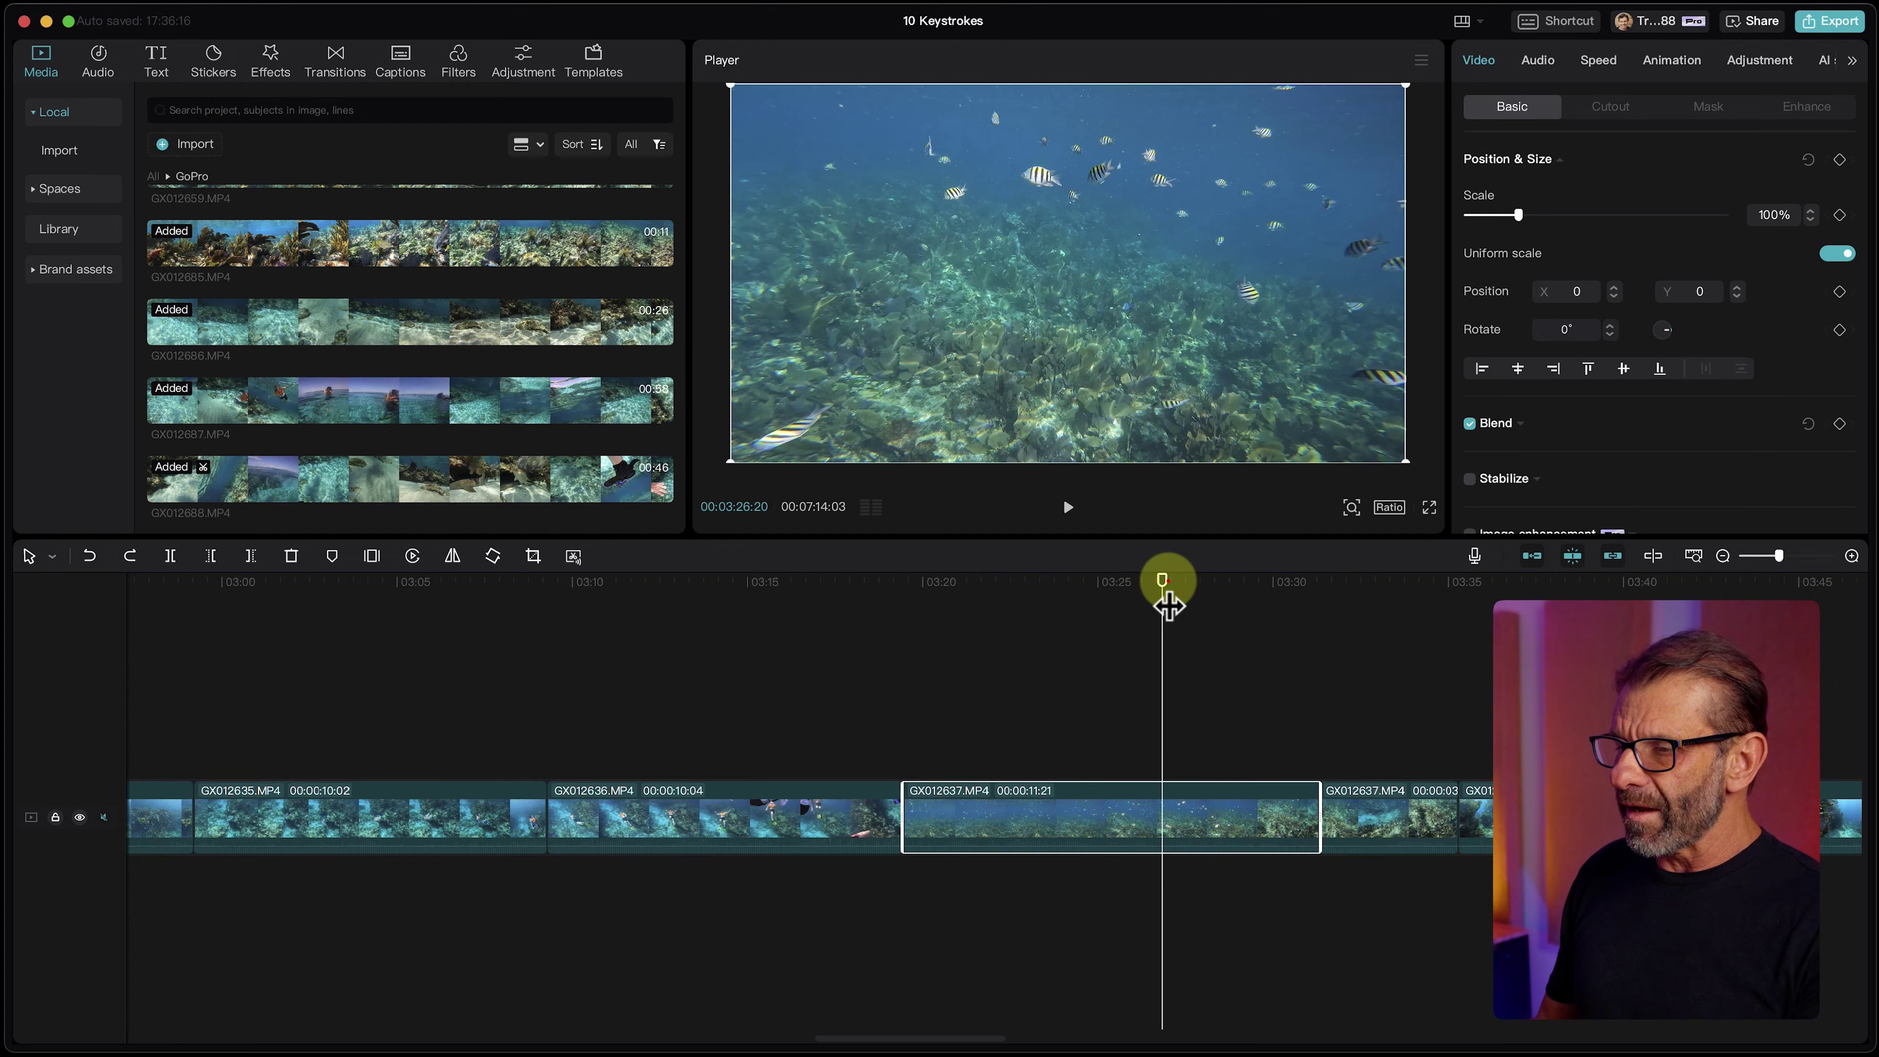
mouse_move(1163, 581)
left_mouse_down()
mouse_move(1113, 587)
mouse_move(1141, 601)
mouse_move(1086, 592)
mouse_move(1132, 586)
left_mouse_up()
key("super+b")
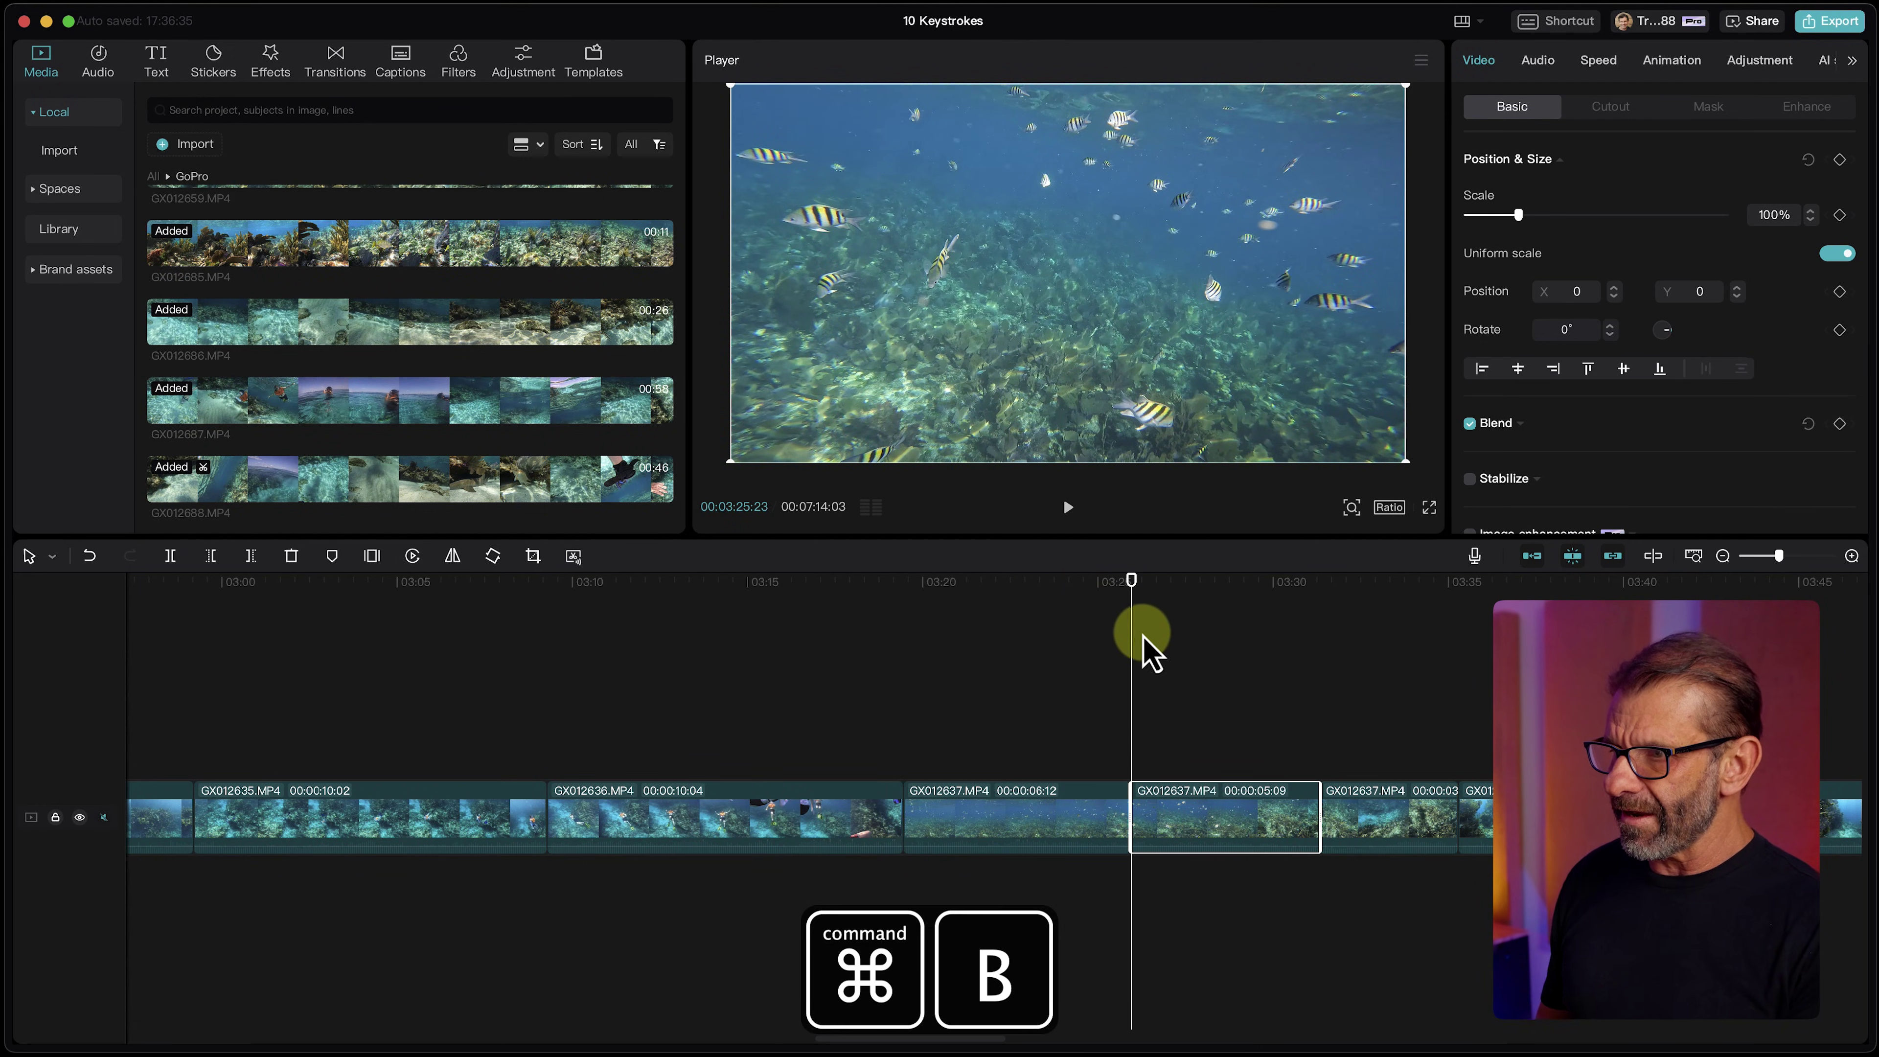
left_click(1007, 817)
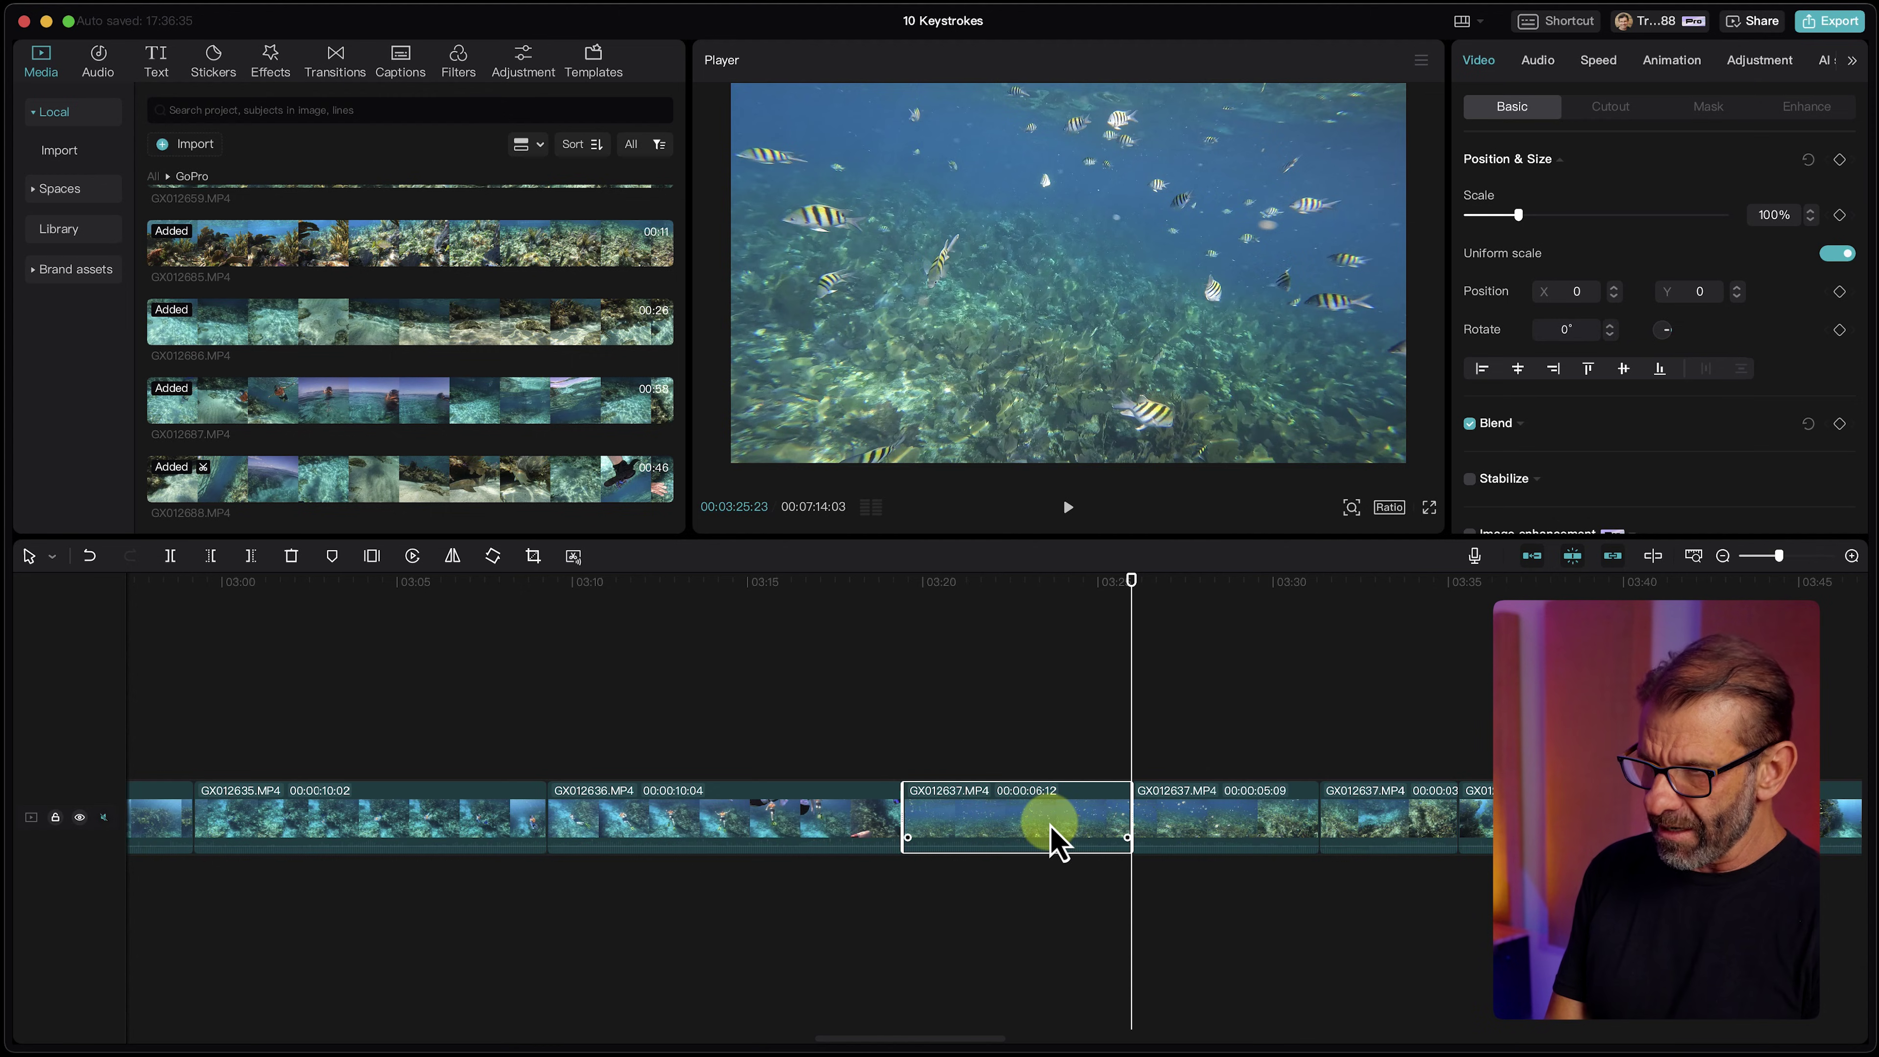
key("Delete")
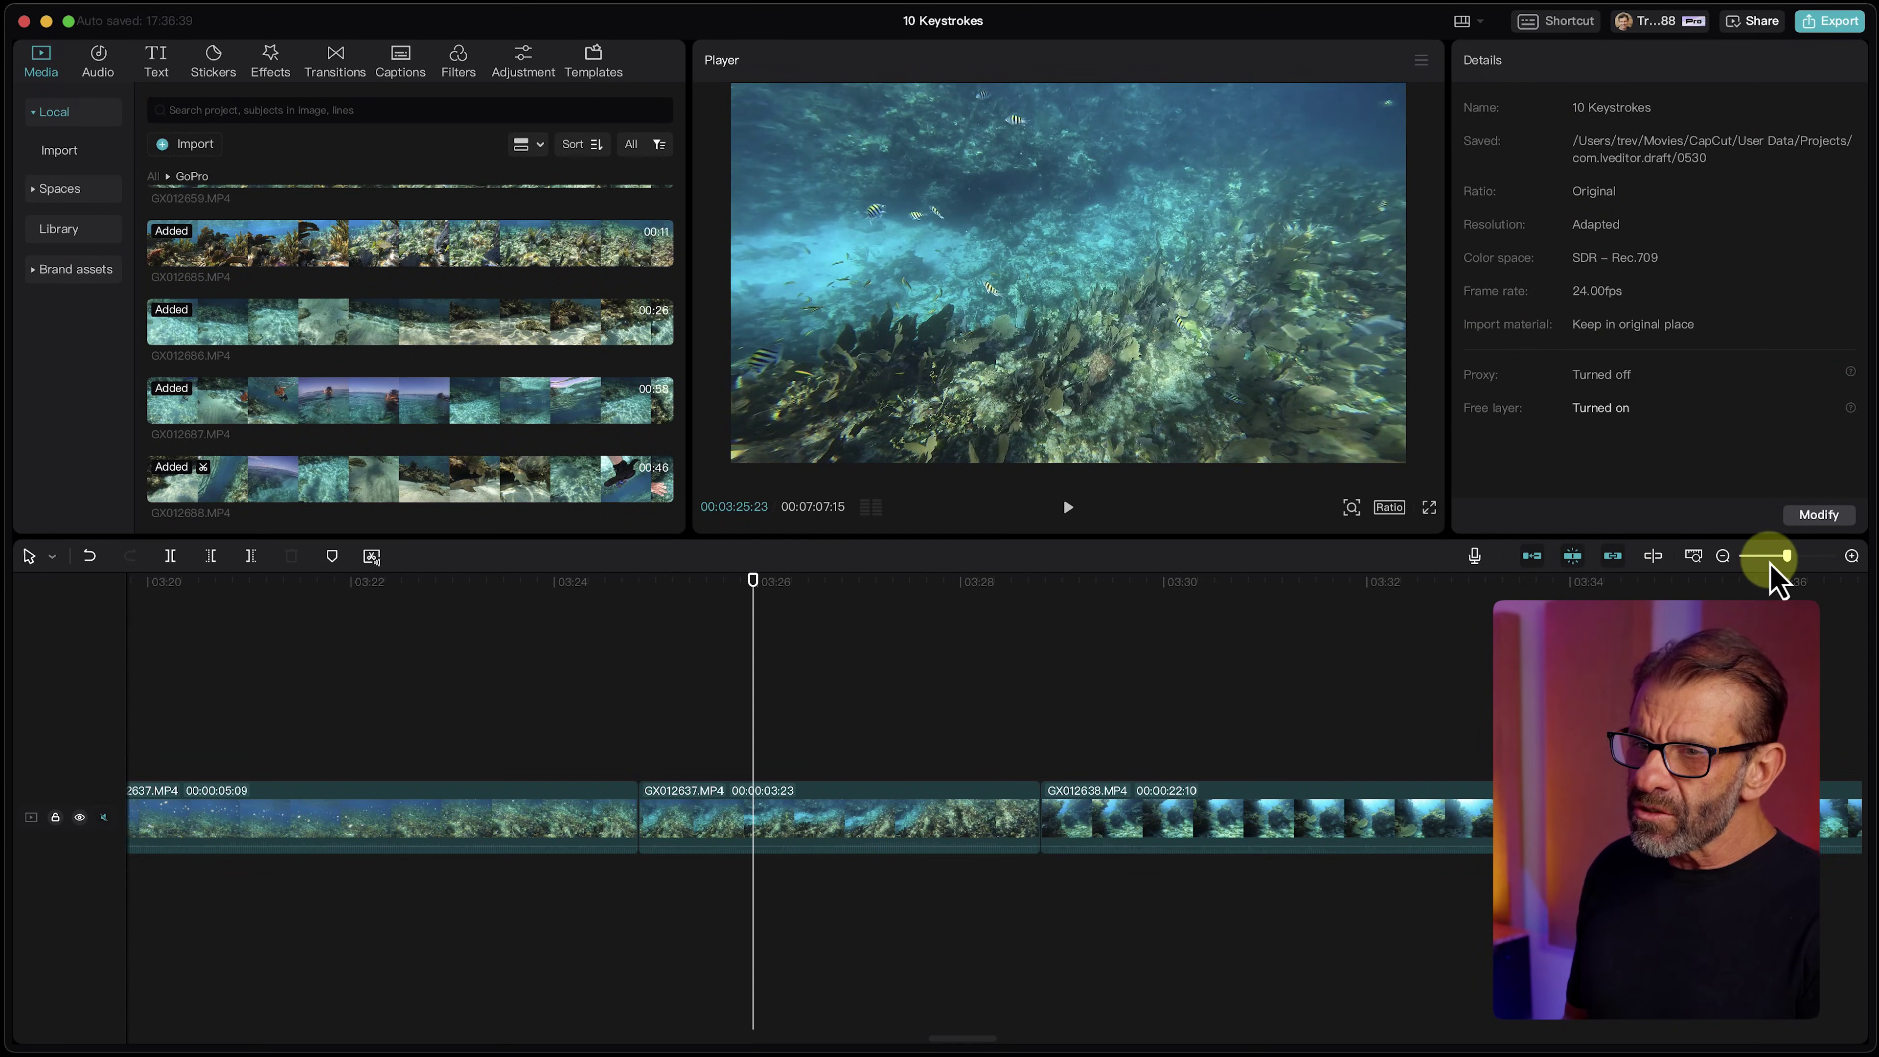
Fit the project in the timeline, then trim the short GX012637 piece's start at 03:25 with Q.
left_click_drag(1772, 567, 1777, 557)
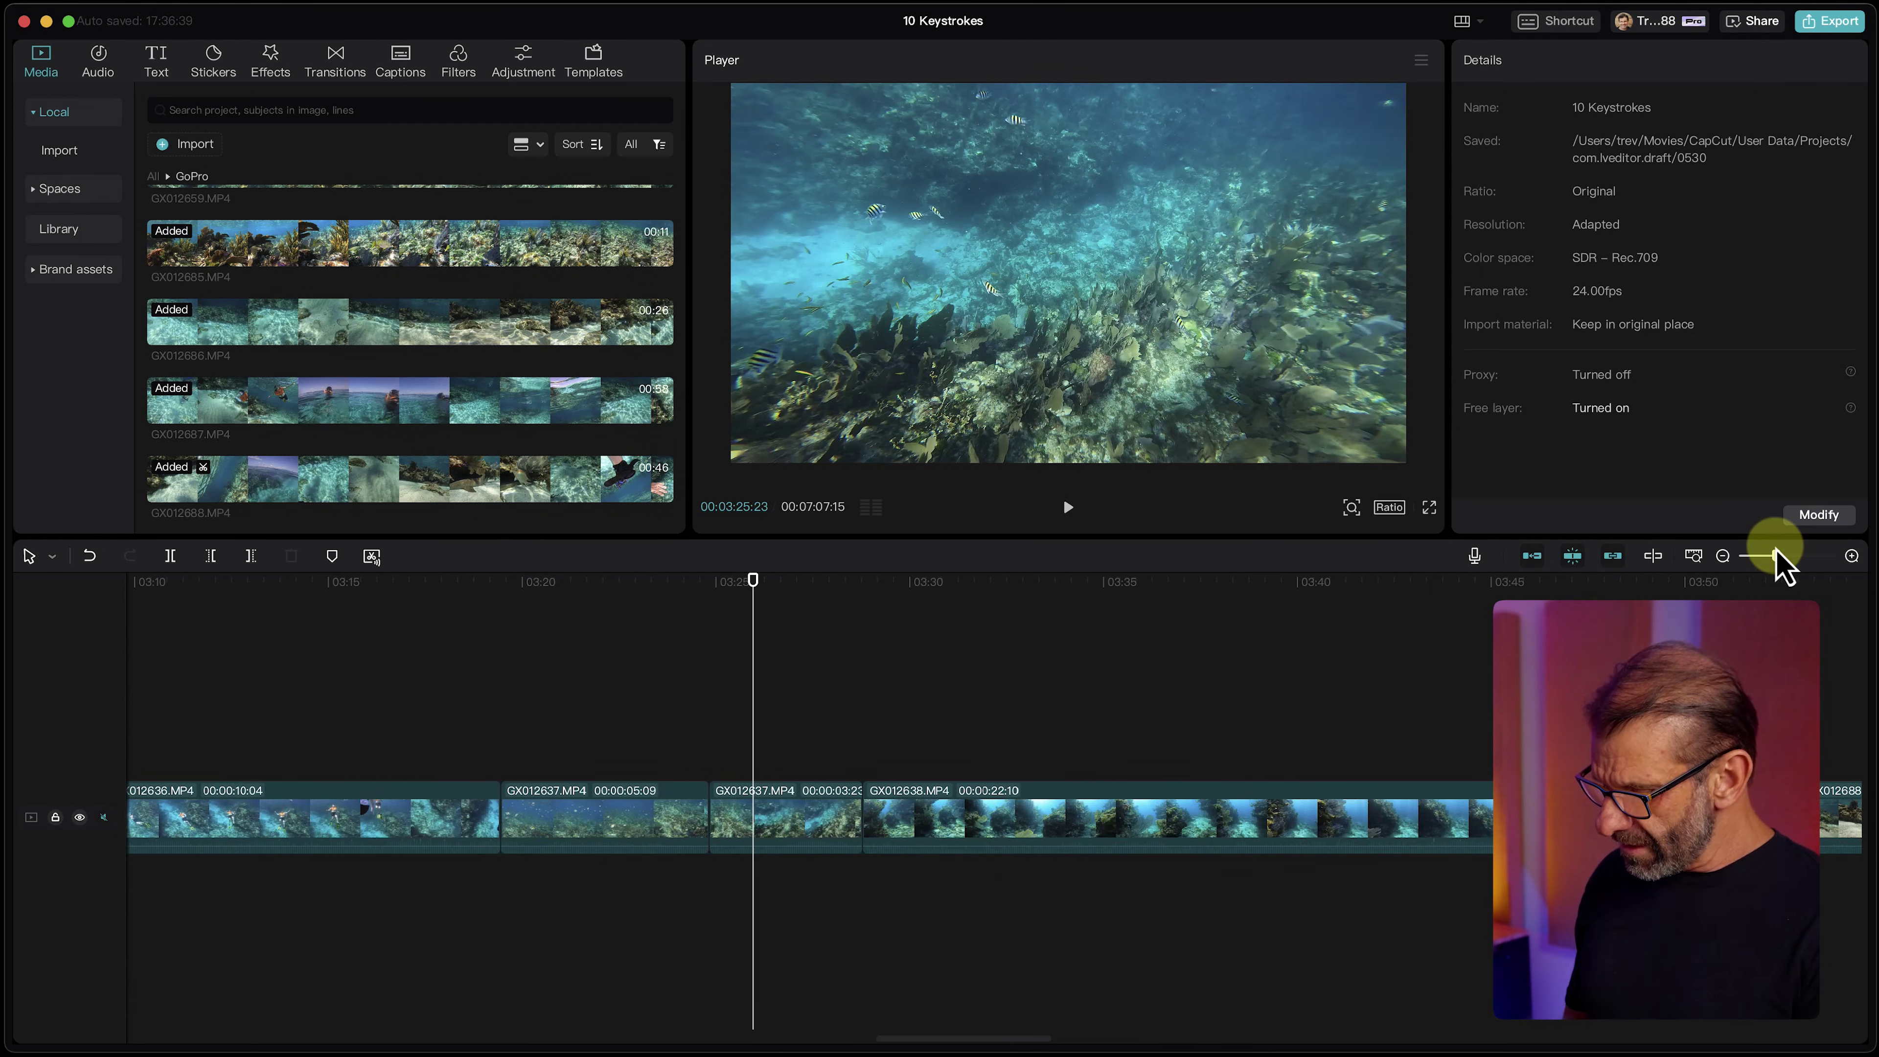
key("shift+z")
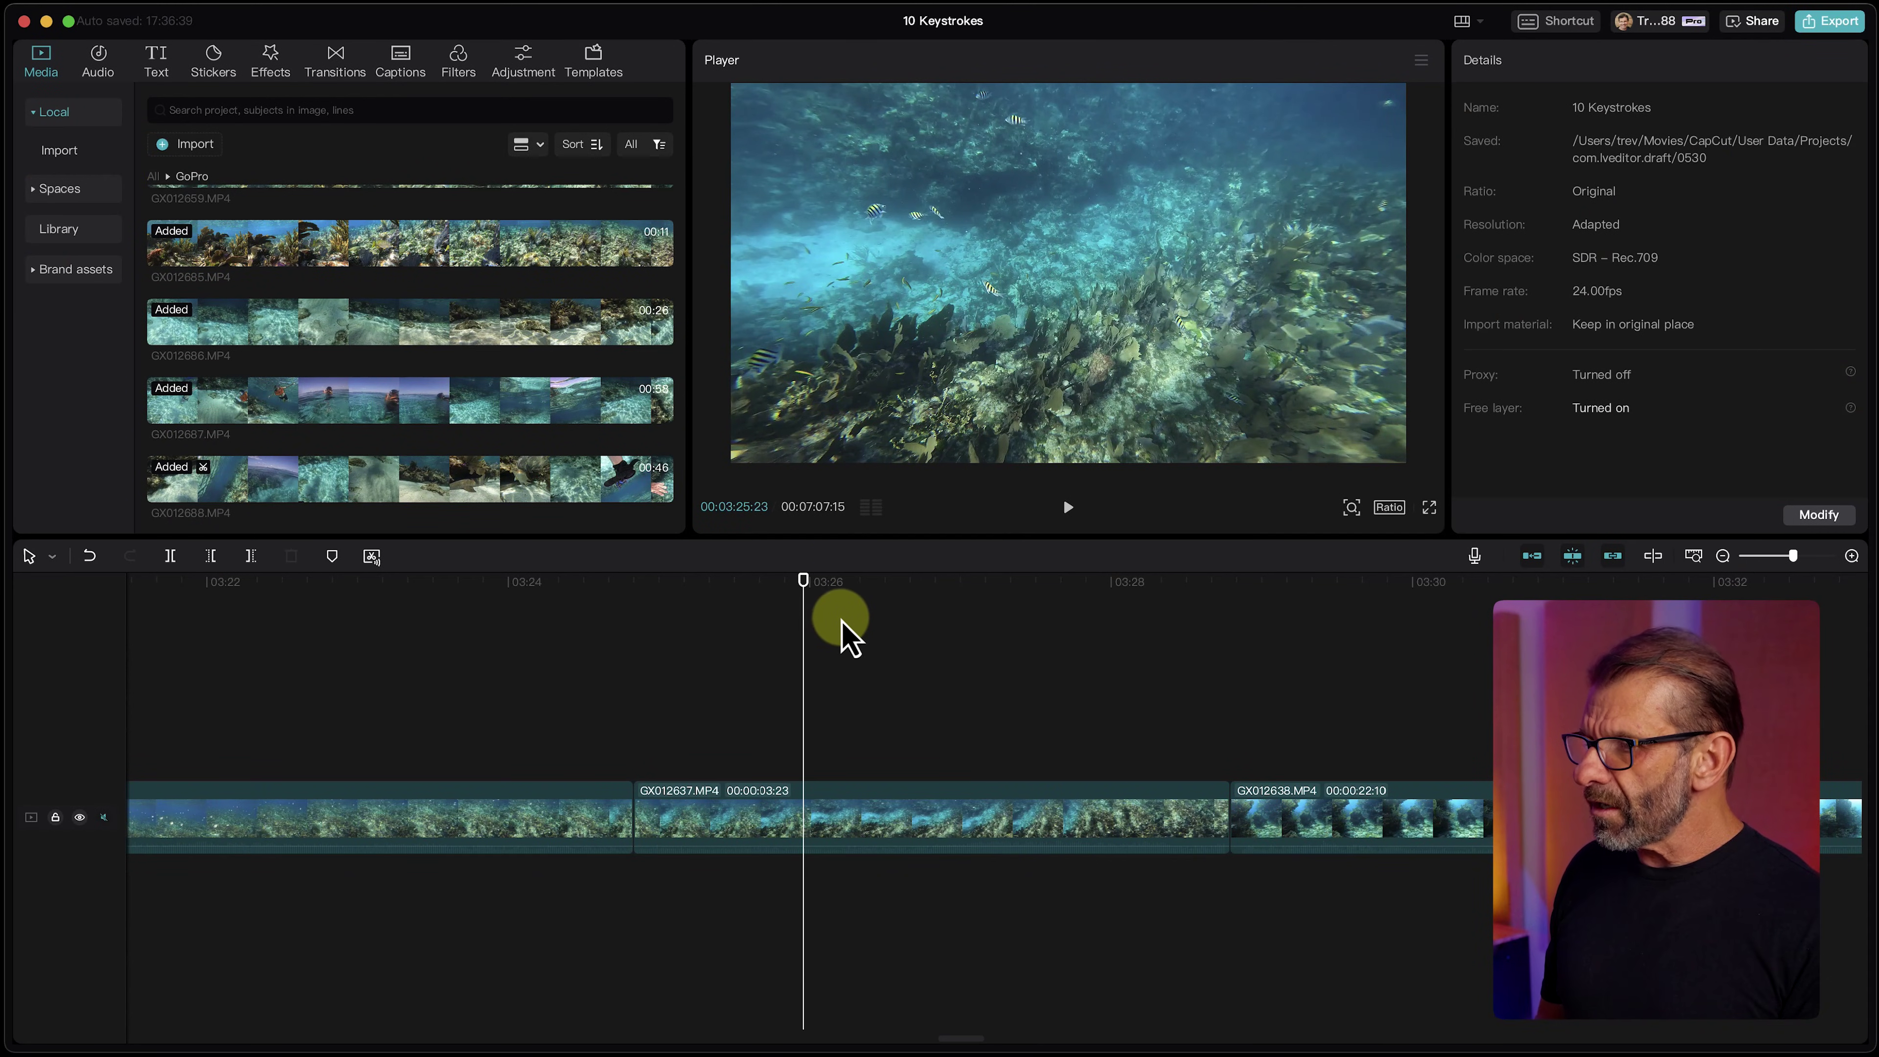
scroll(851, 640, "down", 5)
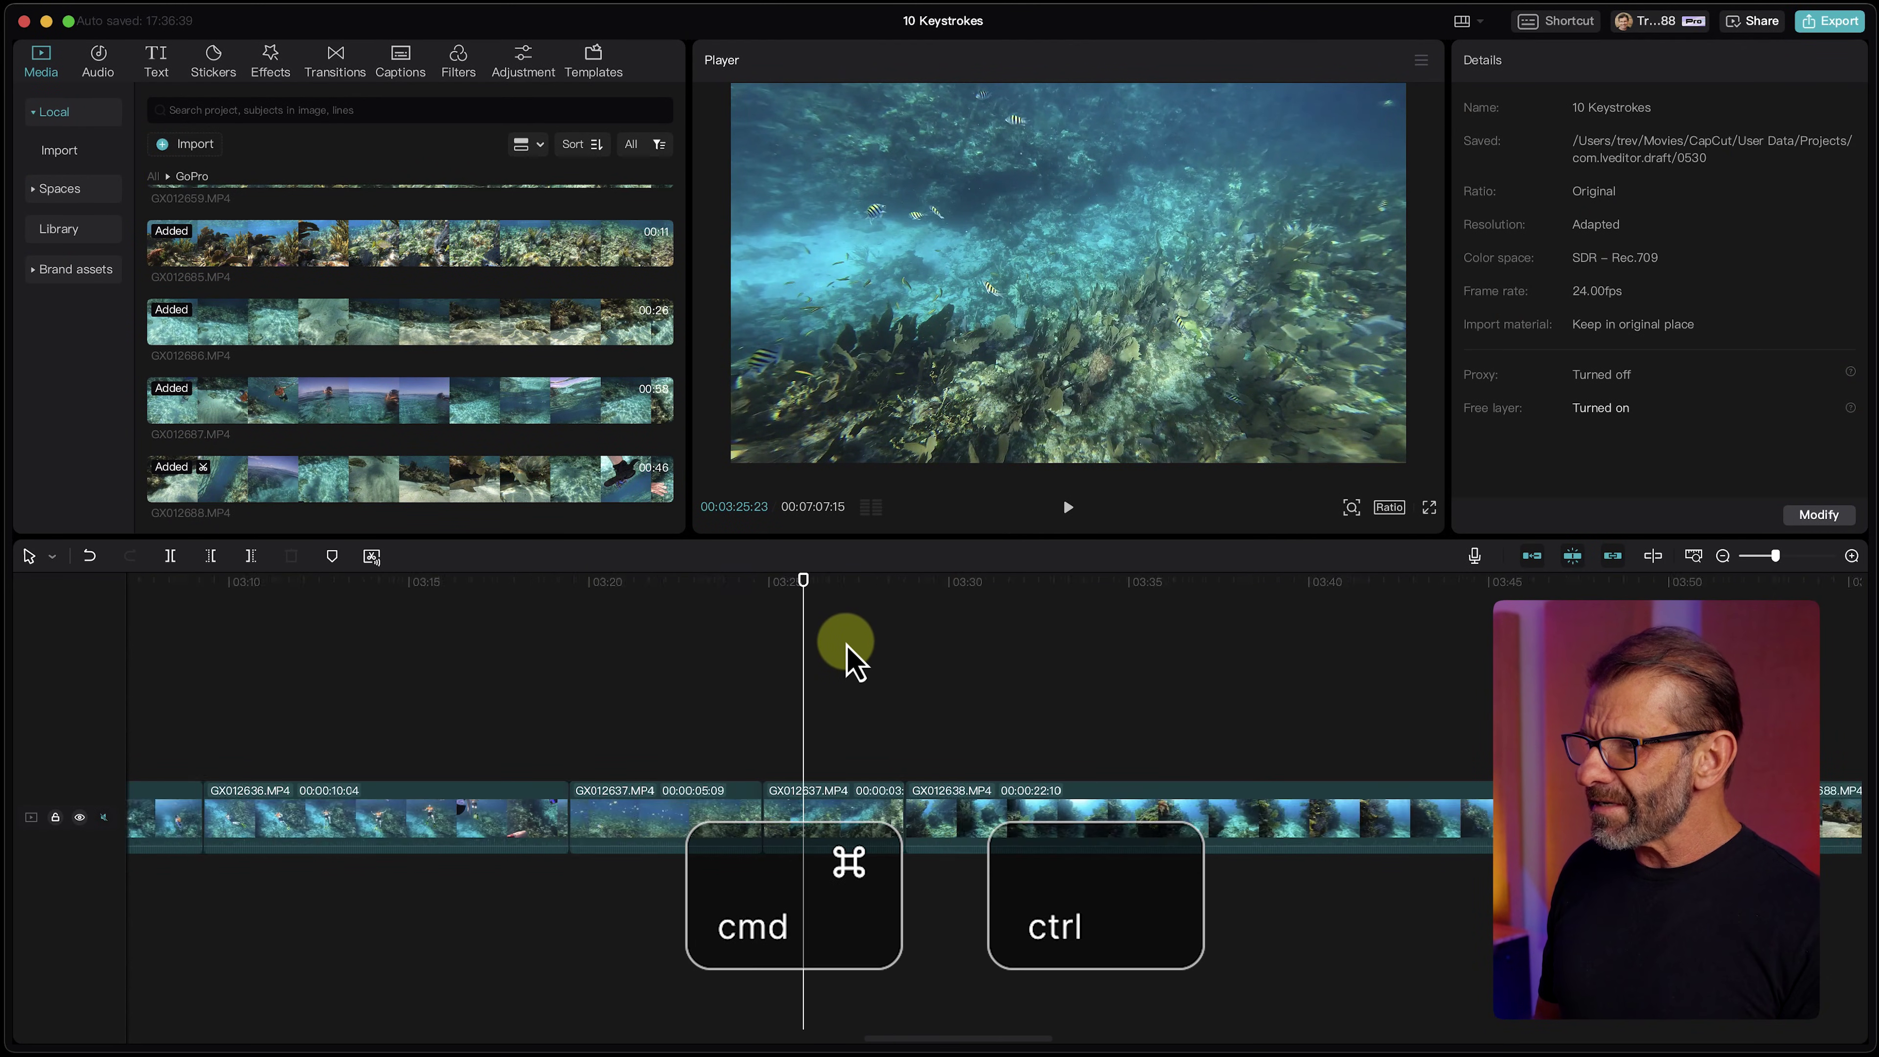
scroll(847, 646, "up", 4)
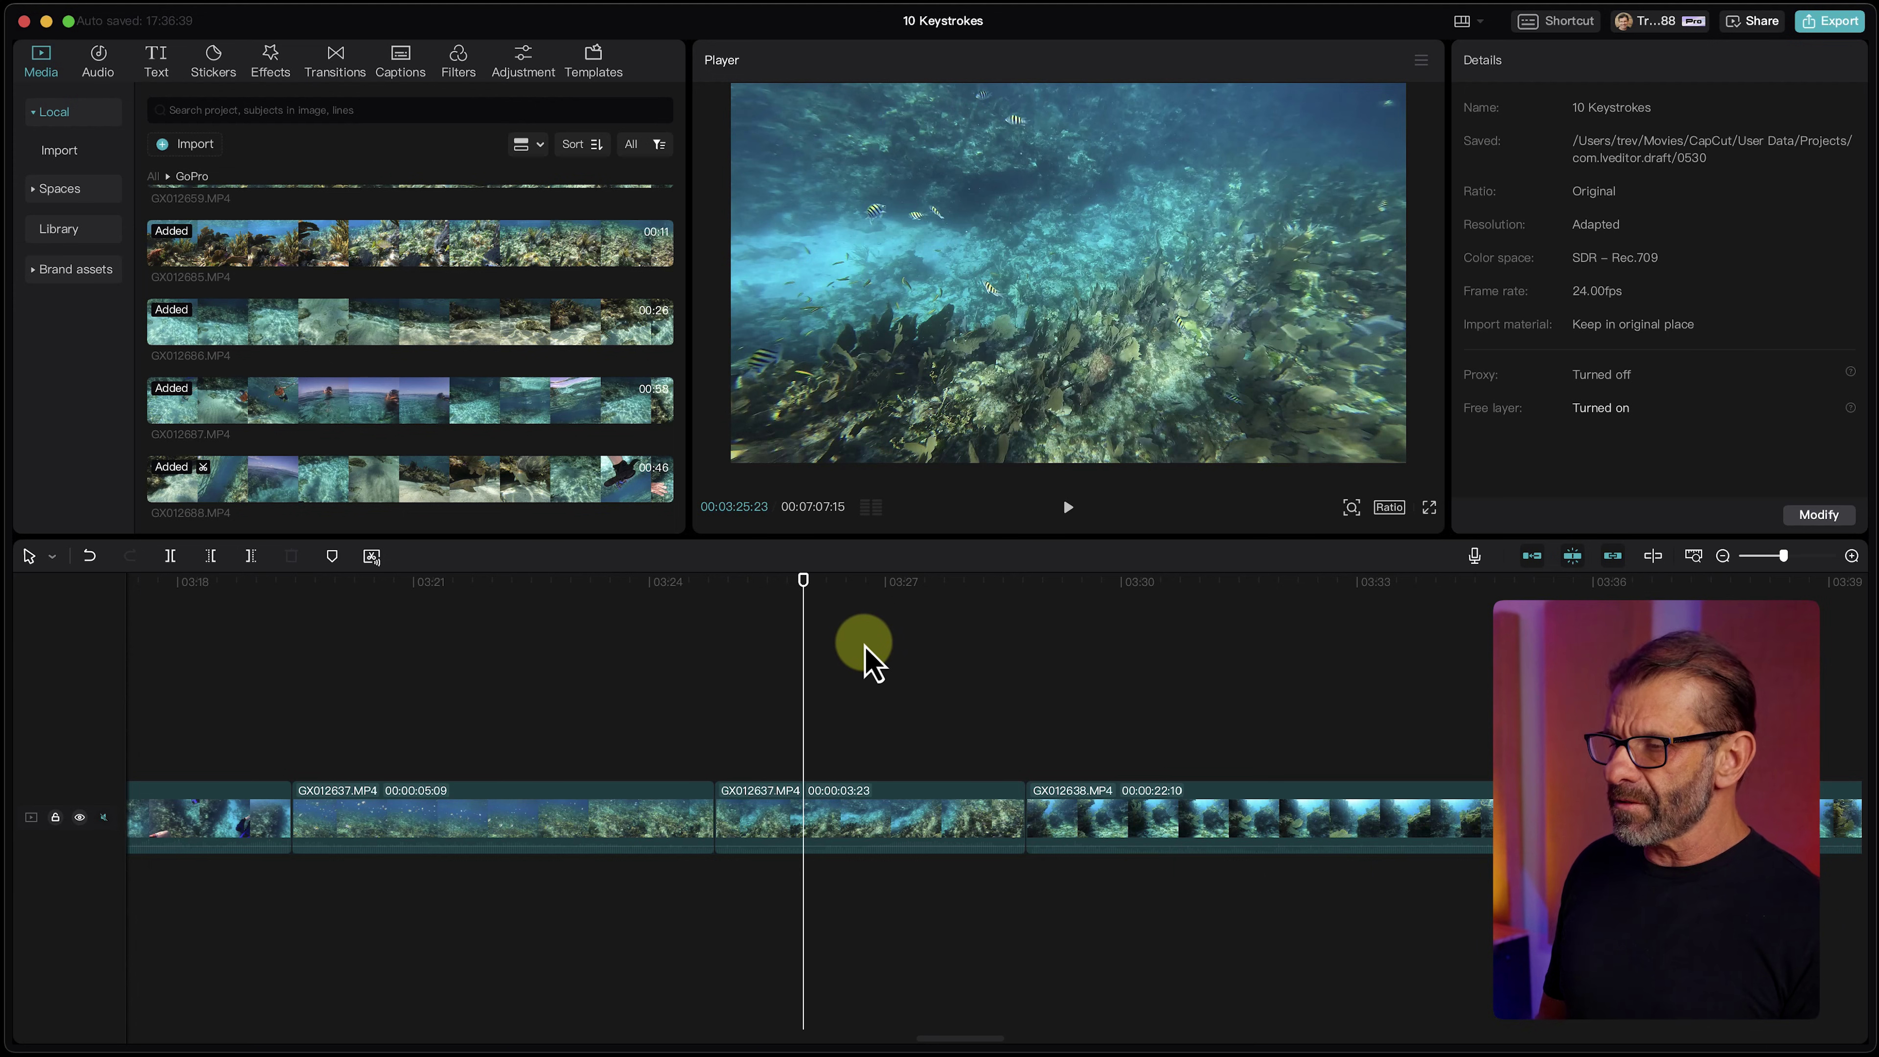
scroll(867, 658, "up", 3)
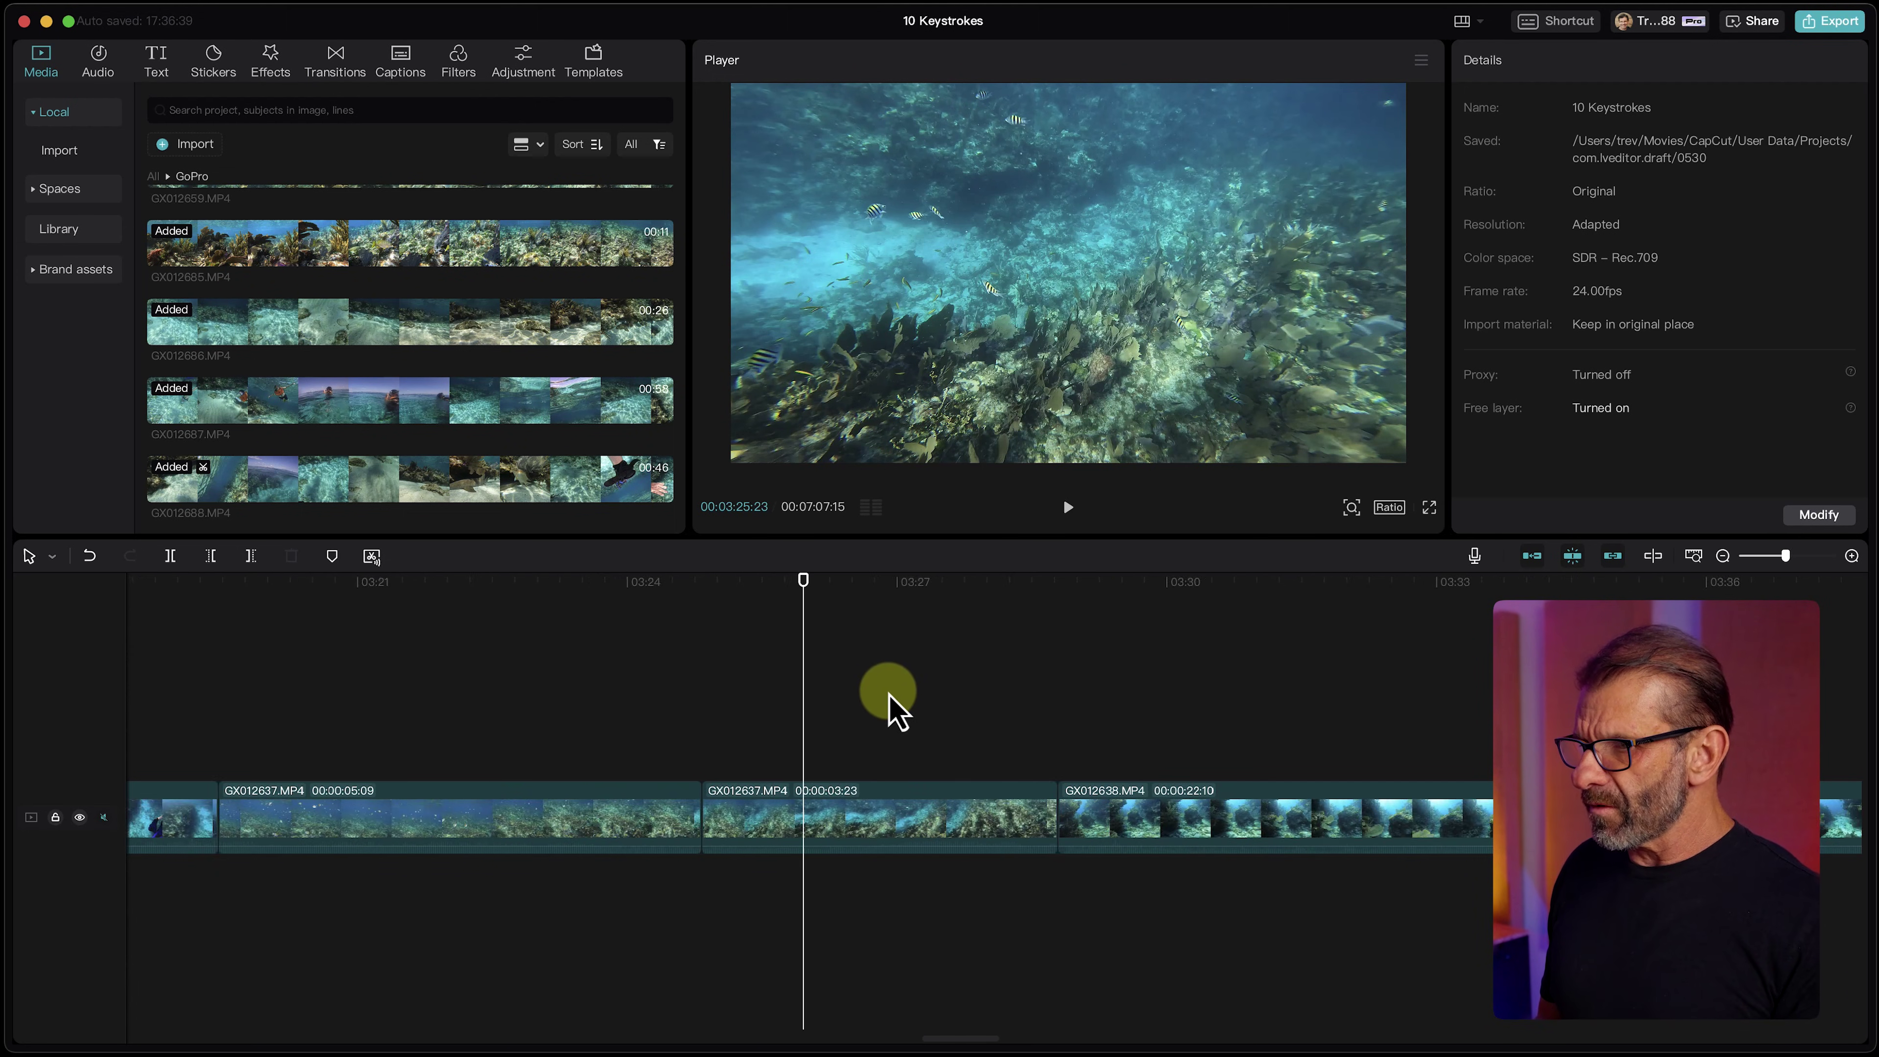
scroll(888, 703, "up", 4)
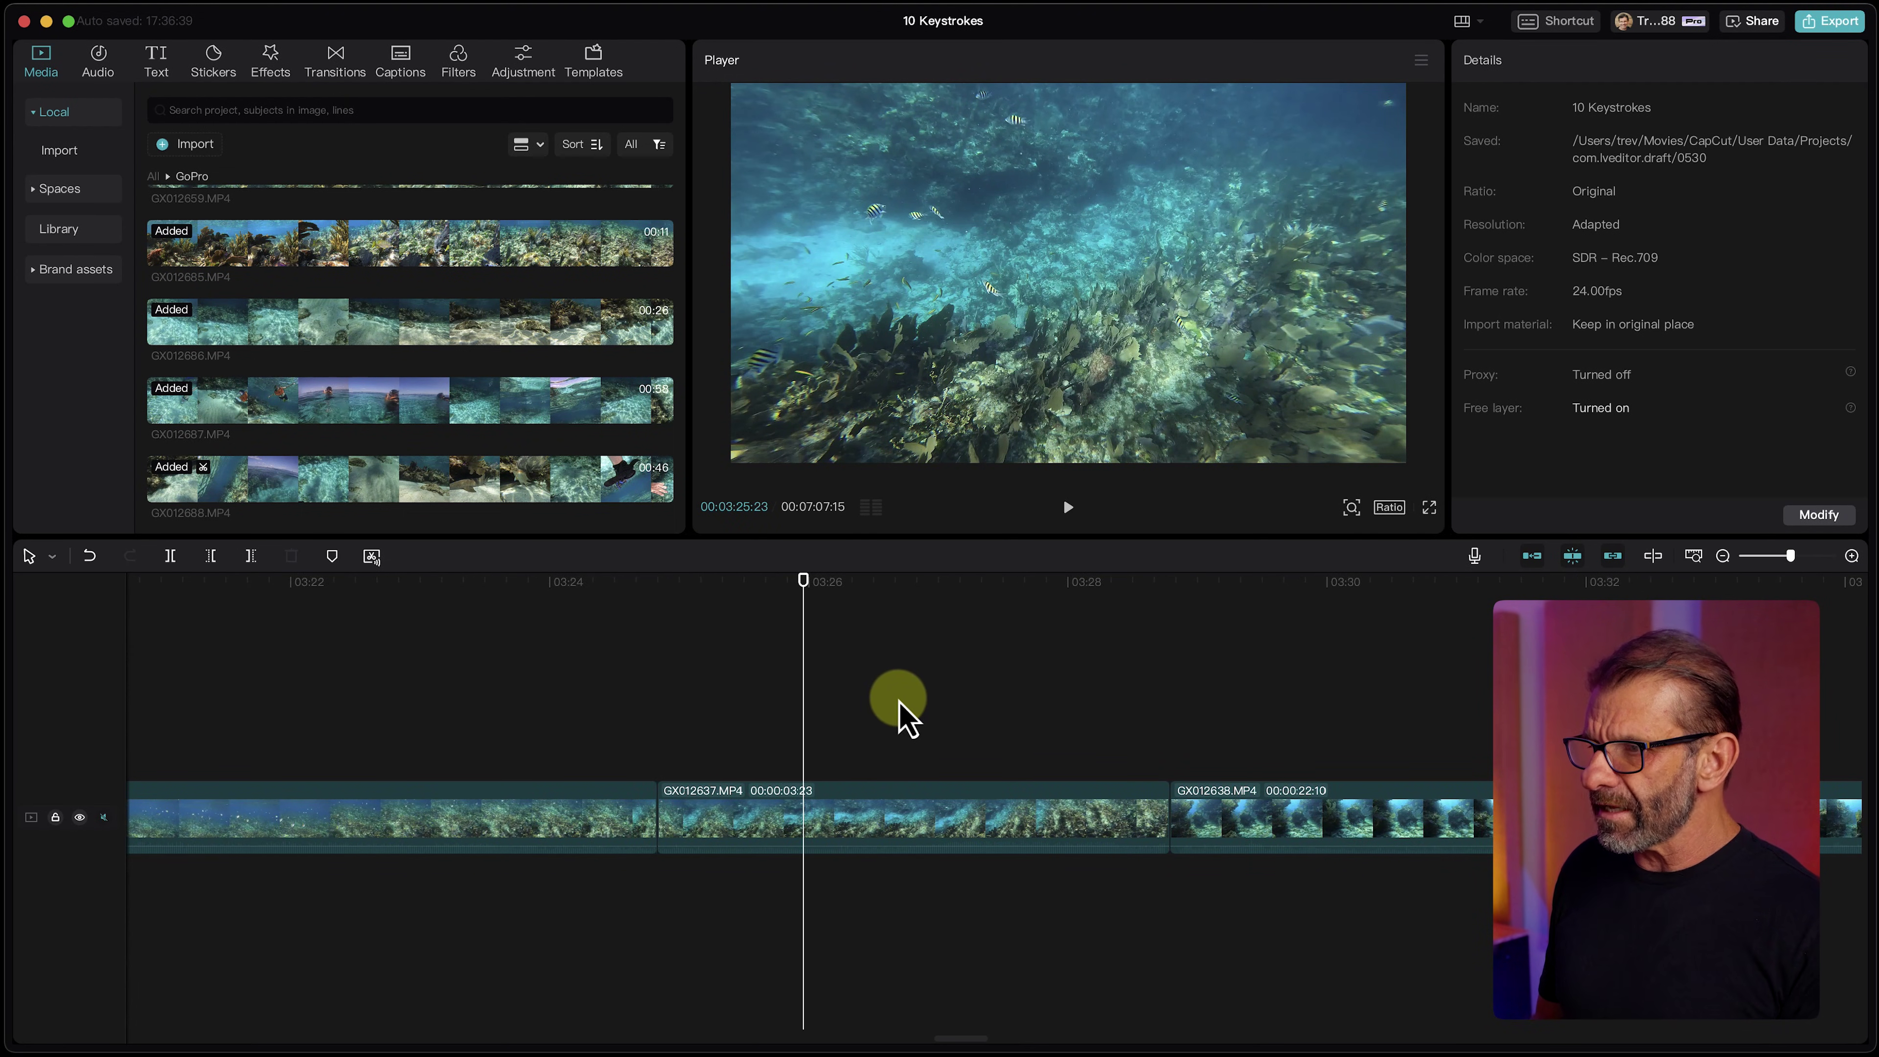
scroll(908, 722, "up", 5)
scroll(906, 729, "down", 2)
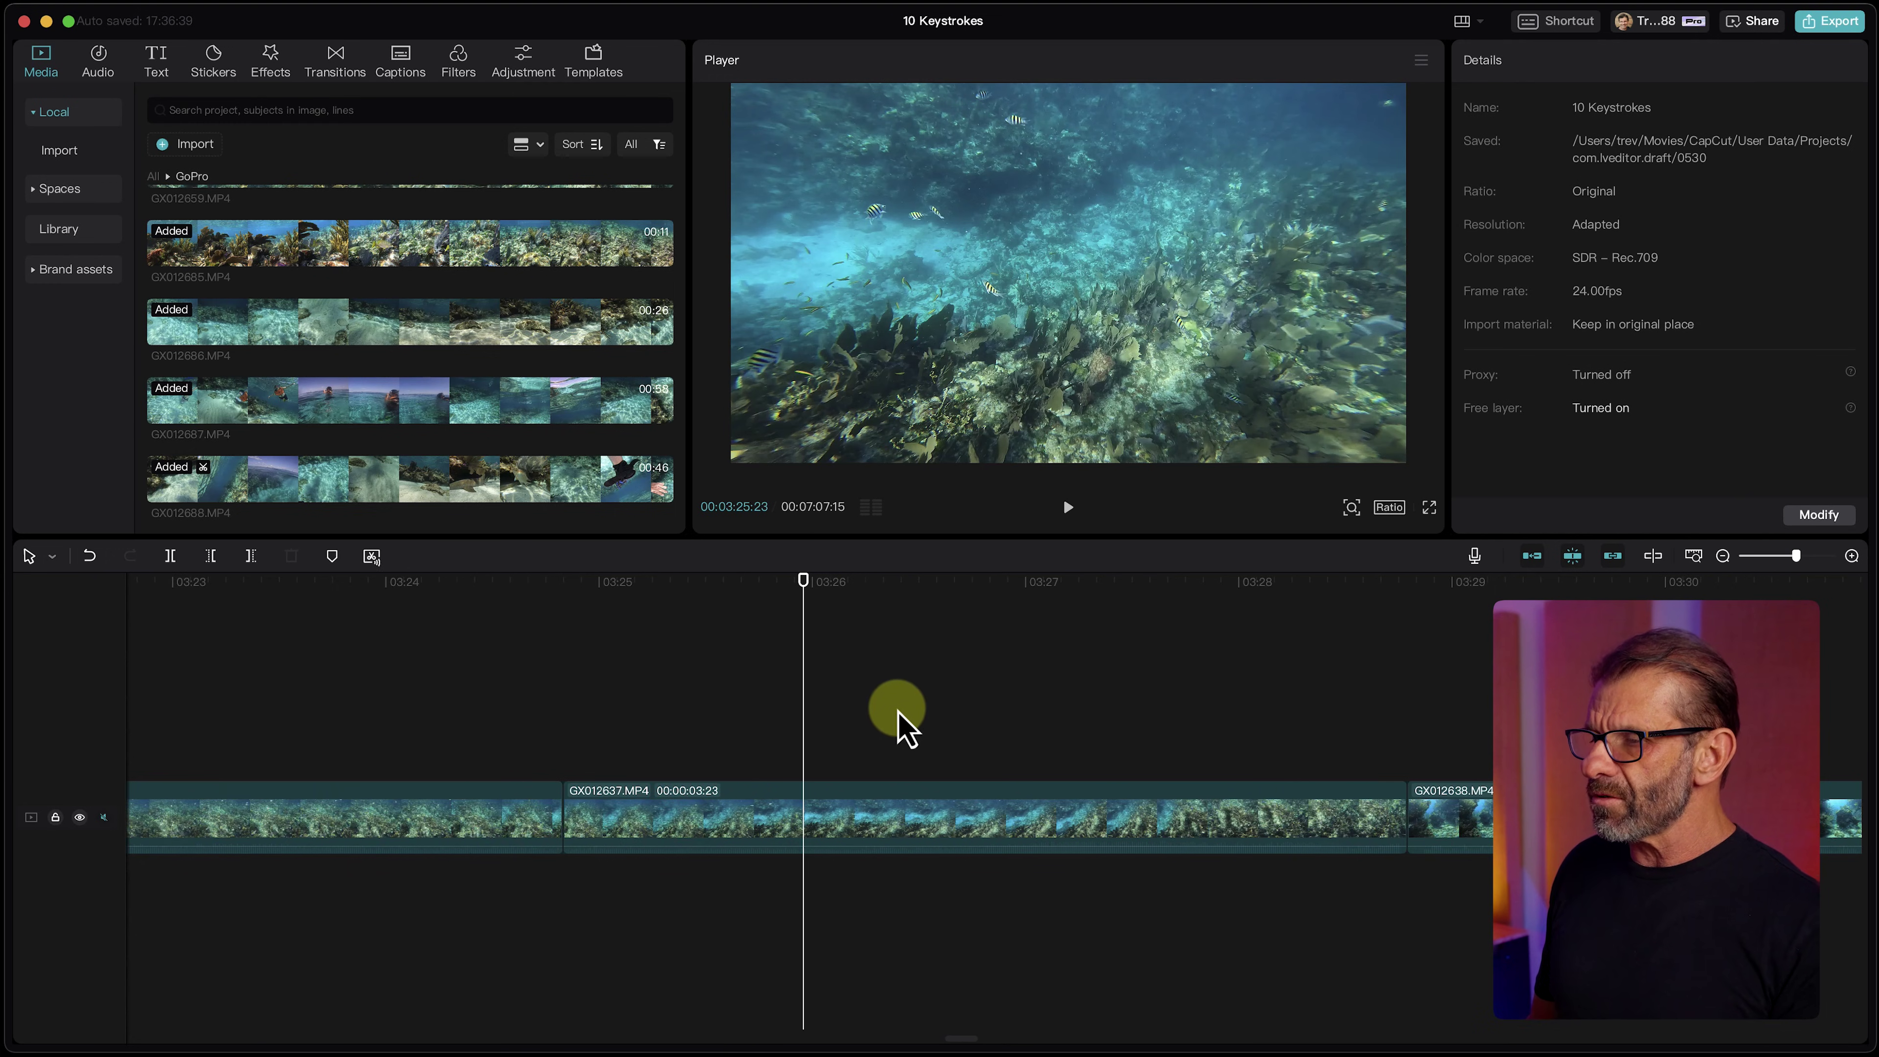
left_click_drag(840, 583, 714, 666)
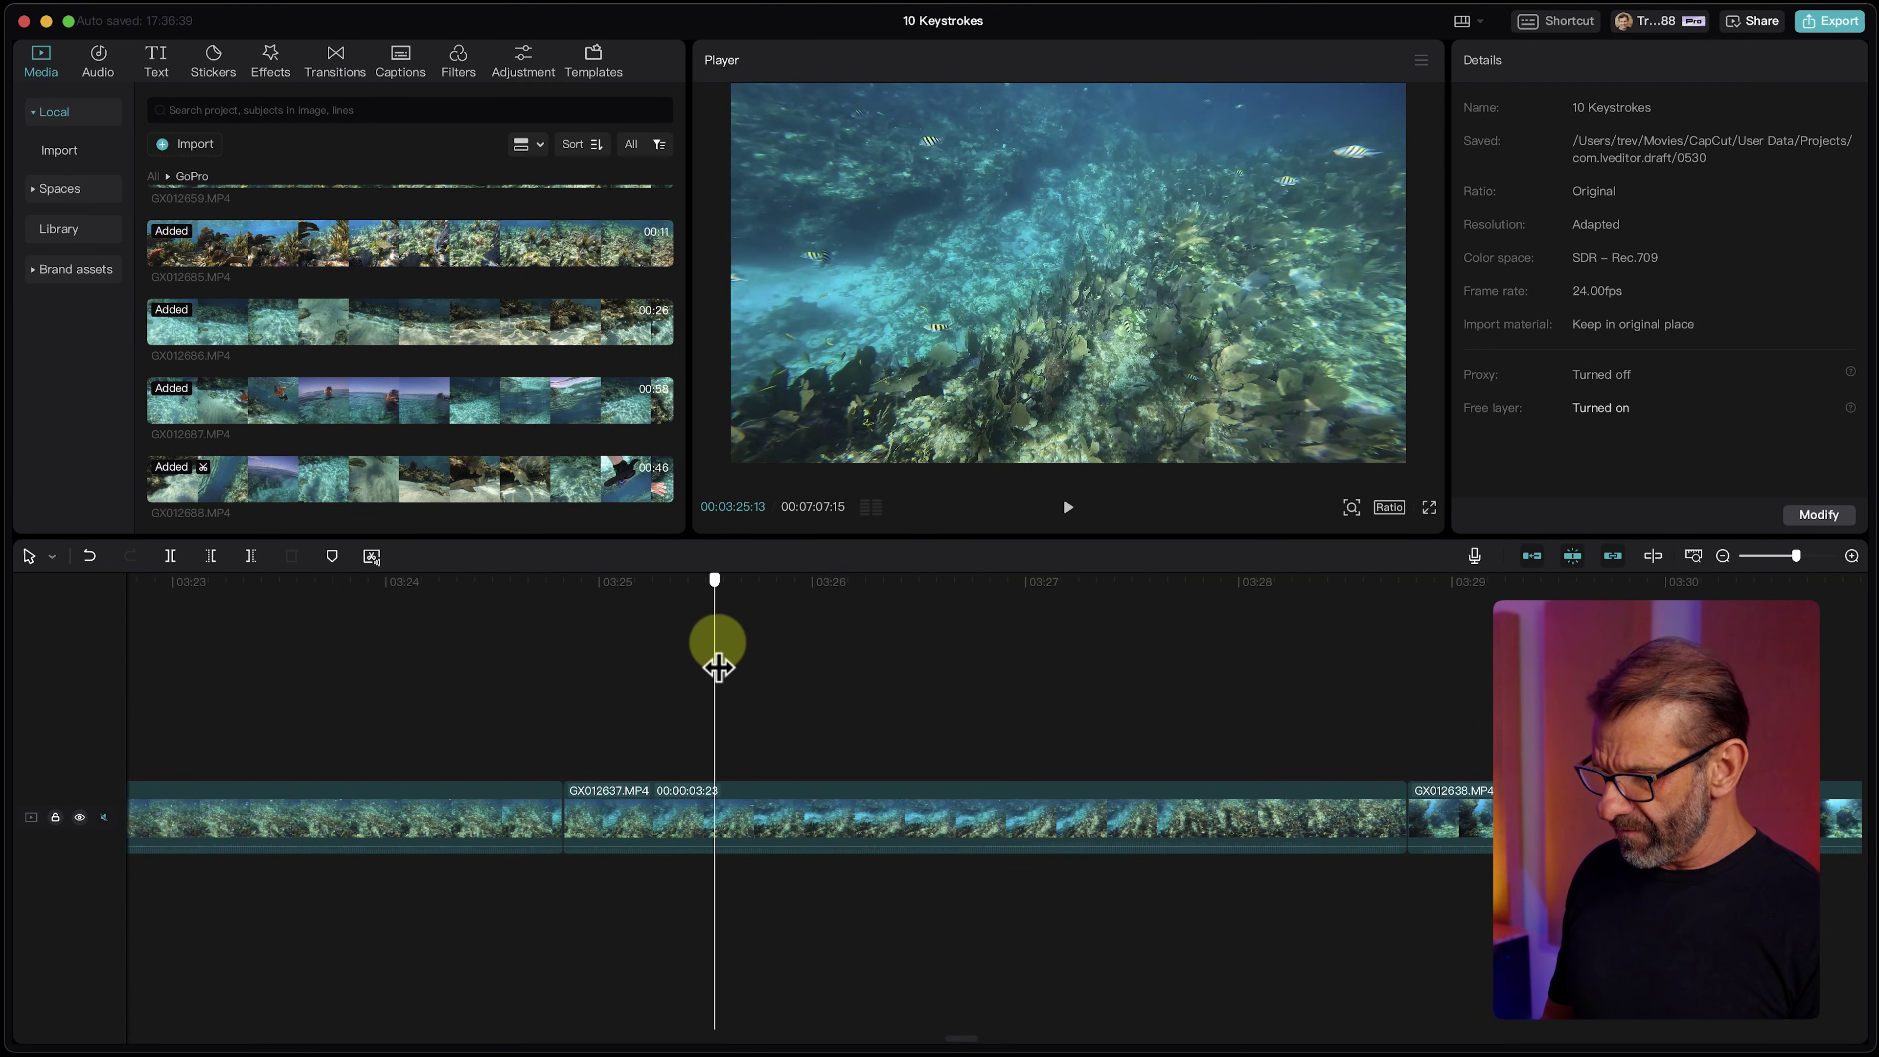
key("q")
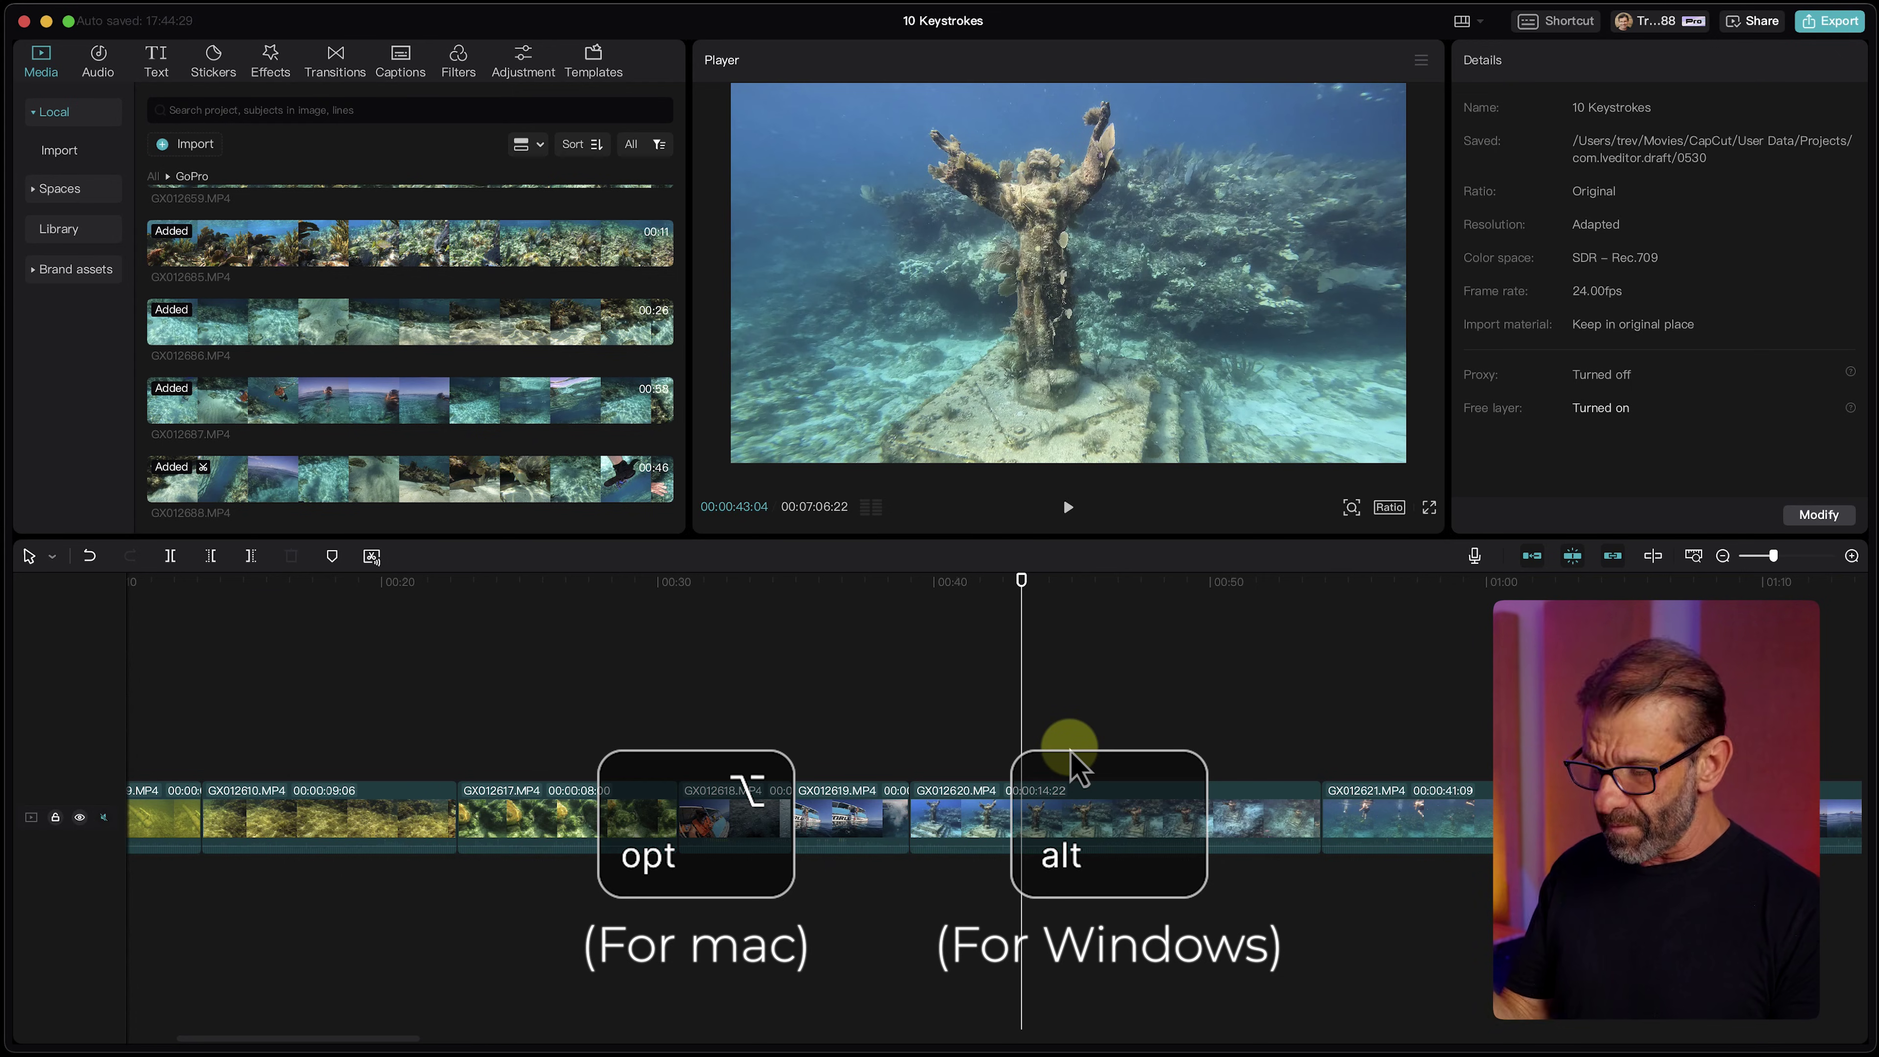
Alt-drag clip GX012620 upward to duplicate it onto a new track above.
left_click(1176, 803)
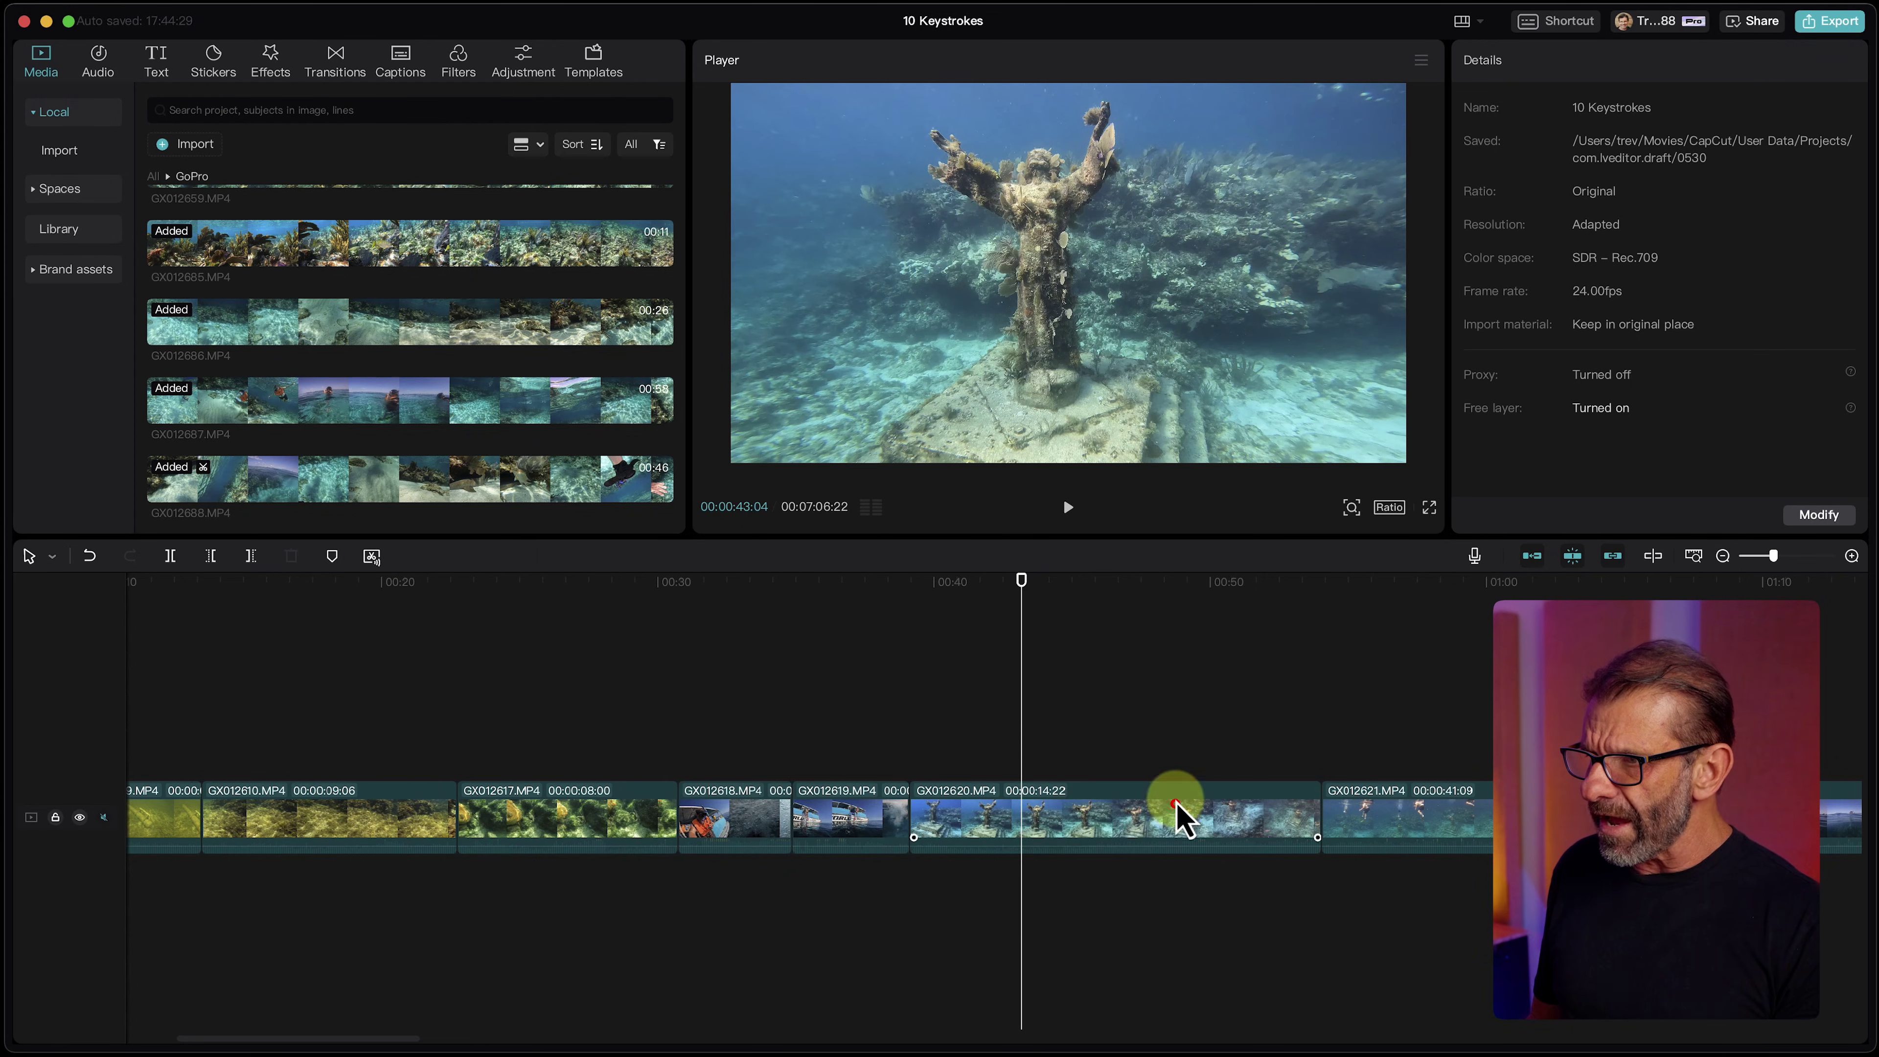
left_click_drag(1177, 803, 1177, 707)
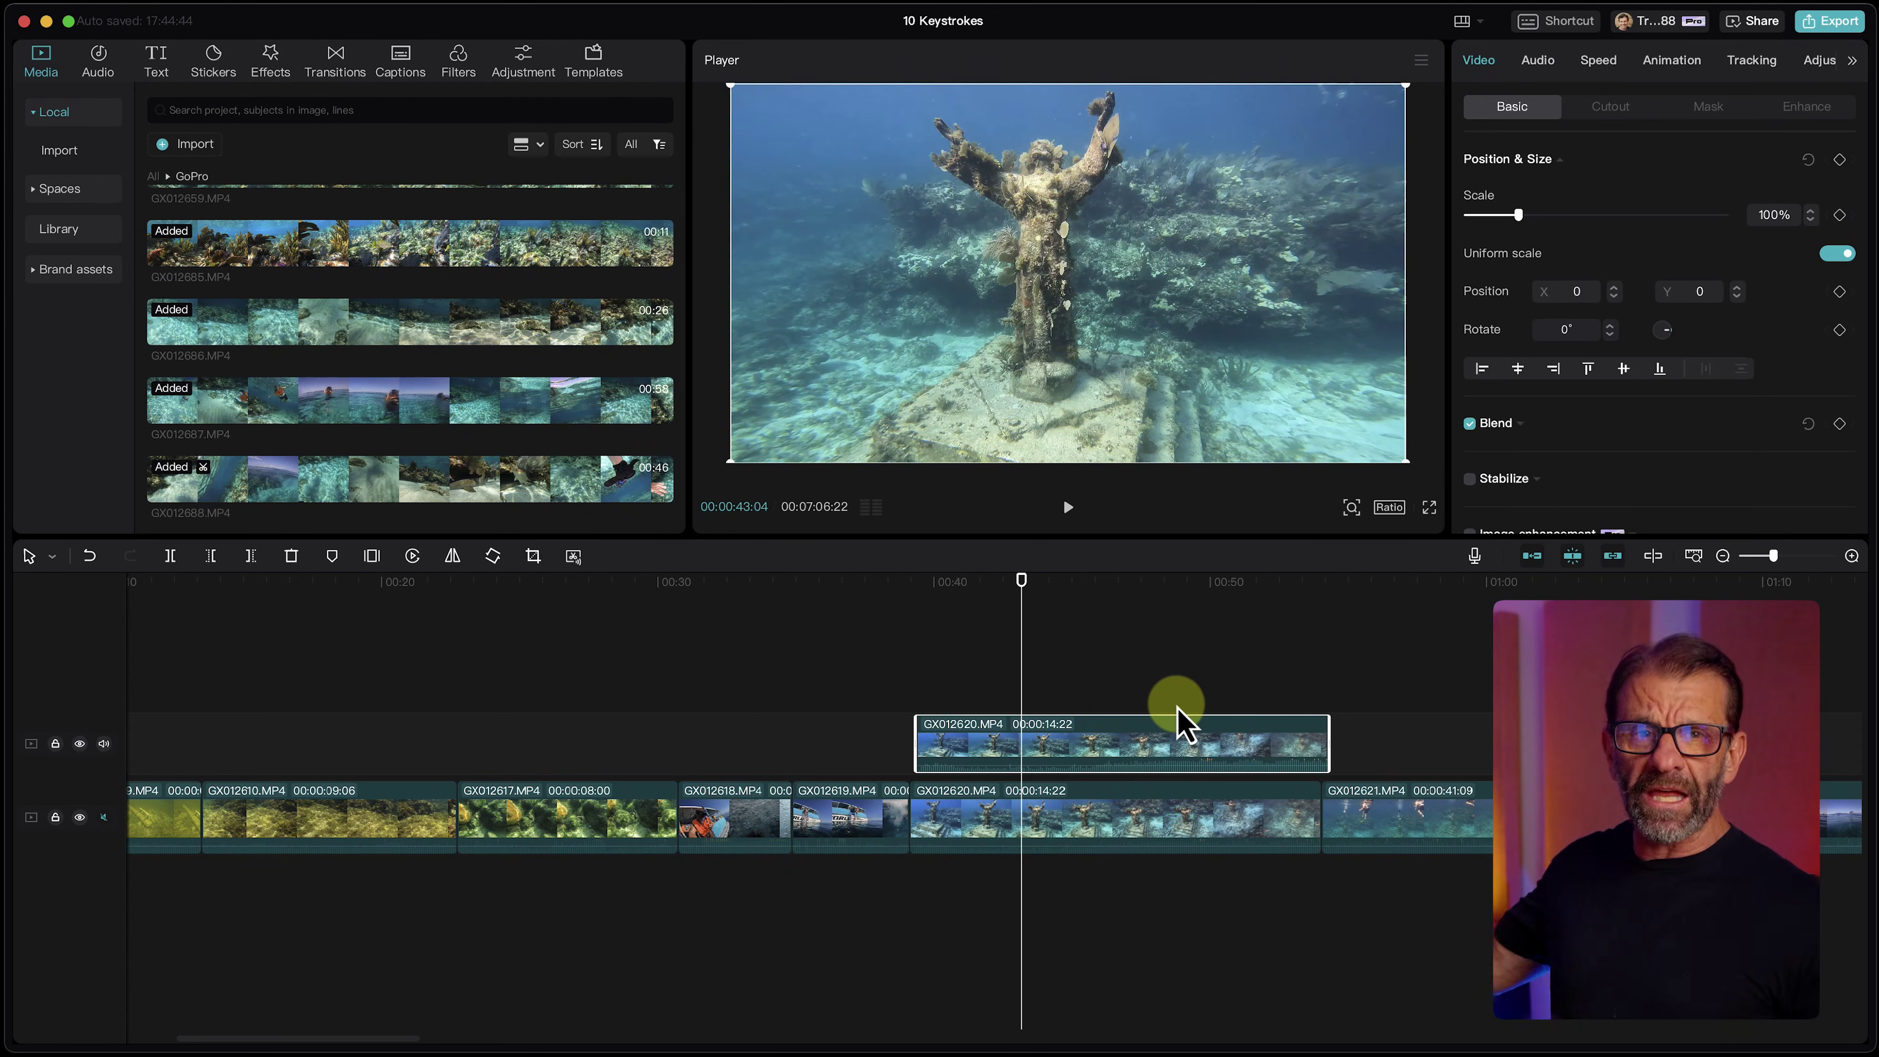